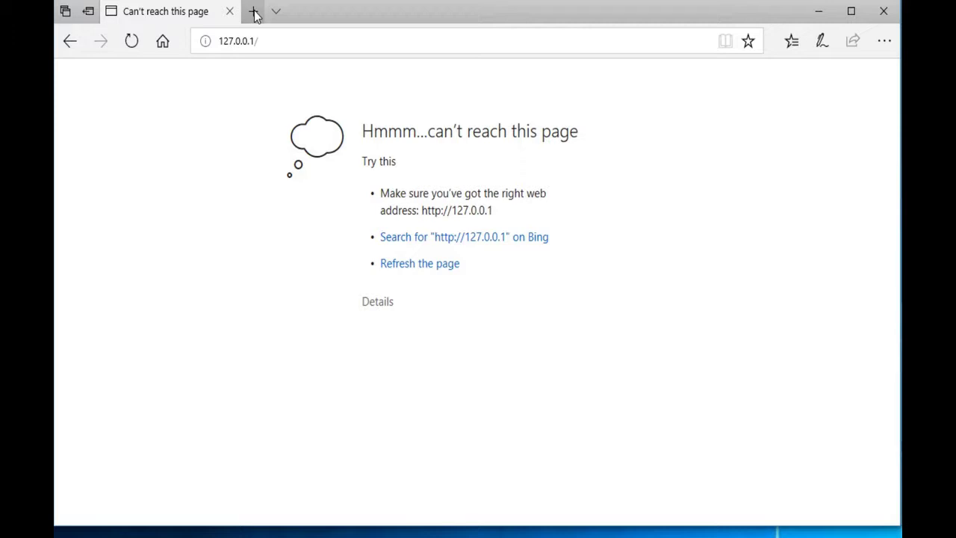
# Look up the XAMPP for Windows download on apachefriends.org in a separate tab, closing that tab when done.
pyautogui.click(255, 14)
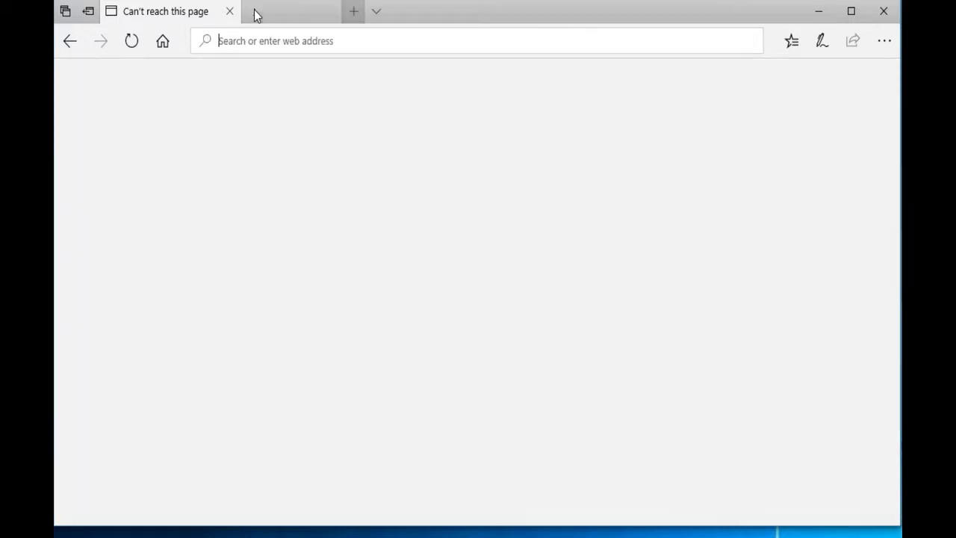
pyautogui.write('apachefriends.org/')
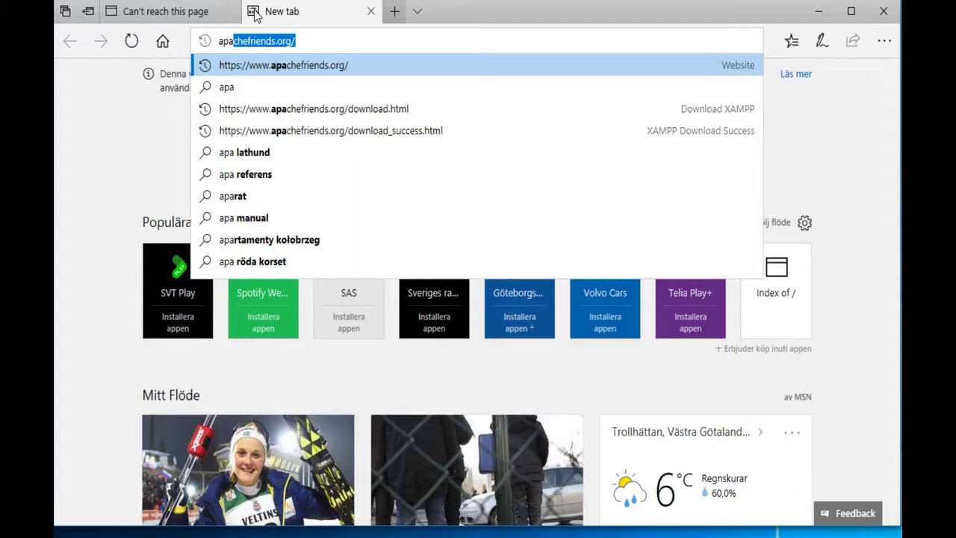
pyautogui.press('End')
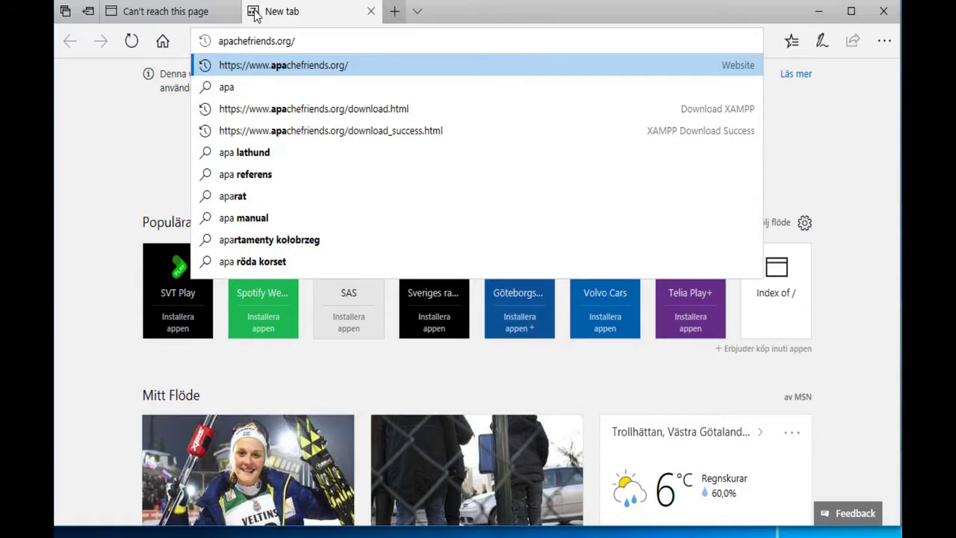
pyautogui.press('Return')
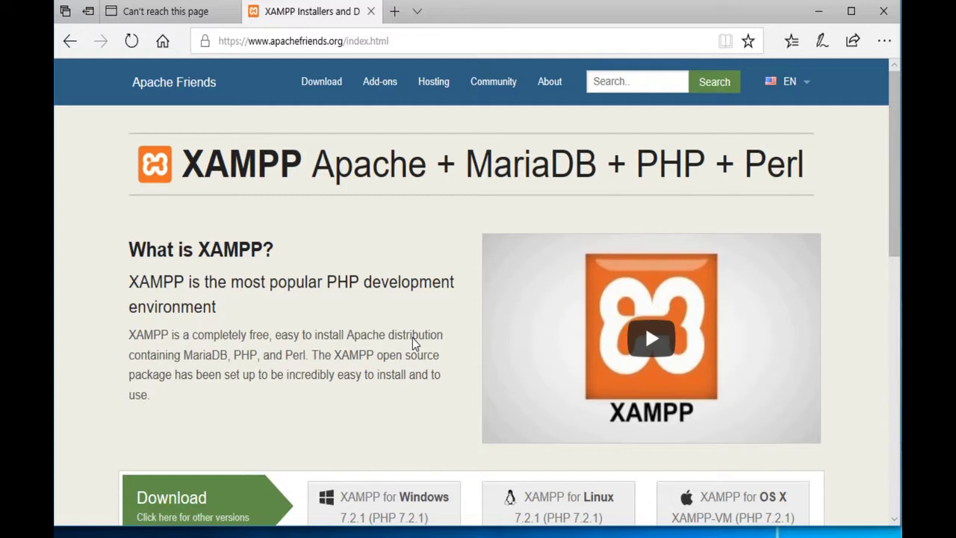
pyautogui.scroll(-2, 430, 278)
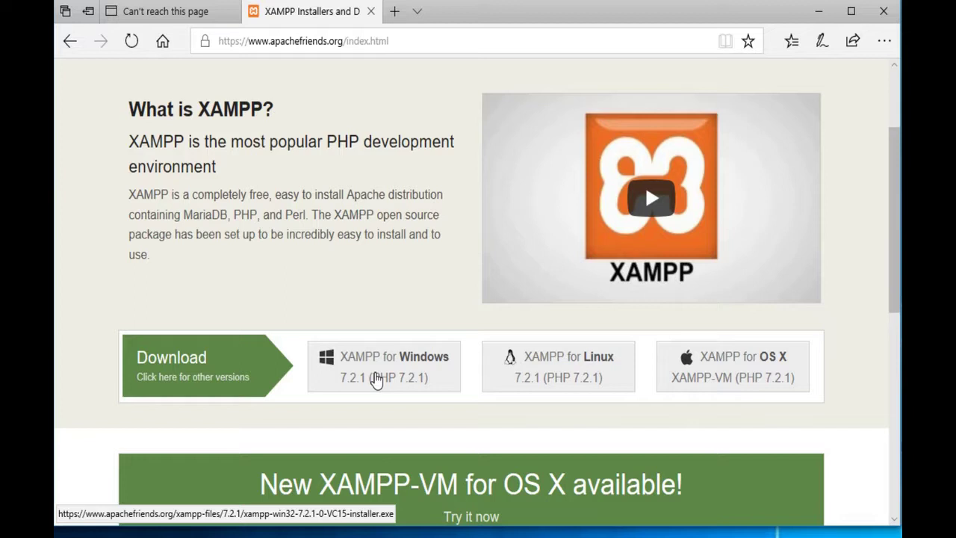
pyautogui.click(370, 11)
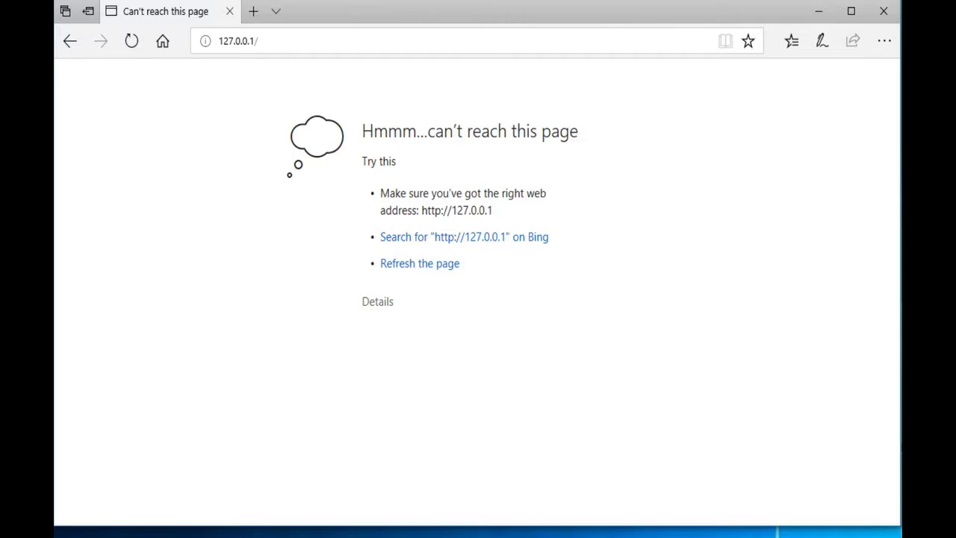
# Run xampp-win32-7.2.1-0-VC15-installer from the Downloads folder, allow it to make changes, and continue to component selection.
pyautogui.hotkey('alt', 'Tab')
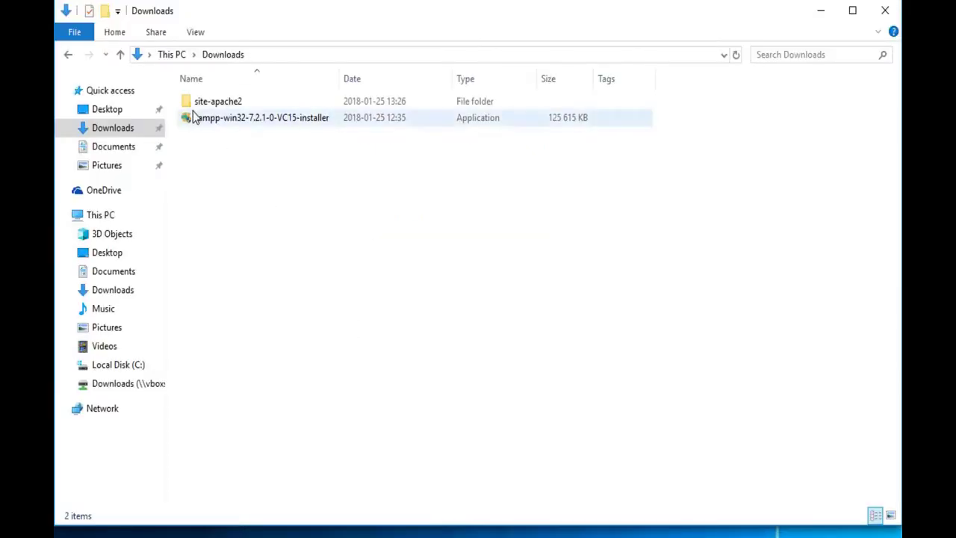
pyautogui.click(245, 121)
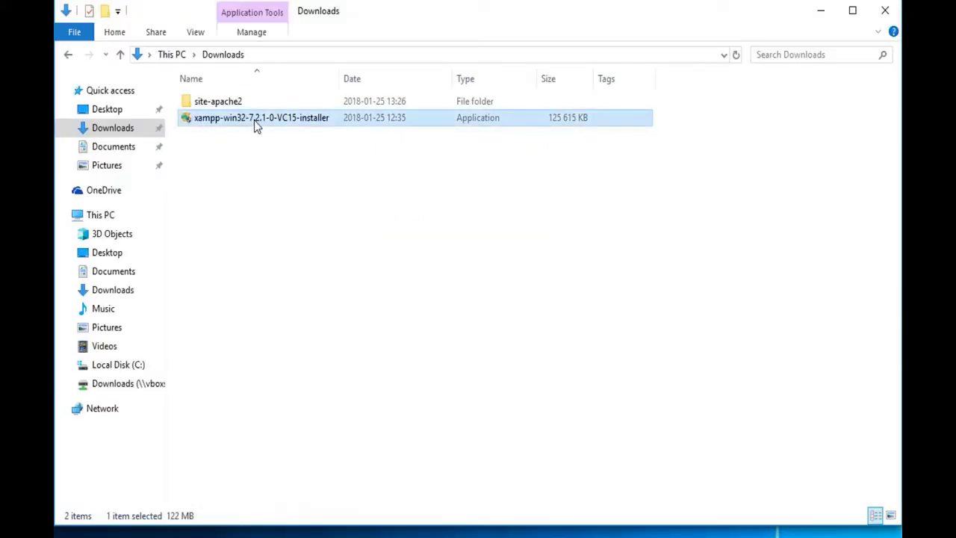
pyautogui.doubleClick(254, 125)
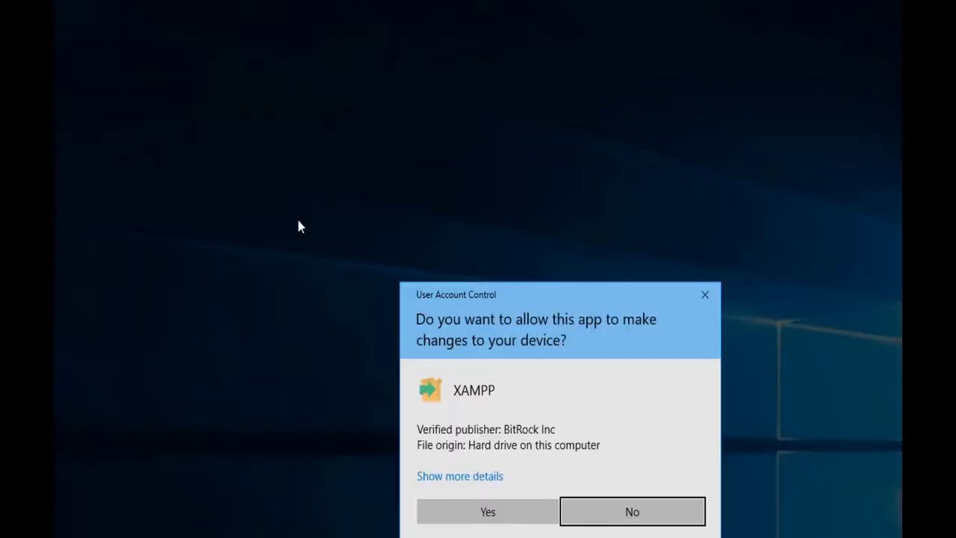
pyautogui.click(469, 505)
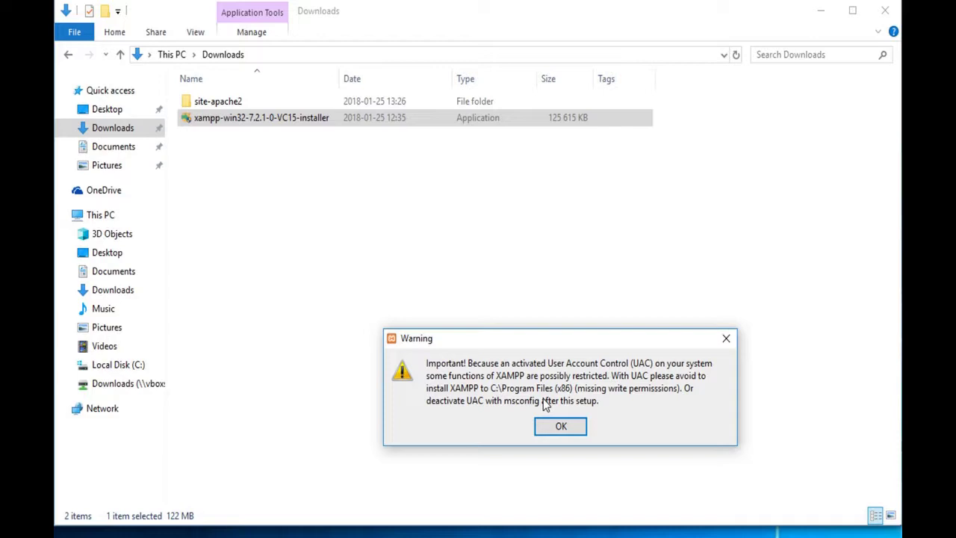
pyautogui.click(561, 425)
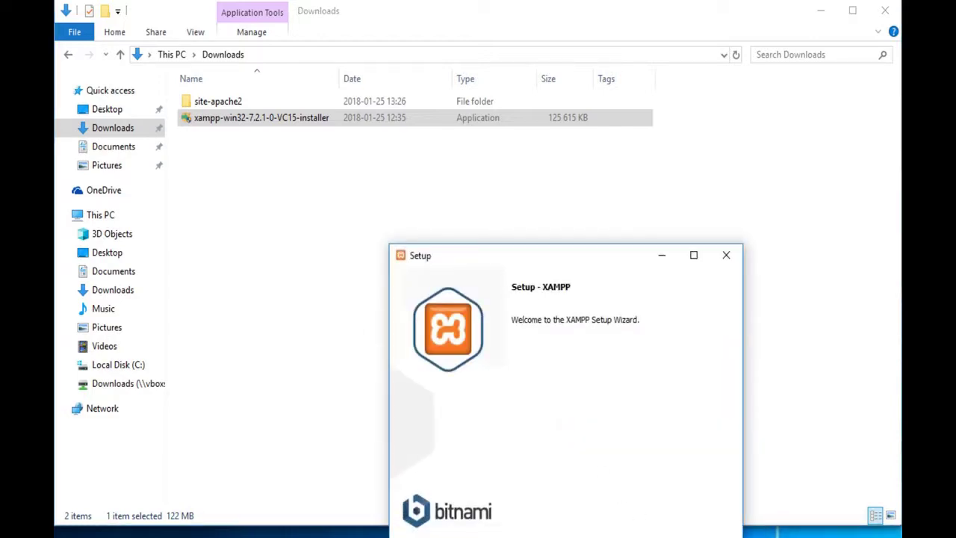
pyautogui.press('Return')
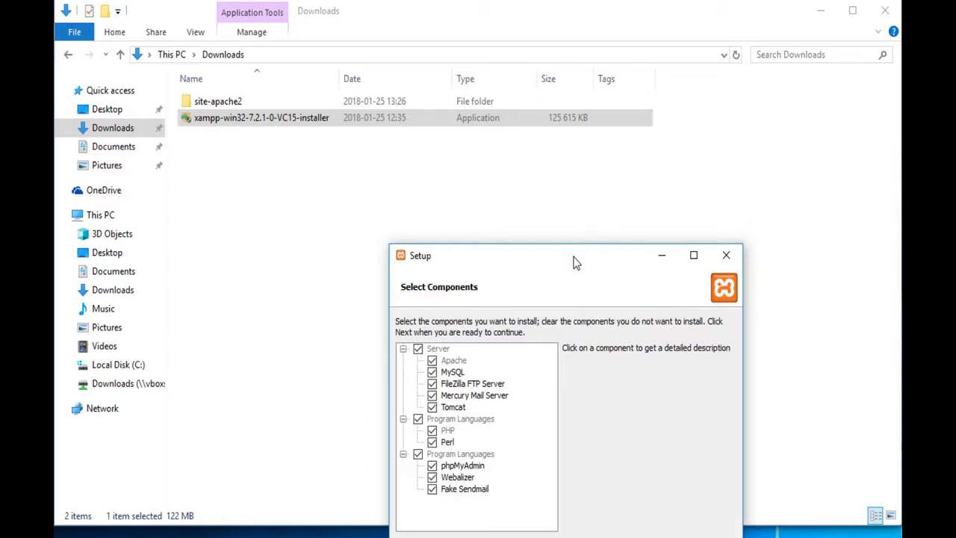
# Exclude Fake Sendmail, Webalizer, phpMyAdmin, Perl, Tomcat, Mercury Mail Server, FileZilla FTP Server and MySQL from the XAMPP installation, keeping only Apache and PHP.
pyautogui.moveTo(574, 262); pyautogui.dragTo(541, 98)
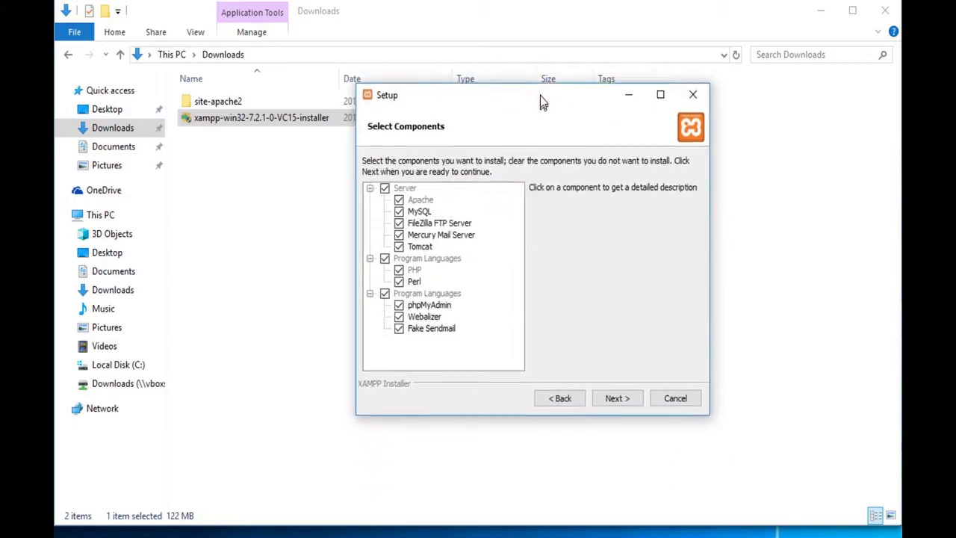
pyautogui.click(399, 326)
pyautogui.click(399, 314)
pyautogui.click(399, 303)
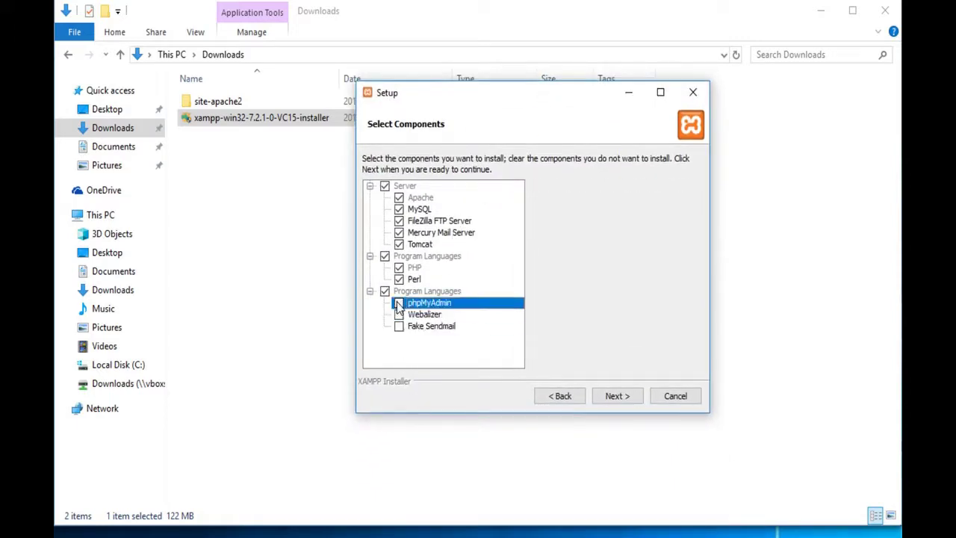
pyautogui.click(396, 293)
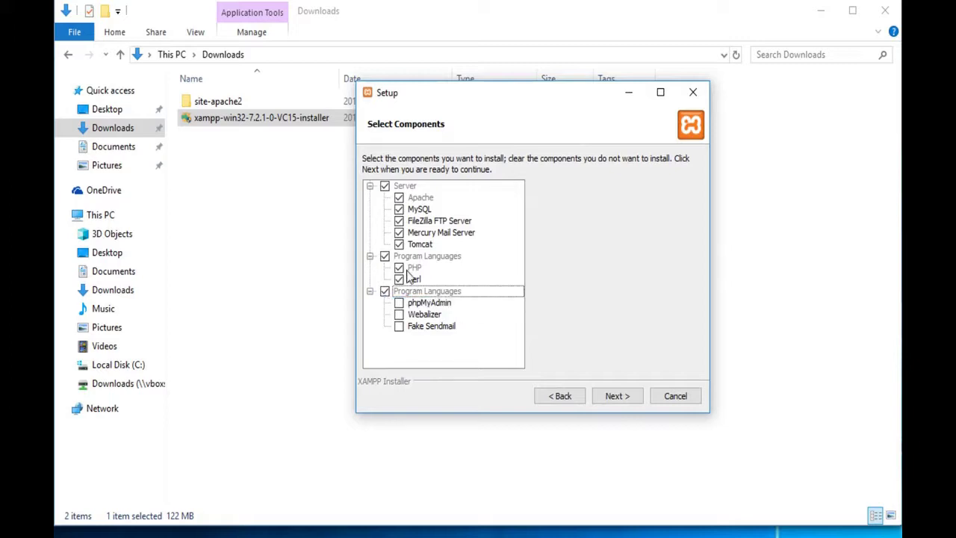
pyautogui.click(399, 279)
pyautogui.click(399, 244)
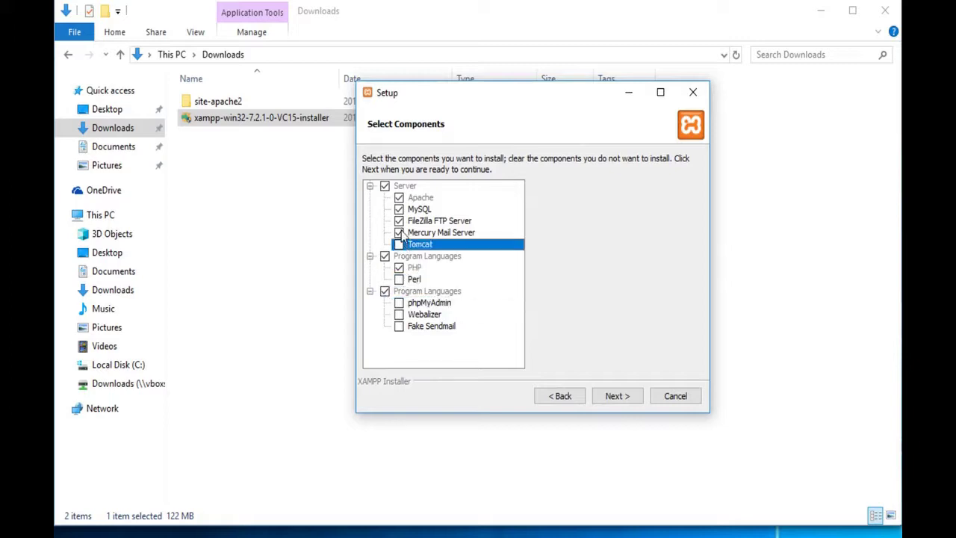
pyautogui.click(399, 232)
pyautogui.click(399, 221)
pyautogui.click(399, 209)
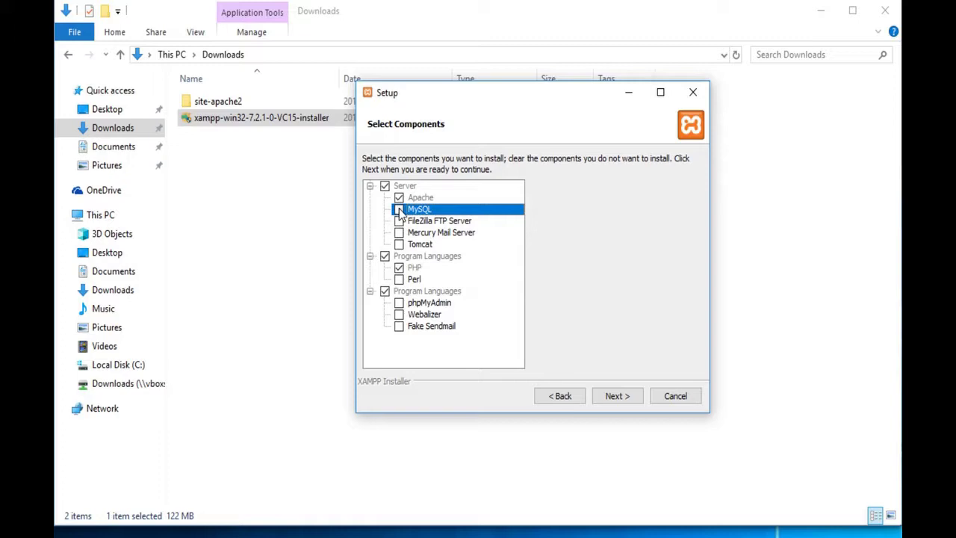
pyautogui.click(452, 198)
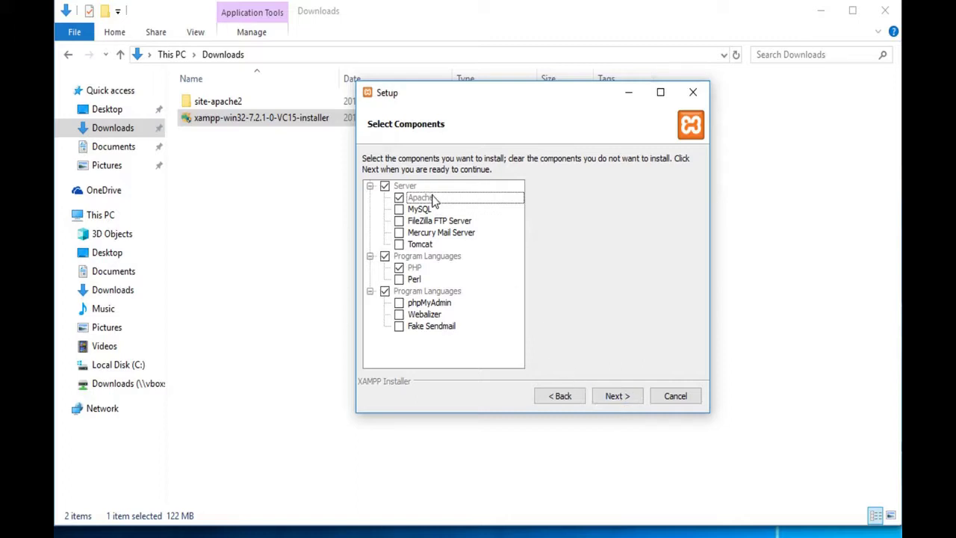
pyautogui.click(629, 399)
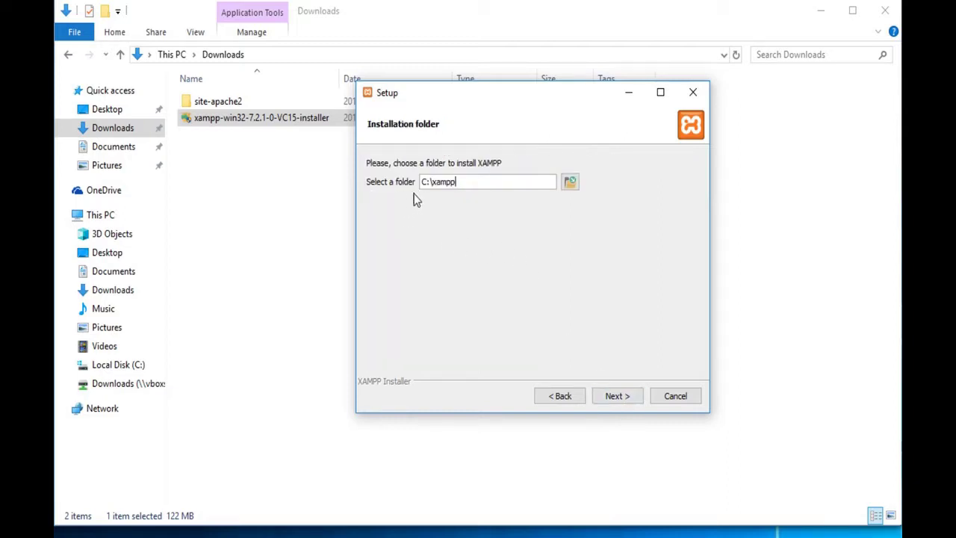
# Accept C:\xampp as the installation folder and install XAMPP with the Bitnami information option turned off.
pyautogui.click(617, 400)
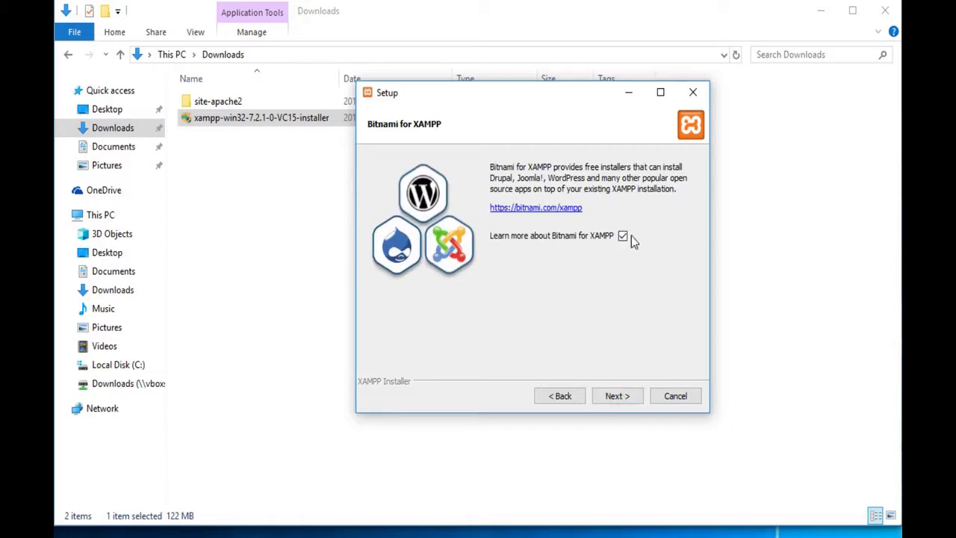
pyautogui.click(623, 236)
pyautogui.click(623, 397)
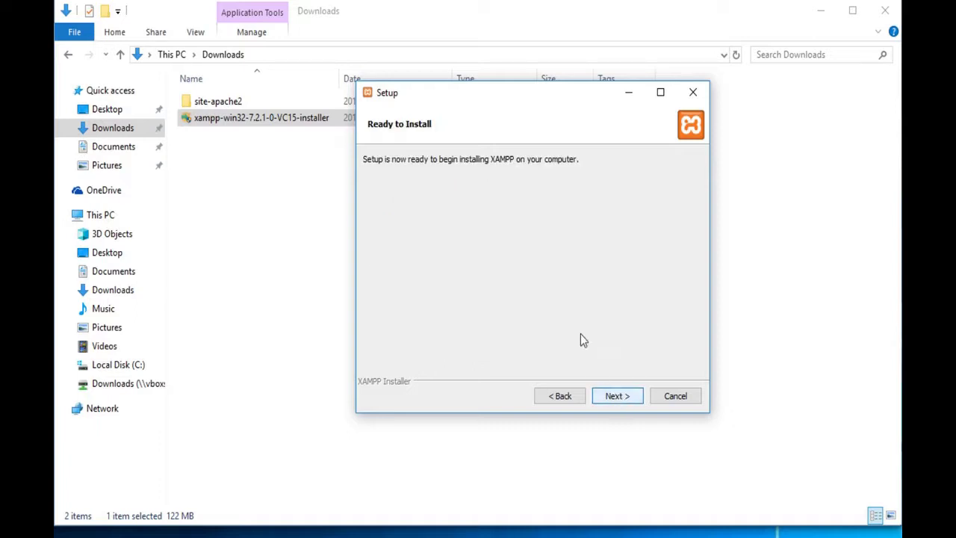
pyautogui.click(624, 403)
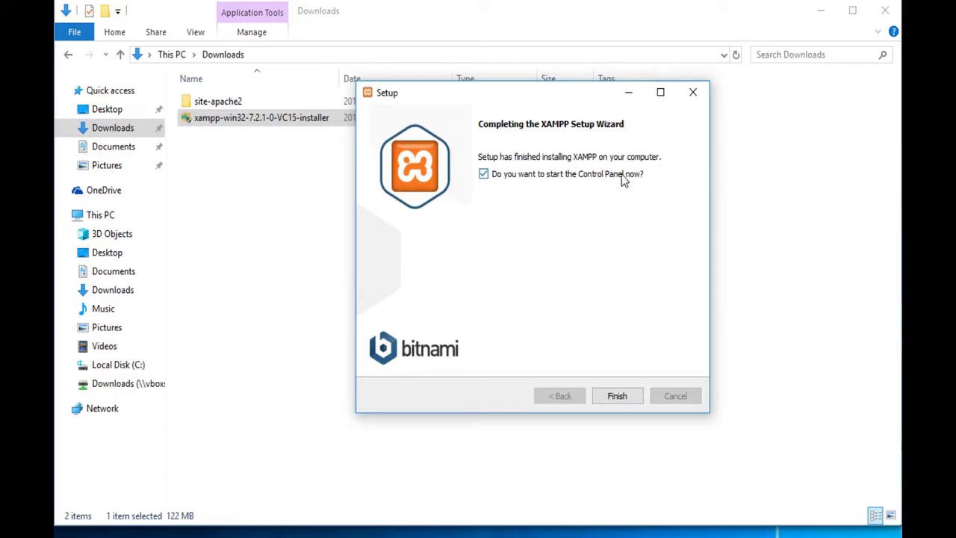
# Finish the setup with the XAMPP Control Panel launching, save English as its language, and move its window fully into view.
pyautogui.click(618, 396)
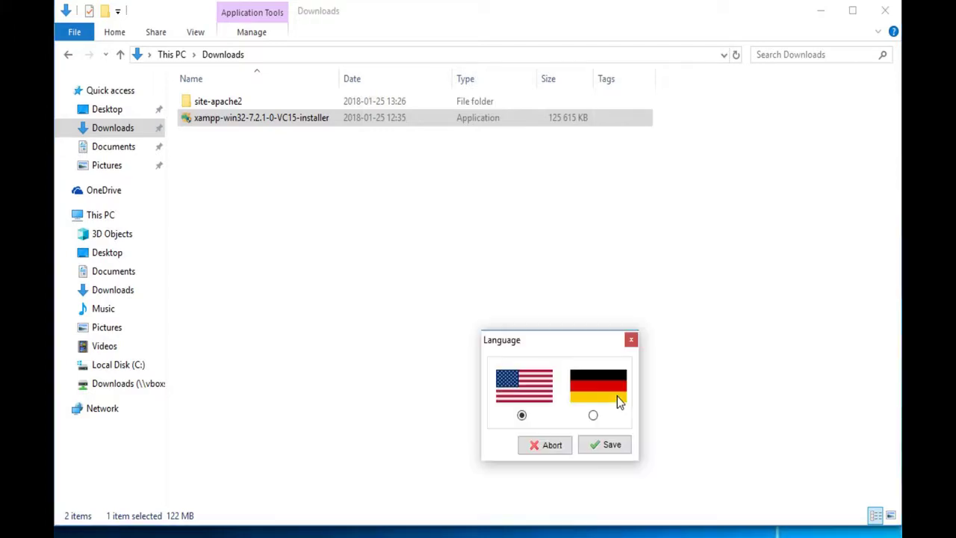
pyautogui.click(599, 452)
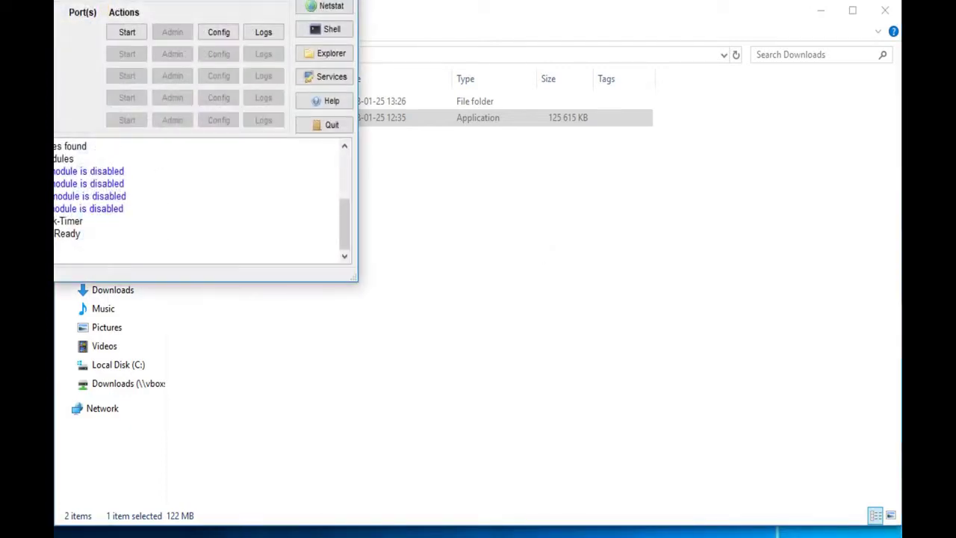
pyautogui.moveTo(312, 6); pyautogui.dragTo(558, 111)
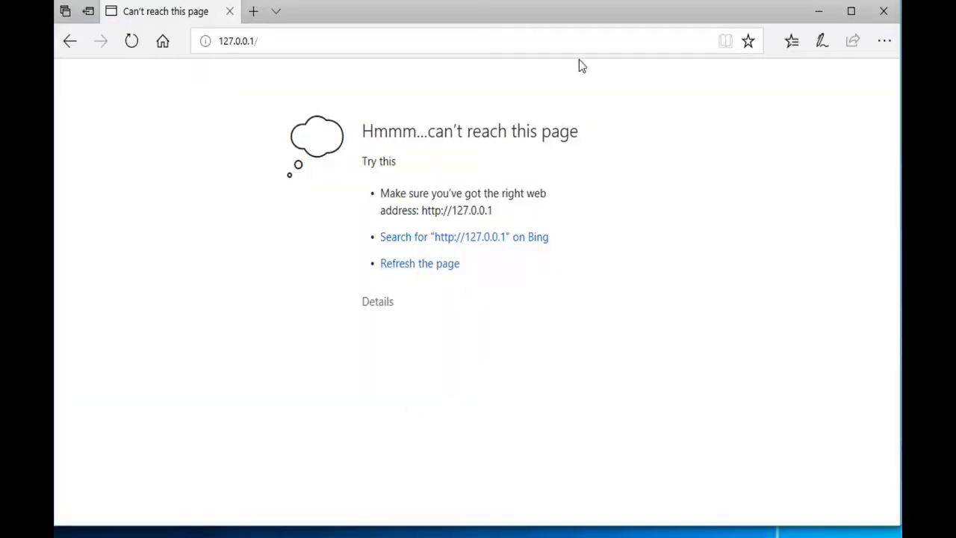
# Recheck 127.0.0.1 in the browser, and start the Apache module in the XAMPP Control Panel.
pyautogui.click(130, 42)
pyautogui.hotkey('alt', 'Tab')
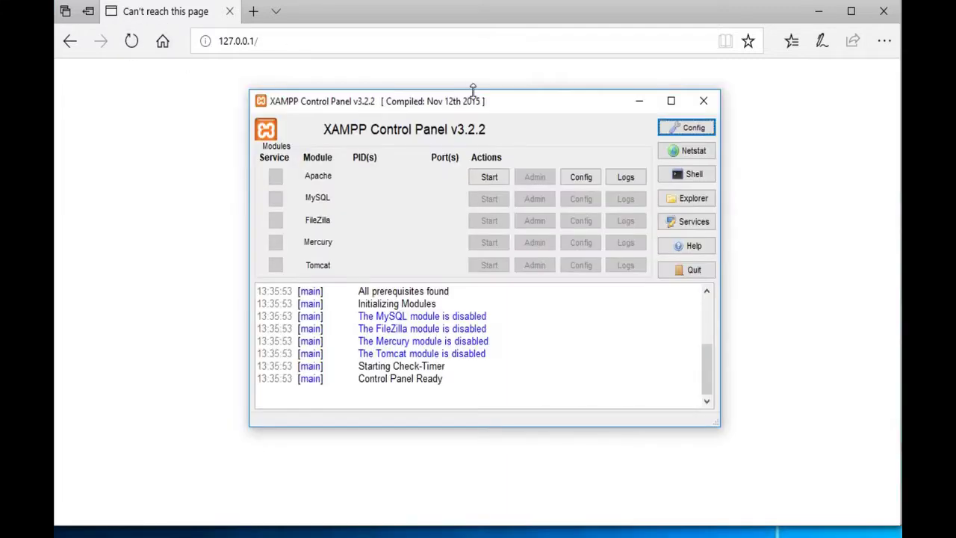
pyautogui.click(490, 179)
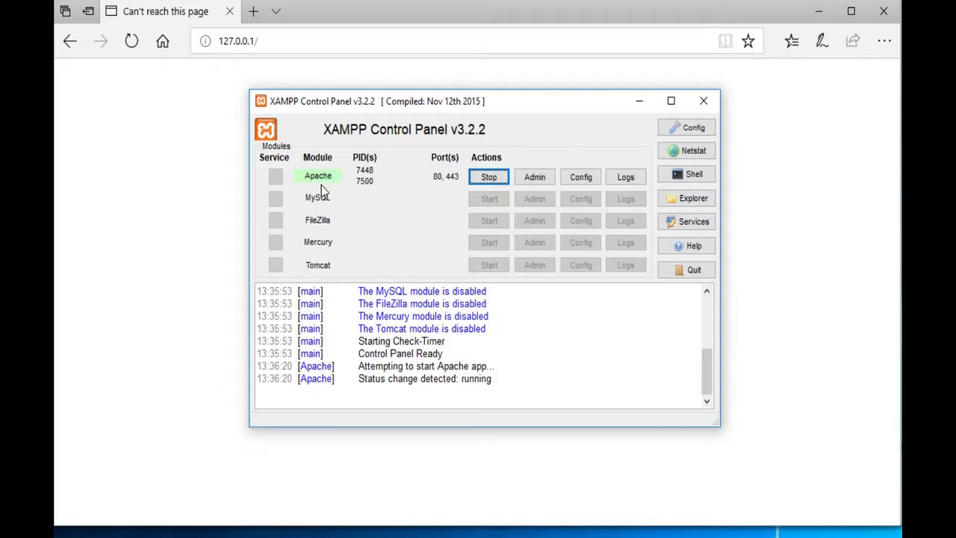
# Reload 127.0.0.1 in the browser and look through the local server's start page.
pyautogui.click(215, 100)
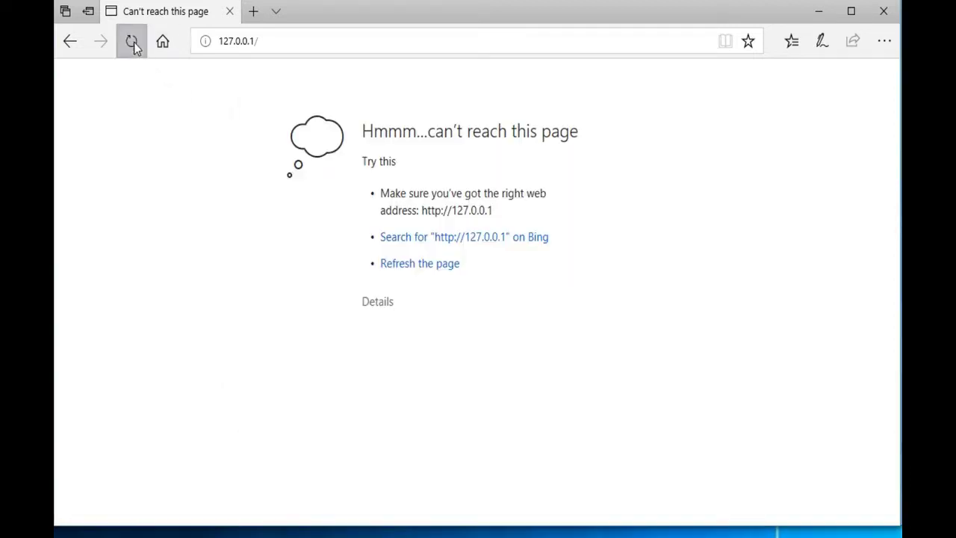
pyautogui.click(133, 43)
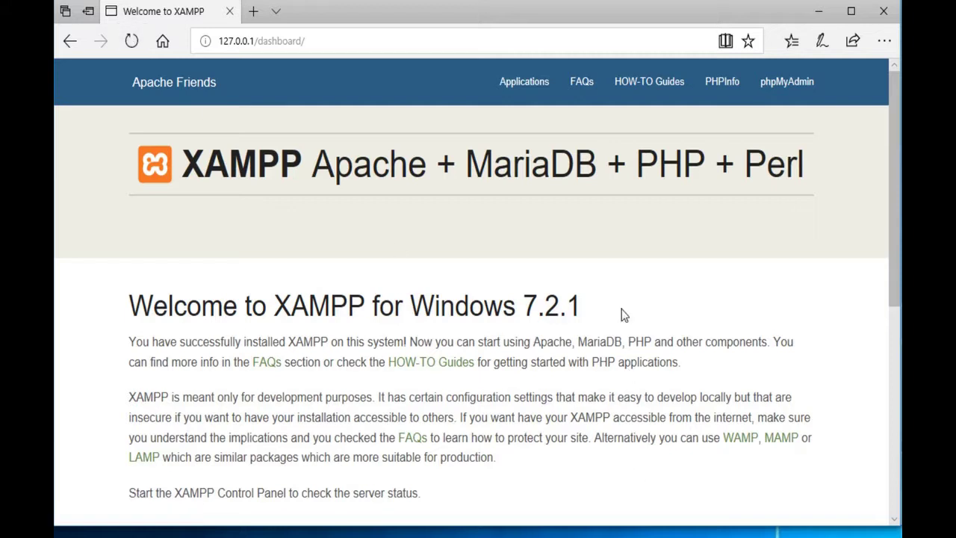
pyautogui.scroll(-5, 624, 315)
pyautogui.scroll(5, 631, 317)
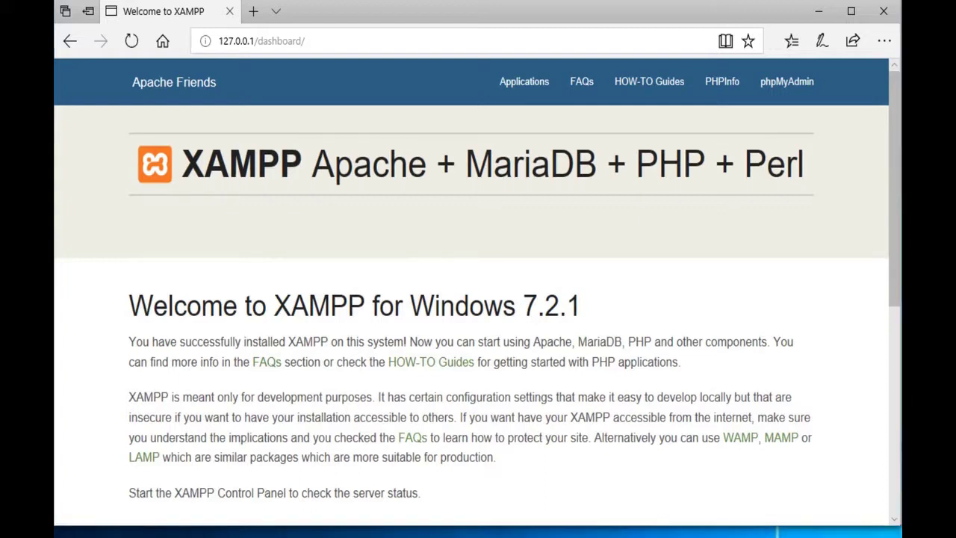
# Switch to the XAMPP Control Panel and stop the Apache module.
pyautogui.hotkey('alt', 'Tab')
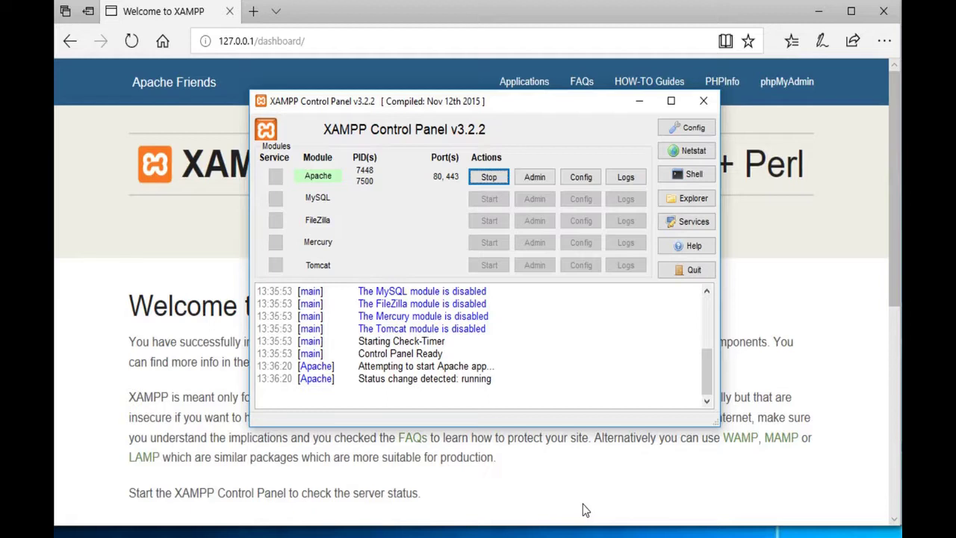
pyautogui.click(489, 178)
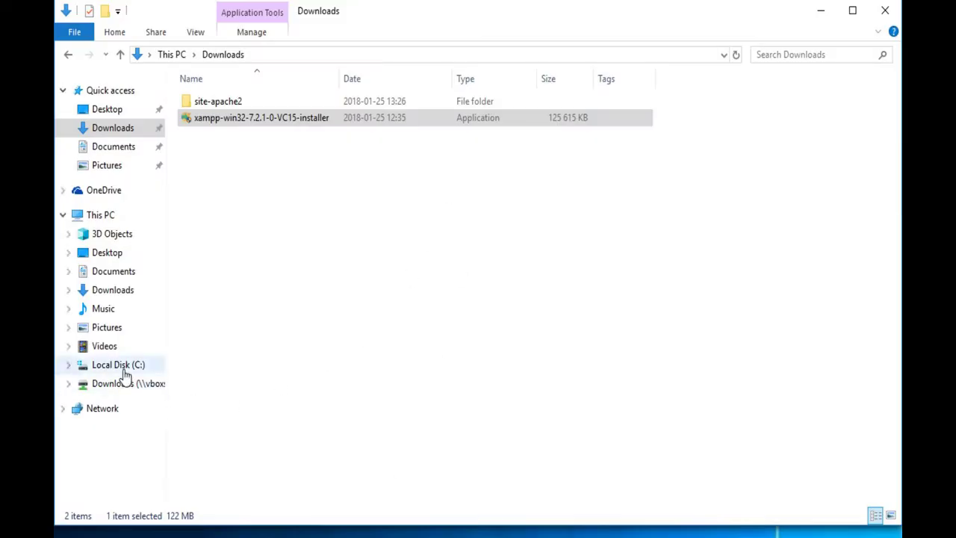
# Open the htdocs folder inside C:\xampp in File Explorer.
pyautogui.click(119, 366)
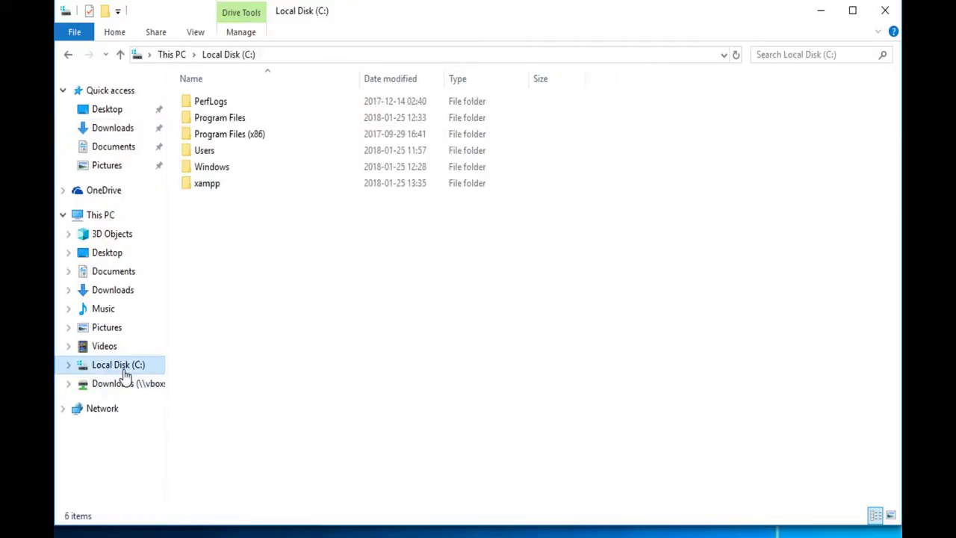
pyautogui.doubleClick(207, 185)
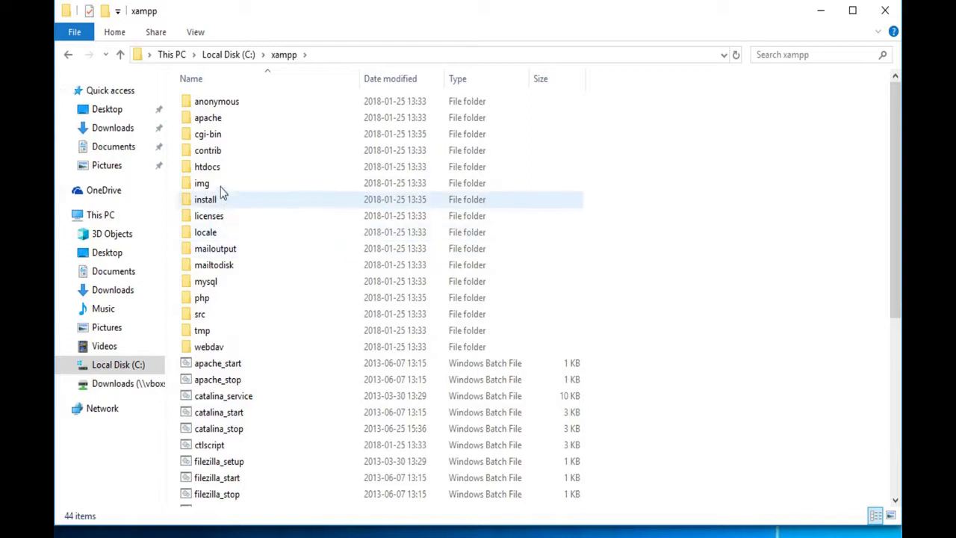
pyautogui.doubleClick(212, 169)
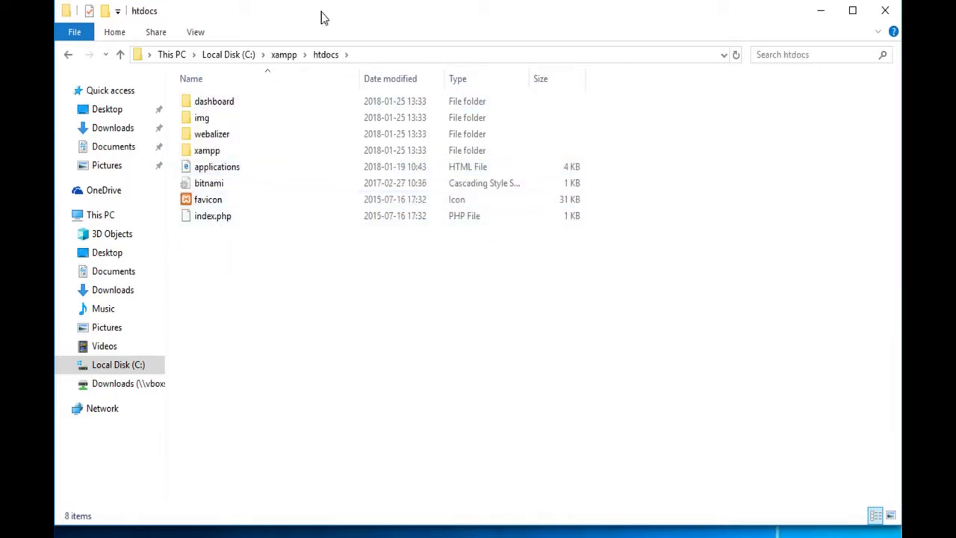
# Create a folder named webbroot directly on Local Disk (C:).
pyautogui.click(228, 54)
pyautogui.click(241, 282)
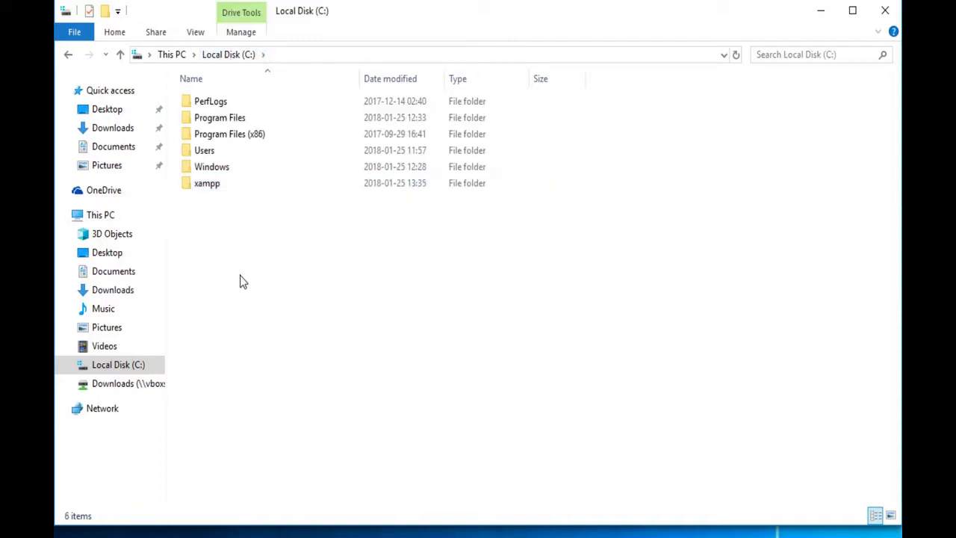
pyautogui.rightClick(255, 227)
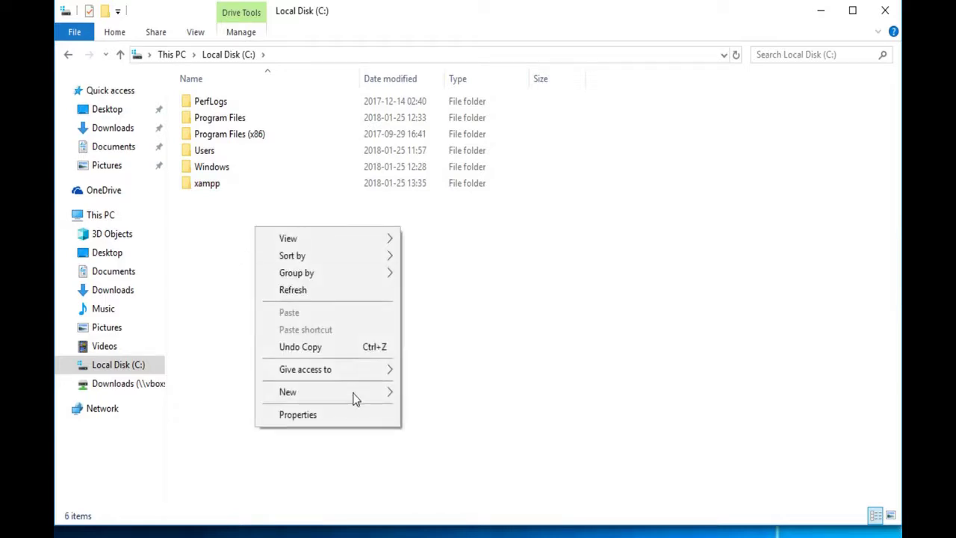
pyautogui.moveTo(333, 392)
pyautogui.click(433, 399)
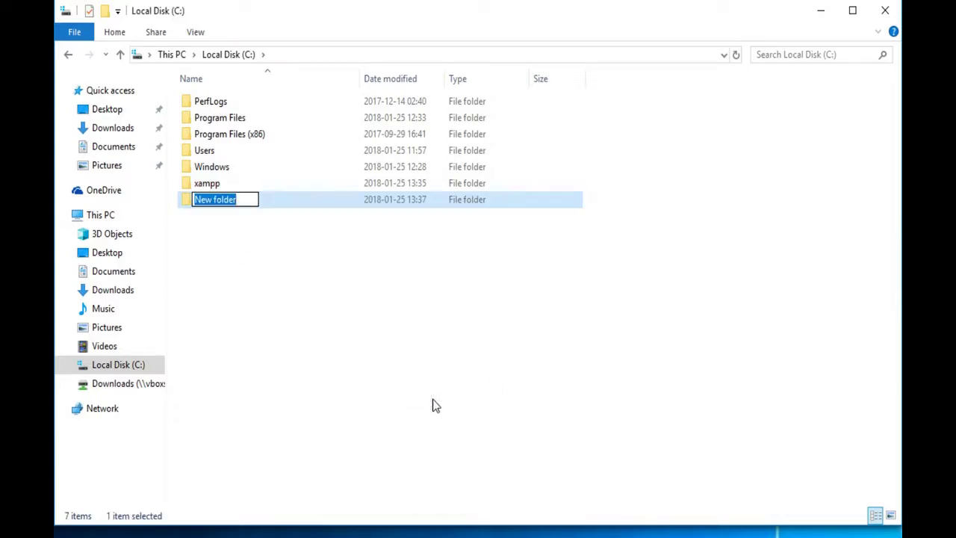
pyautogui.write('webbroot')
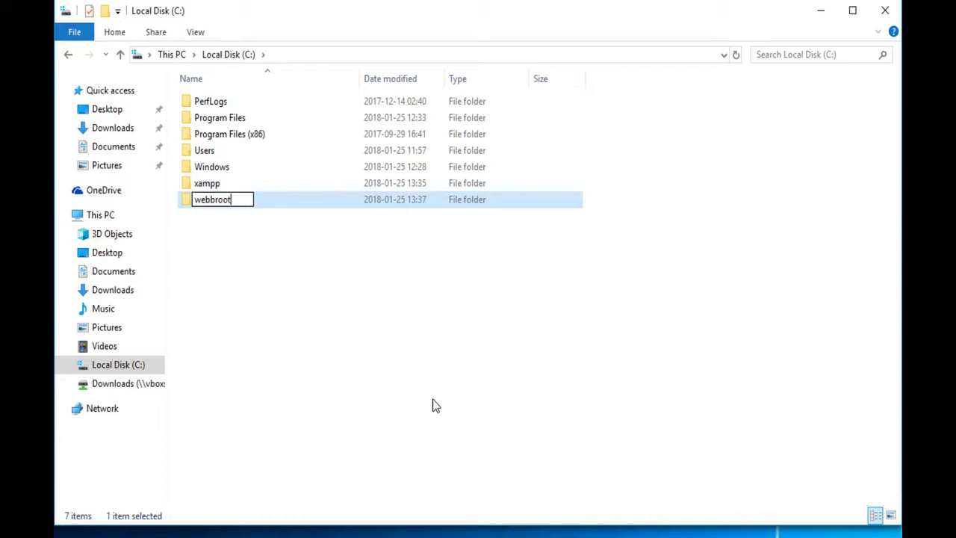
pyautogui.press('Return')
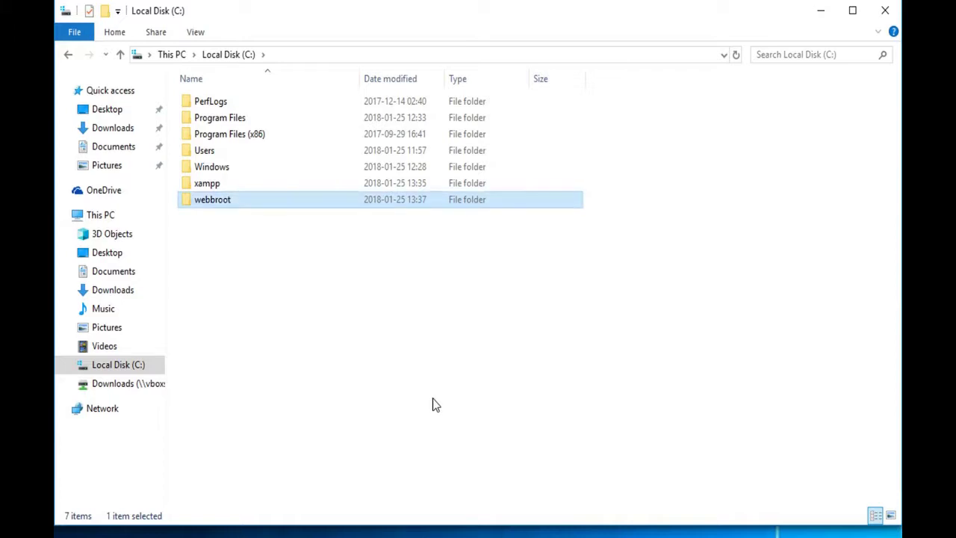
pyautogui.click(373, 358)
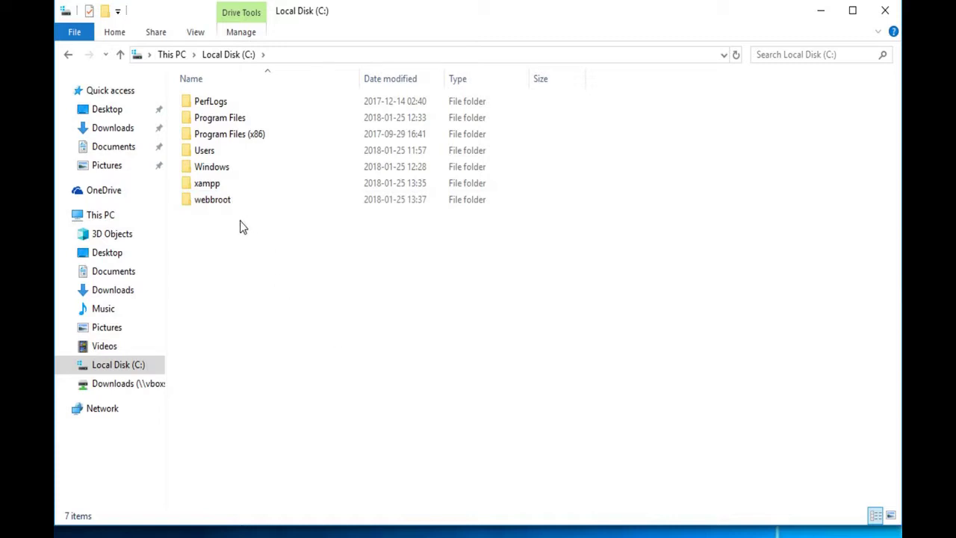
# Copy the style and test files from the site-apache2 folder in Downloads into C:\webbroot.
pyautogui.click(125, 293)
pyautogui.doubleClick(225, 101)
pyautogui.moveTo(204, 101)
pyautogui.mouseDown()
pyautogui.moveTo(214, 122)
pyautogui.moveTo(199, 100)
pyautogui.mouseUp()
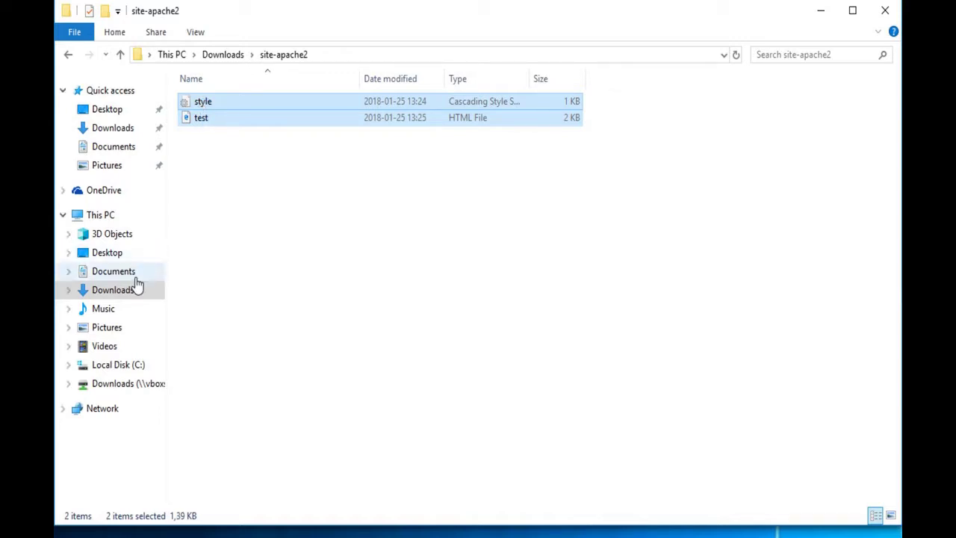
pyautogui.hotkey('alt', 'Up')
pyautogui.click(118, 365)
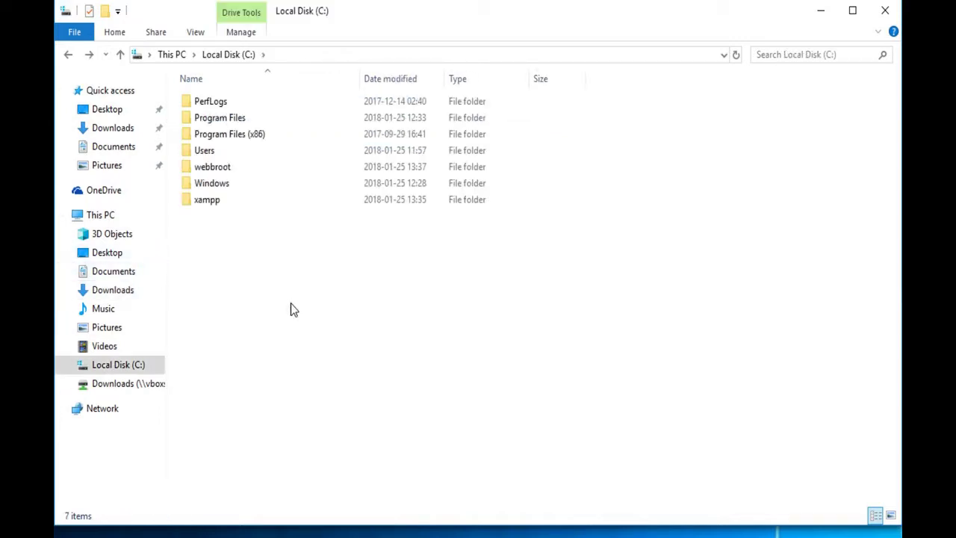
pyautogui.doubleClick(216, 169)
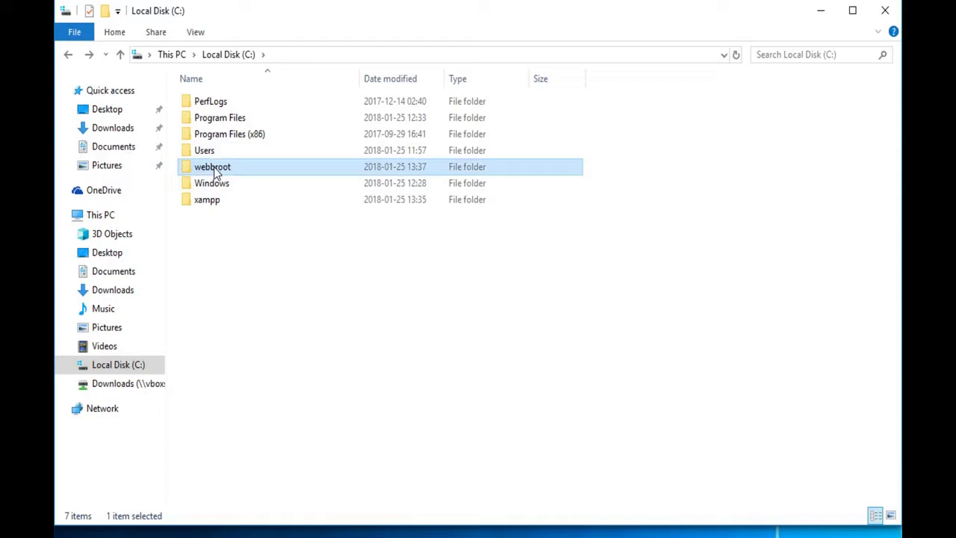
pyautogui.hotkey('ctrl', 'v')
pyautogui.click(346, 215)
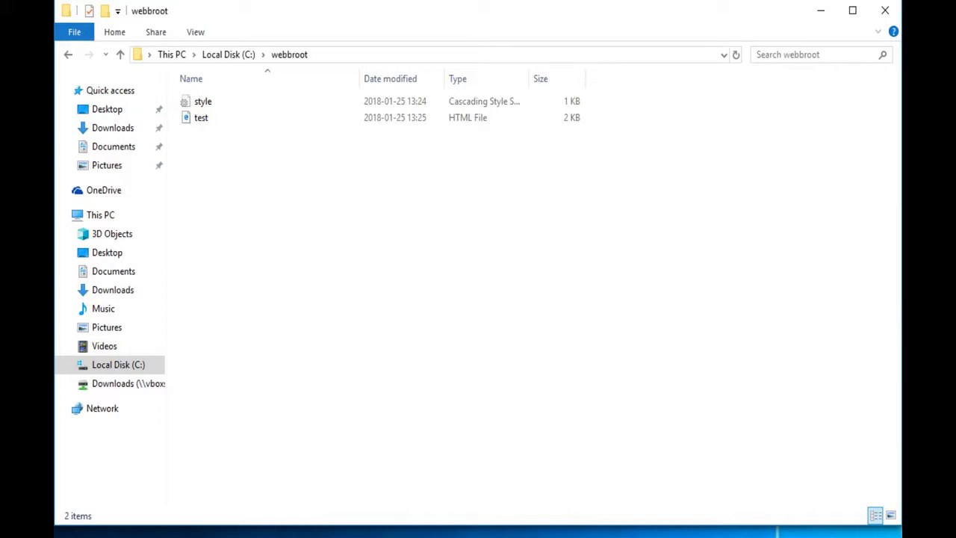
# Switch to the XAMPP Control Panel, view Apache's httpd.conf in the default editor, and close it.
pyautogui.hotkey('alt', 'Tab')
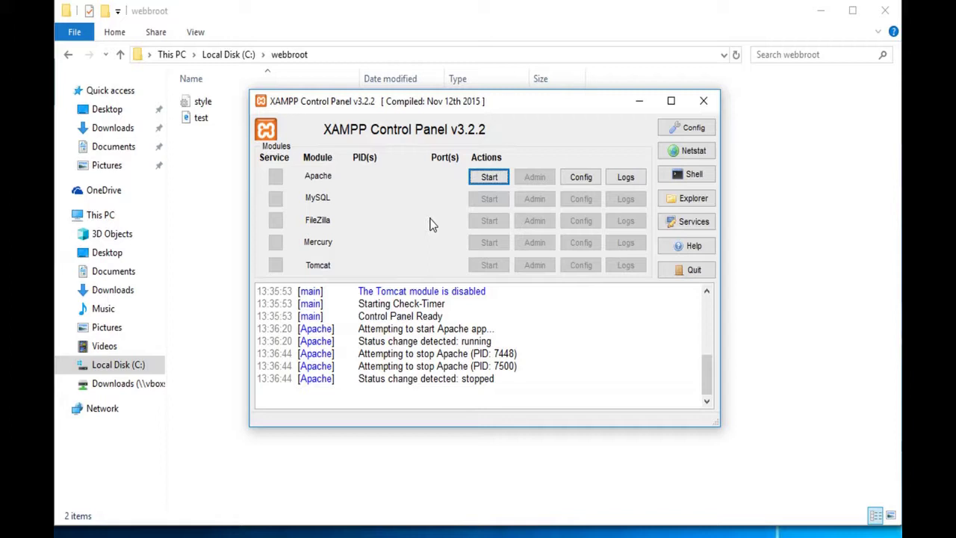
pyautogui.click(593, 179)
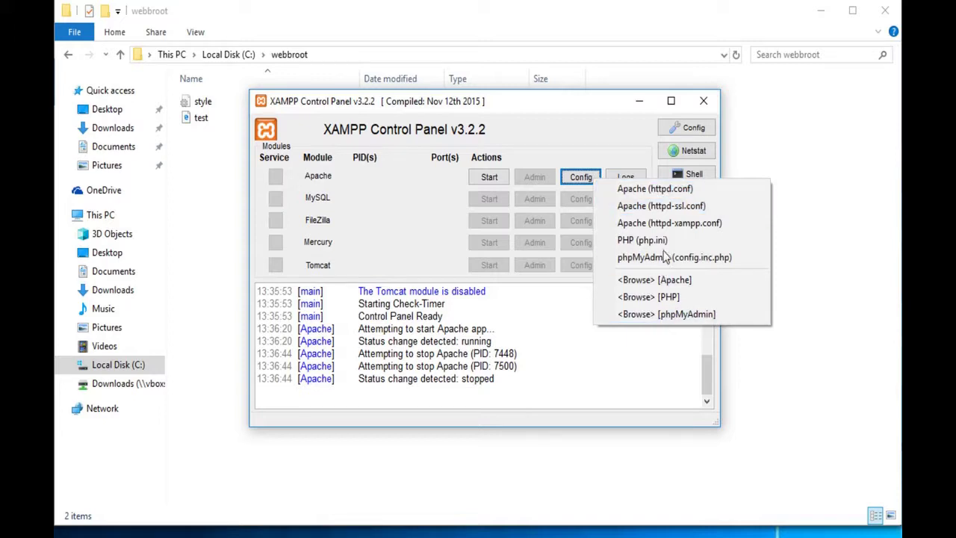
pyautogui.click(701, 193)
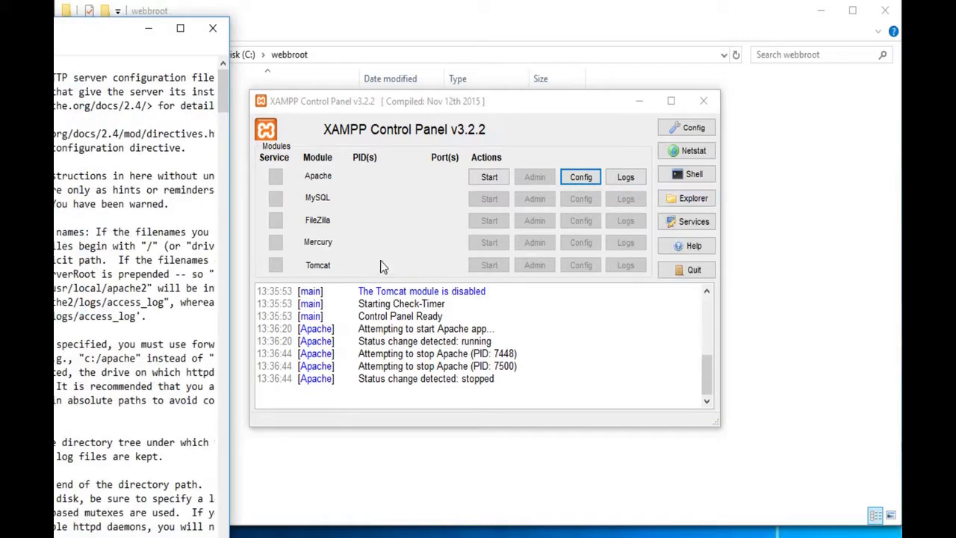
pyautogui.click(213, 29)
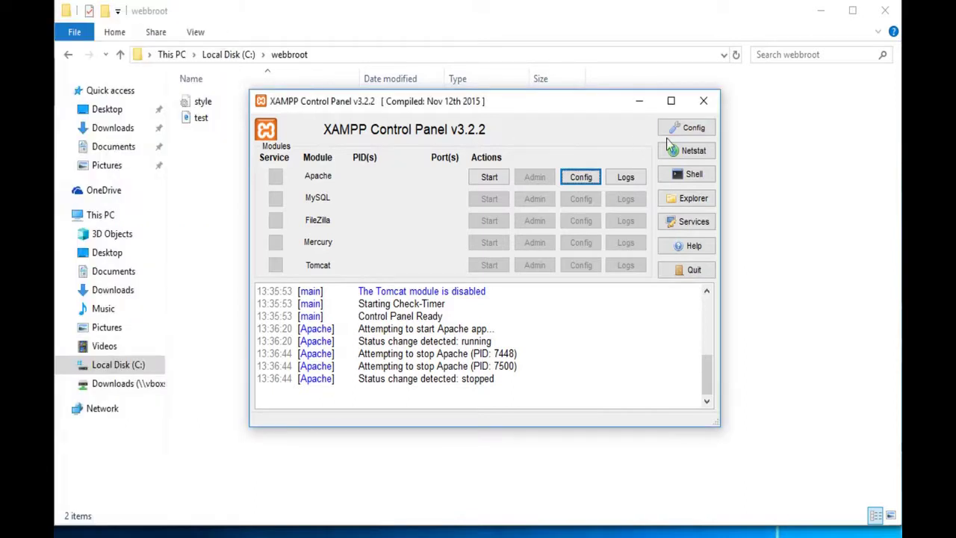
# Set the Control Panel's editor to C:\Program Files\Notepad++\notepad++.exe and save the configuration.
pyautogui.click(682, 128)
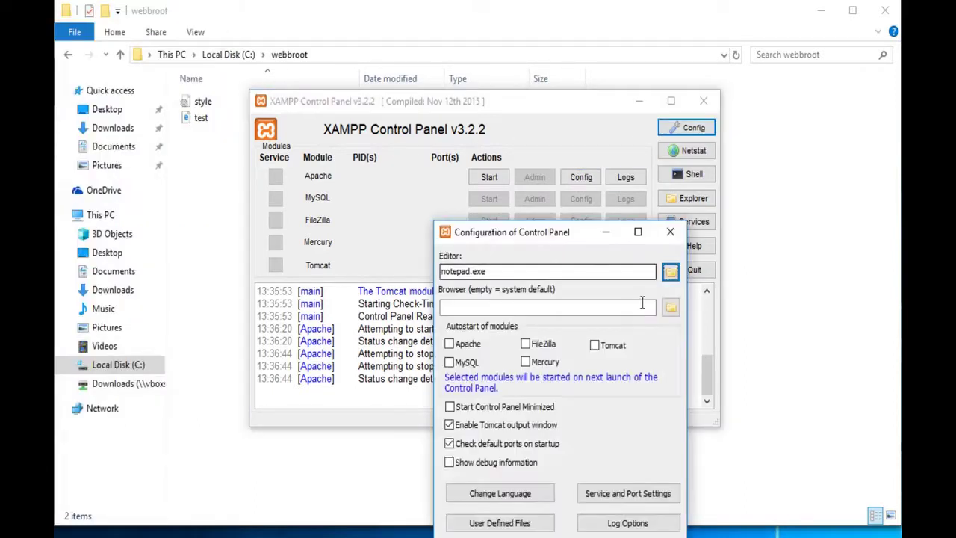
pyautogui.click(670, 273)
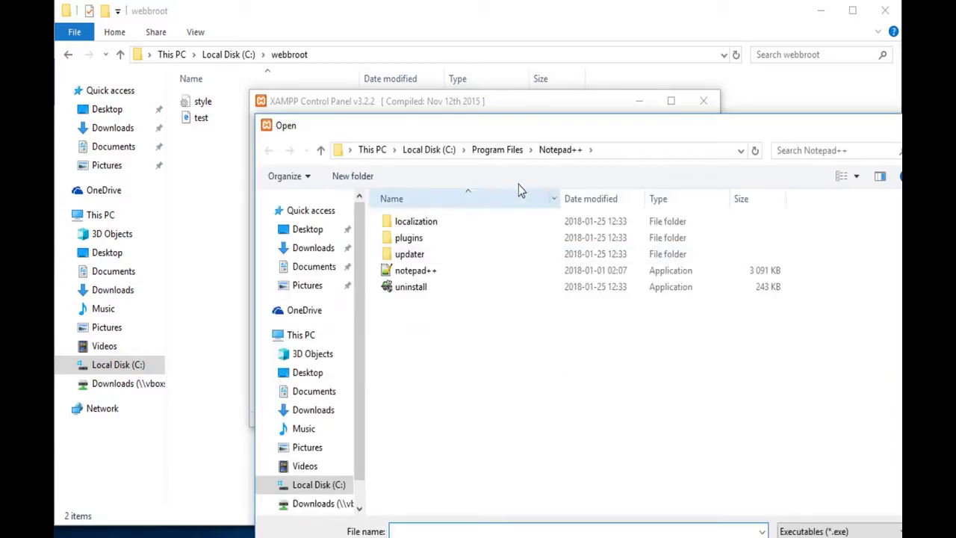
pyautogui.doubleClick(416, 271)
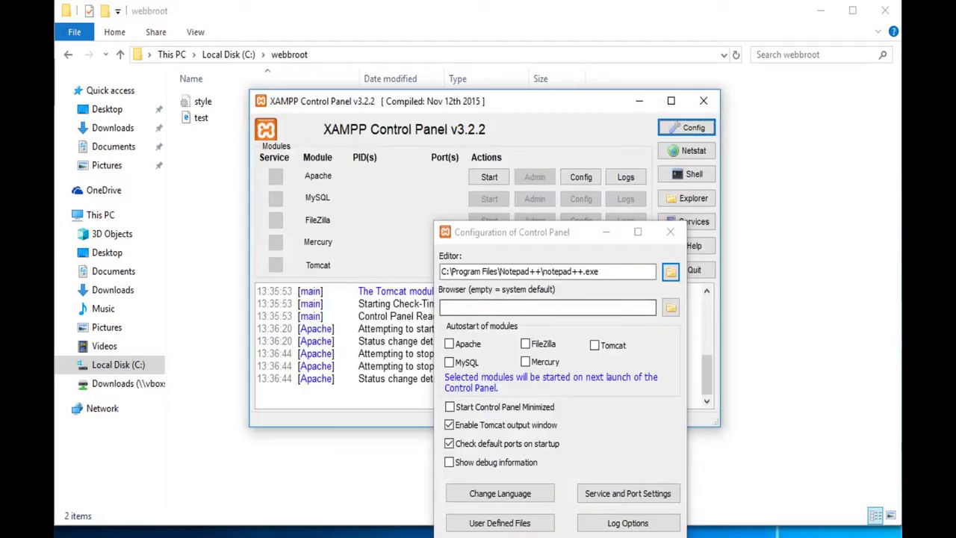
pyautogui.press('Return')
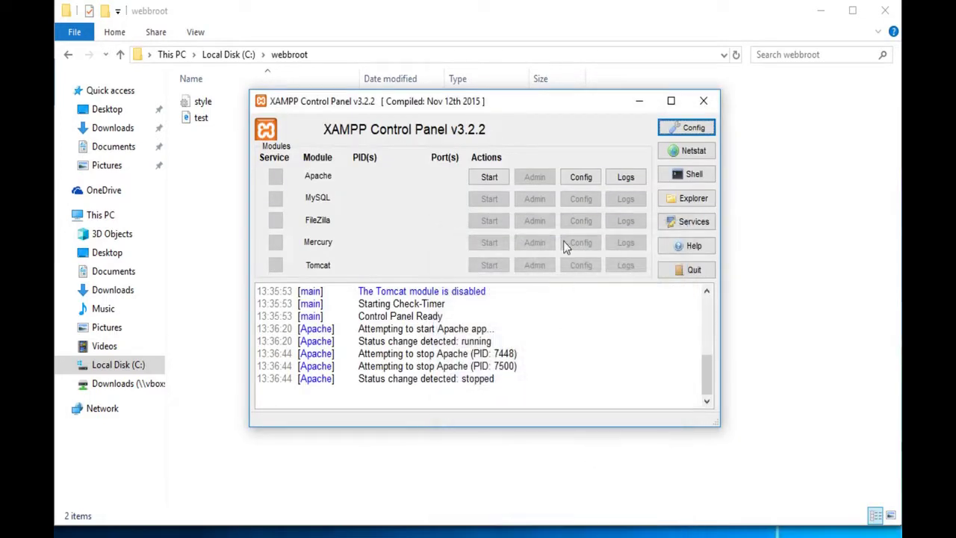
# Open Apache's httpd.conf from the XAMPP Control Panel in Notepad++ and set its syntax highlighting to Unix script file.
pyautogui.click(577, 181)
pyautogui.click(617, 189)
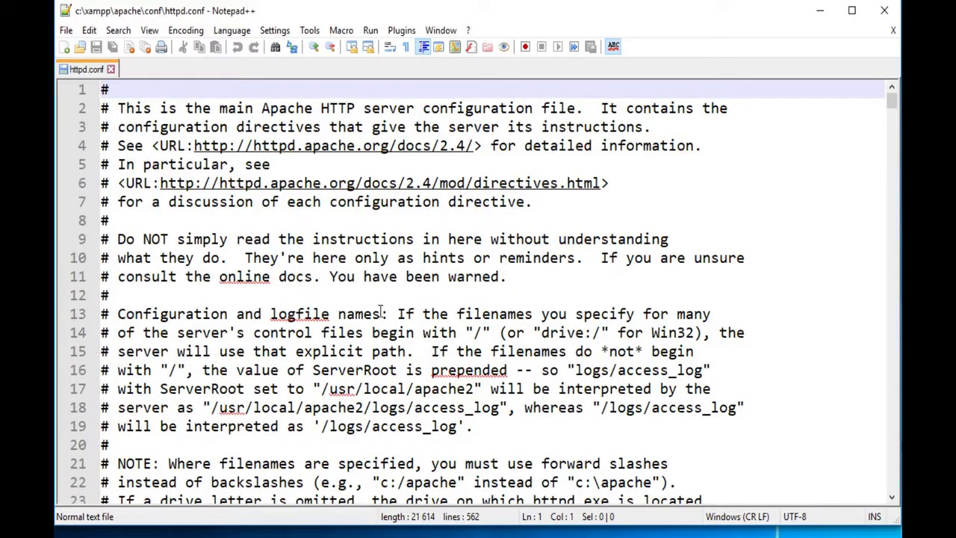
pyautogui.click(233, 30)
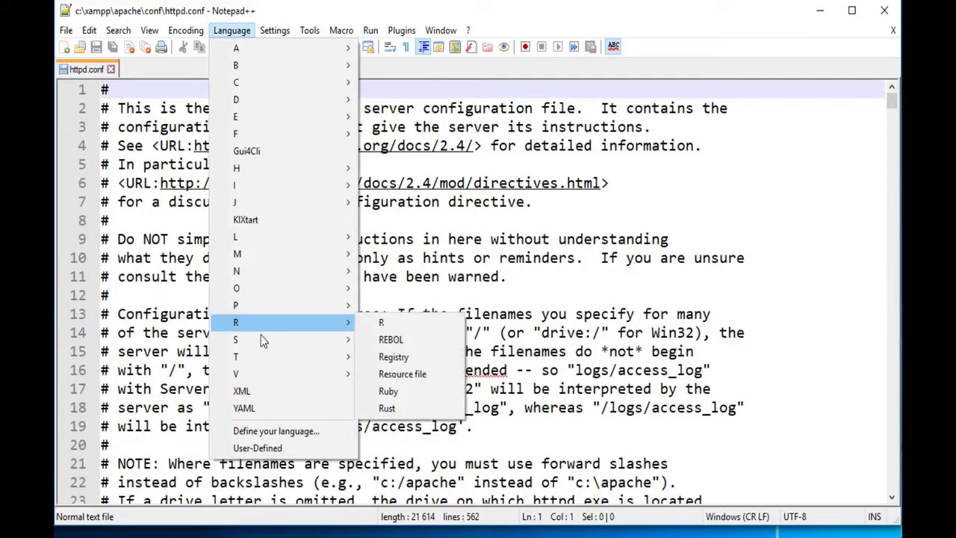
pyautogui.moveTo(261, 337)
pyautogui.click(388, 342)
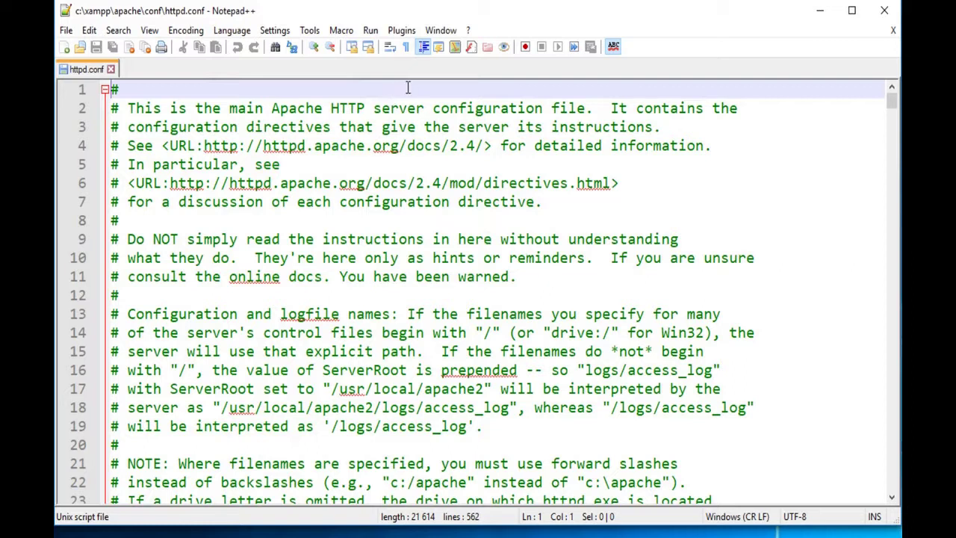
# Look through the ServerRoot, Listen and LoadModule directives in httpd.conf down to the DocumentRoot line.
pyautogui.scroll(-1, 413, 101)
pyautogui.scroll(-7, 420, 281)
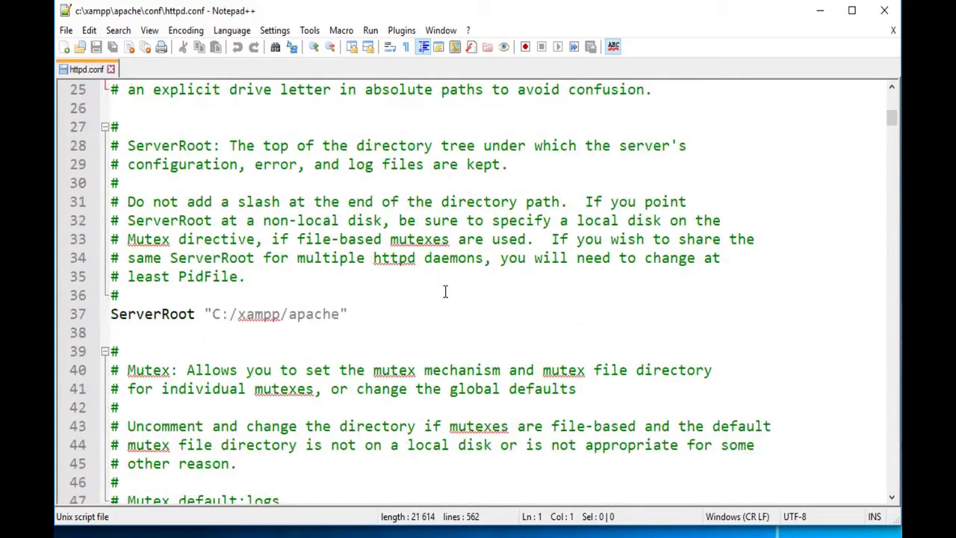
pyautogui.scroll(-2, 446, 292)
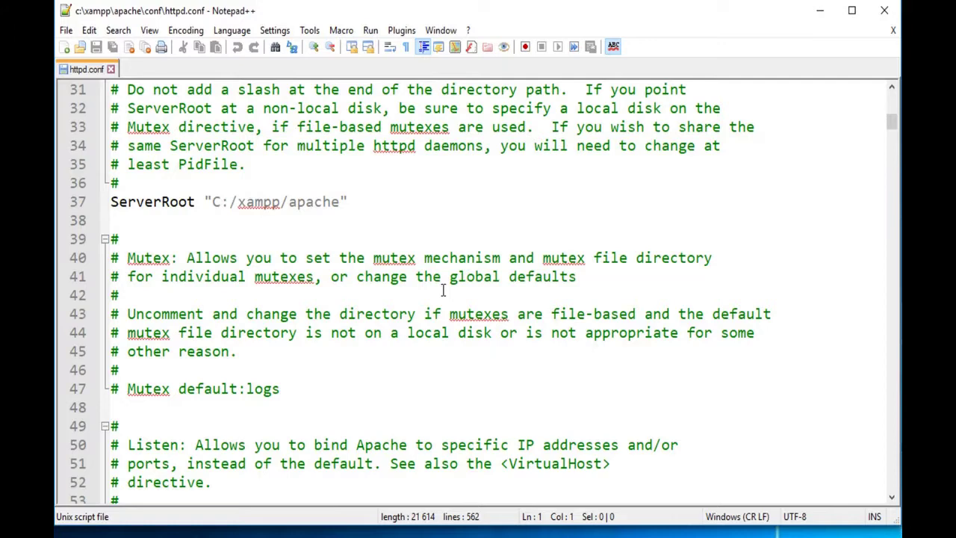
pyautogui.scroll(-6, 443, 291)
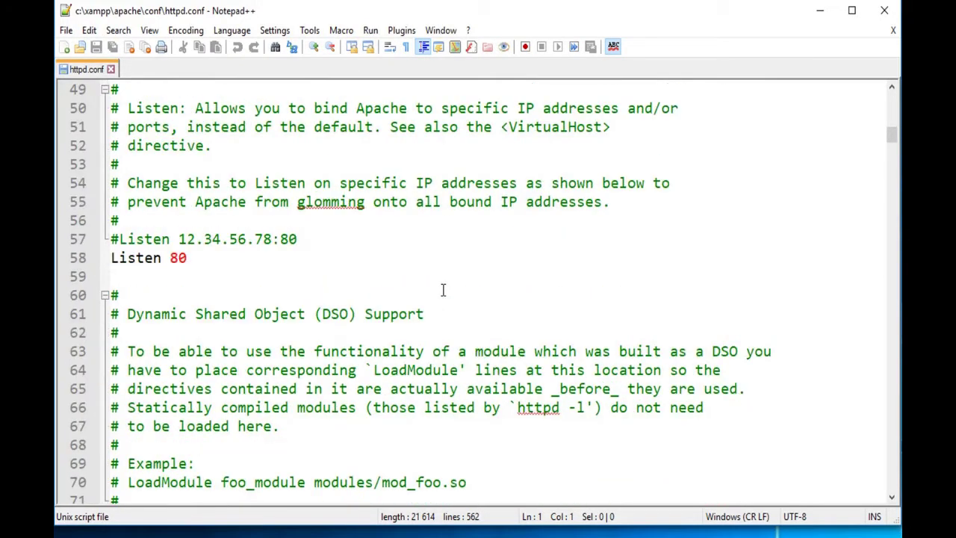
pyautogui.scroll(-4, 443, 291)
pyautogui.scroll(-12, 443, 290)
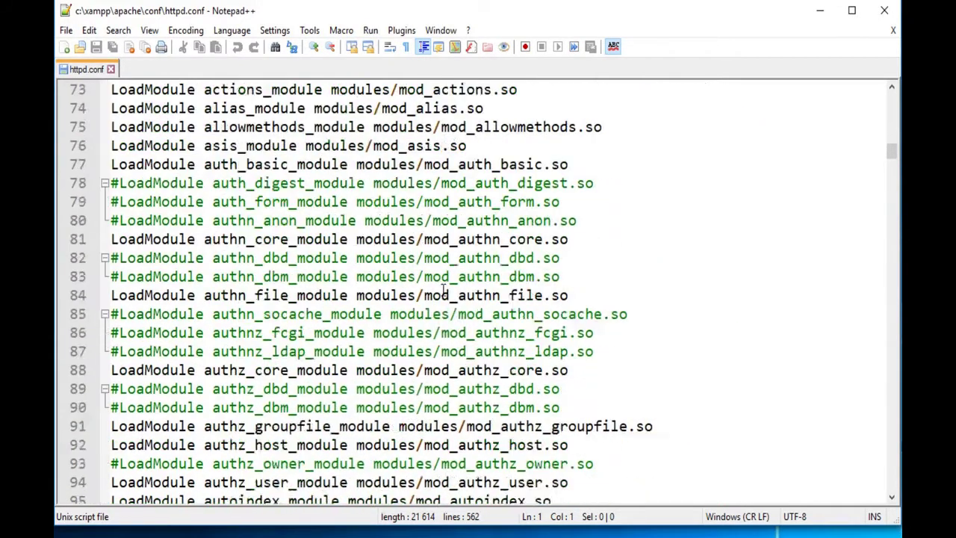
pyautogui.scroll(-18, 443, 292)
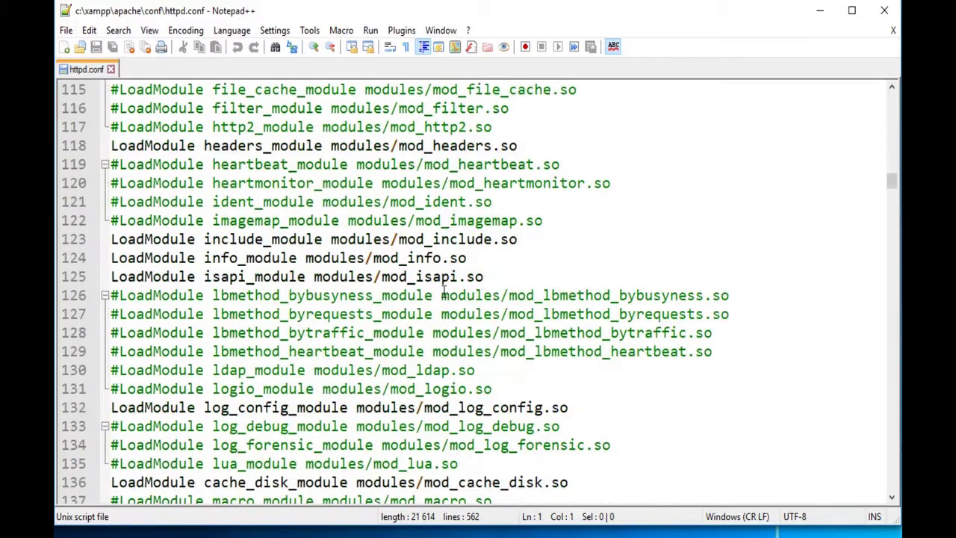
pyautogui.scroll(-8, 459, 296)
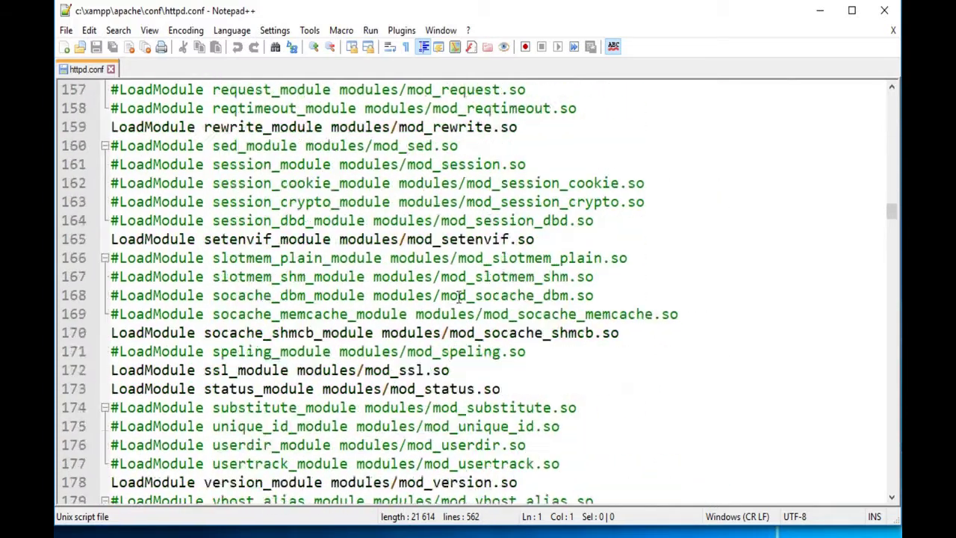
pyautogui.scroll(-12, 459, 296)
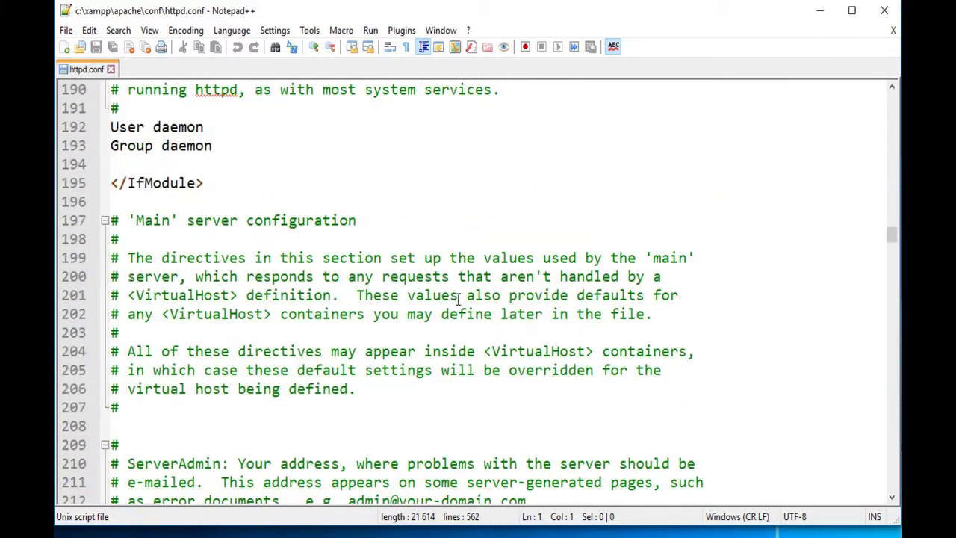
pyautogui.scroll(-7, 459, 303)
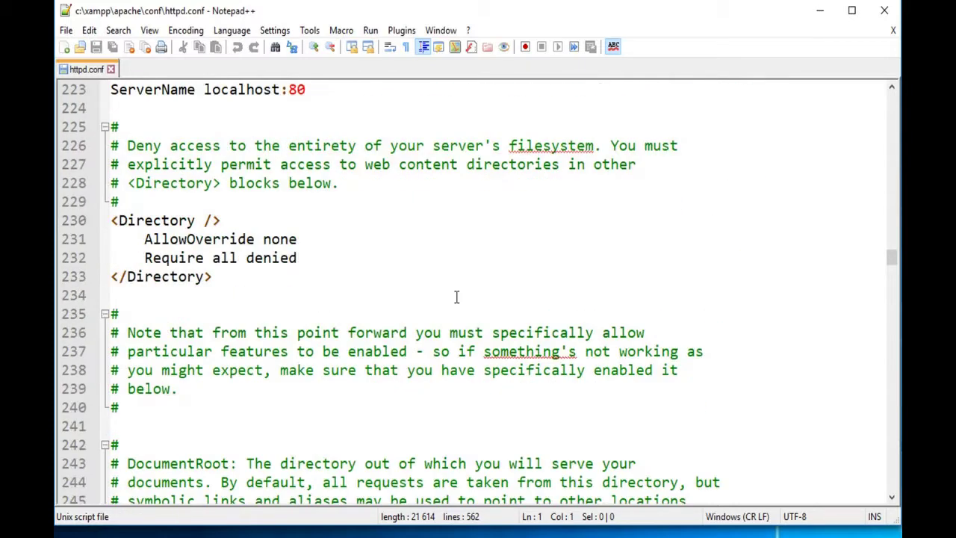
pyautogui.scroll(-3, 457, 295)
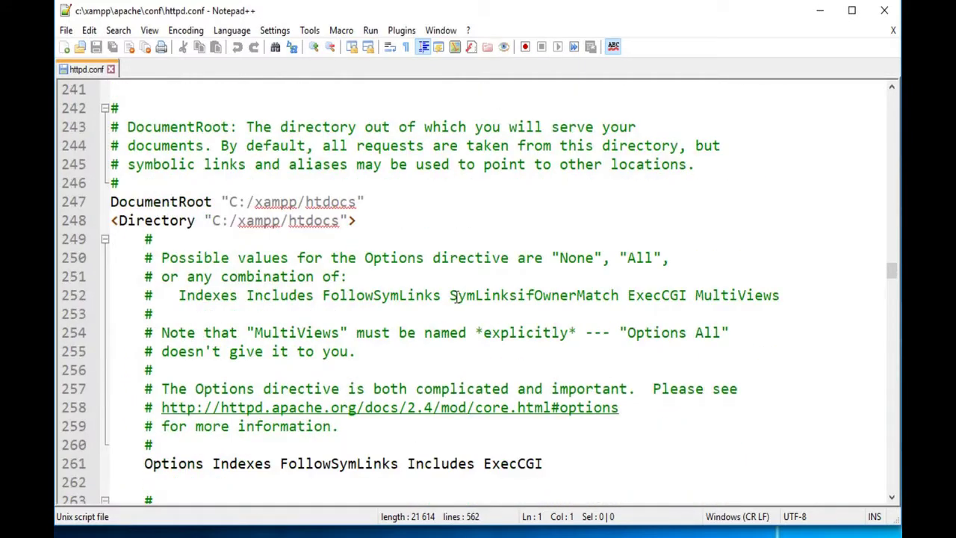
pyautogui.click(198, 200)
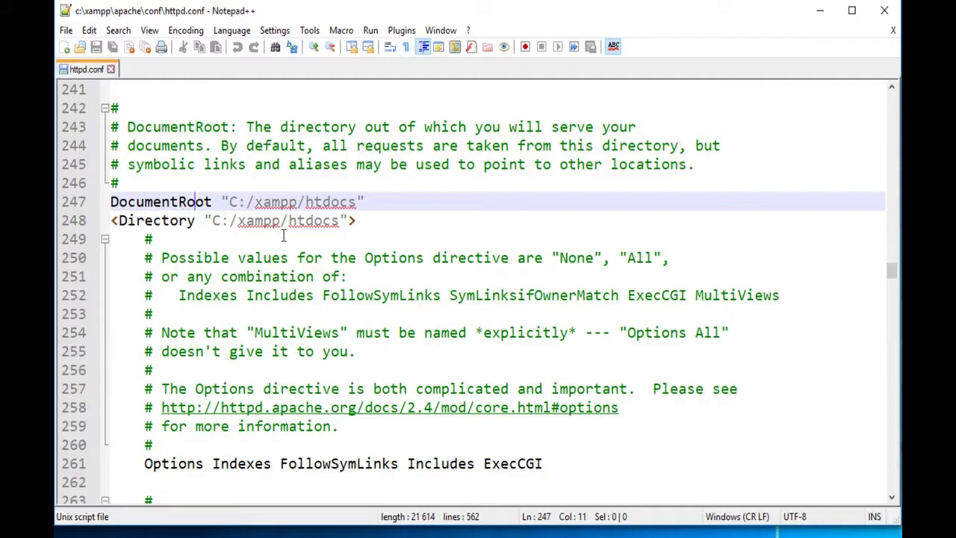
# Duplicate the whole Directory block for C:/xampp/htdocs directly below its closing tag in httpd.conf.
pyautogui.scroll(-2, 290, 243)
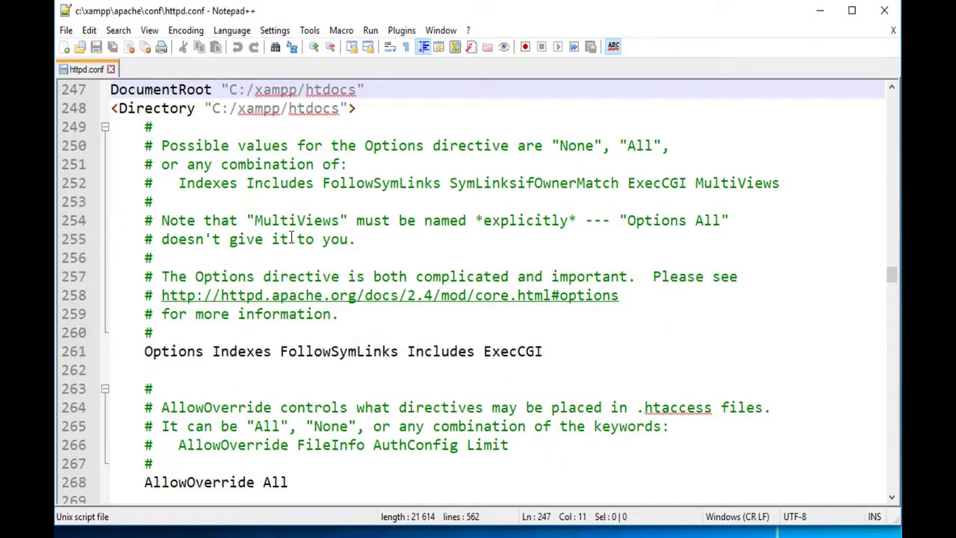
pyautogui.moveTo(114, 109); pyautogui.dragTo(267, 265)
pyautogui.scroll(-6, 443, 366)
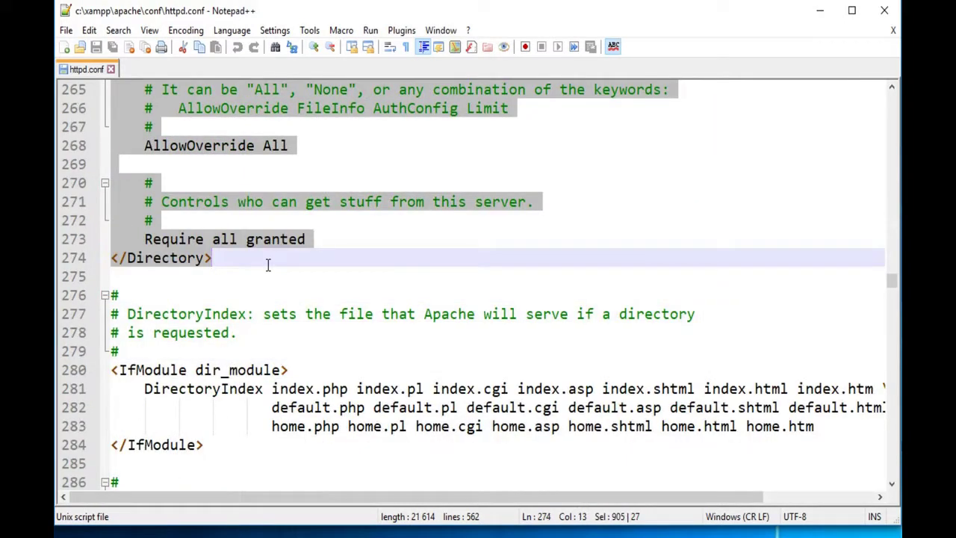
pyautogui.click(133, 283)
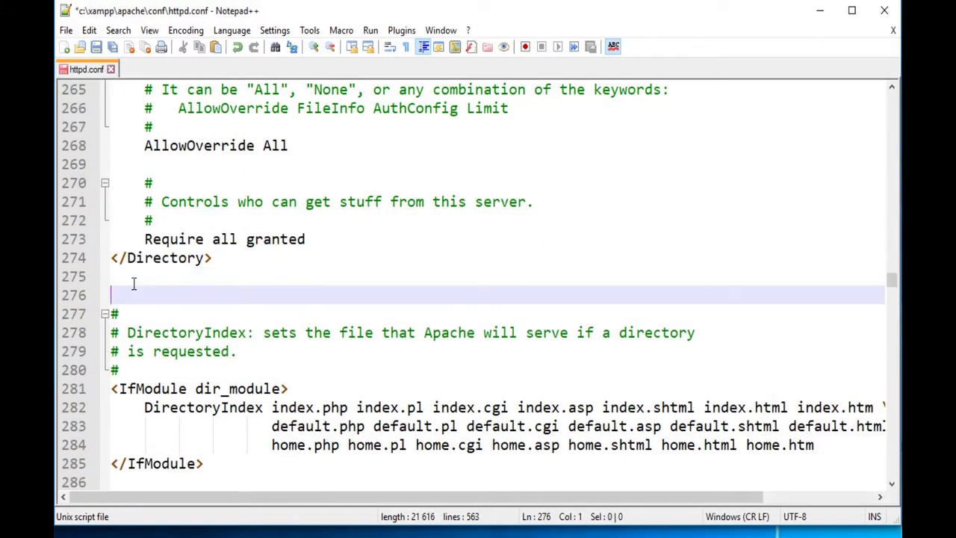
pyautogui.hotkey('ctrl', 'v')
pyautogui.press('Up')
pyautogui.press('Up')
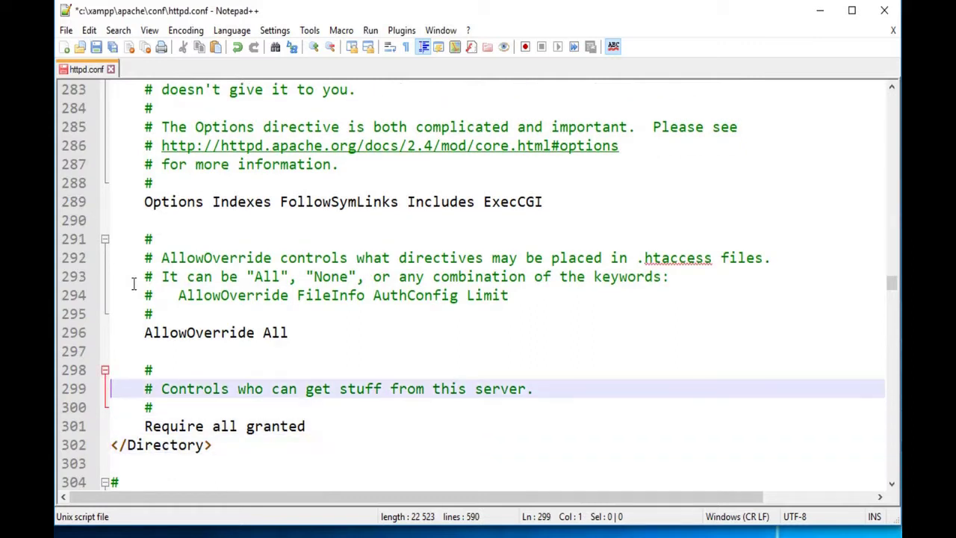
# Delete the blank line and the access-control comment above Require all granted in the duplicated Directory block.
pyautogui.press('Down')
pyautogui.press('Down')
pyautogui.hotkey('shift', 'Up')
pyautogui.hotkey('shift', 'Up')
pyautogui.hotkey('shift', 'Up')
pyautogui.hotkey('shift', 'Up')
pyautogui.hotkey('shift', 'Up')
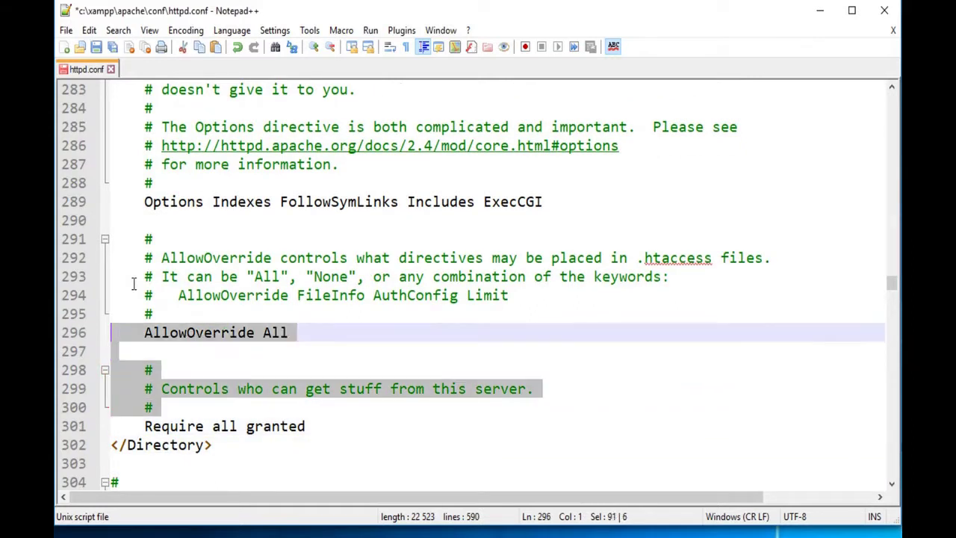
pyautogui.hotkey('shift', 'Down')
pyautogui.press('Delete')
# Delete the blank line and the comment explaining AllowOverride above AllowOverride All in the duplicated Directory block.
pyautogui.hotkey('shift', 'Up')
pyautogui.hotkey('shift', 'Up')
pyautogui.hotkey('shift', 'Up')
pyautogui.hotkey('shift', 'Up')
pyautogui.hotkey('shift', 'Up')
pyautogui.hotkey('shift', 'Up')
pyautogui.hotkey('shift', 'Up')
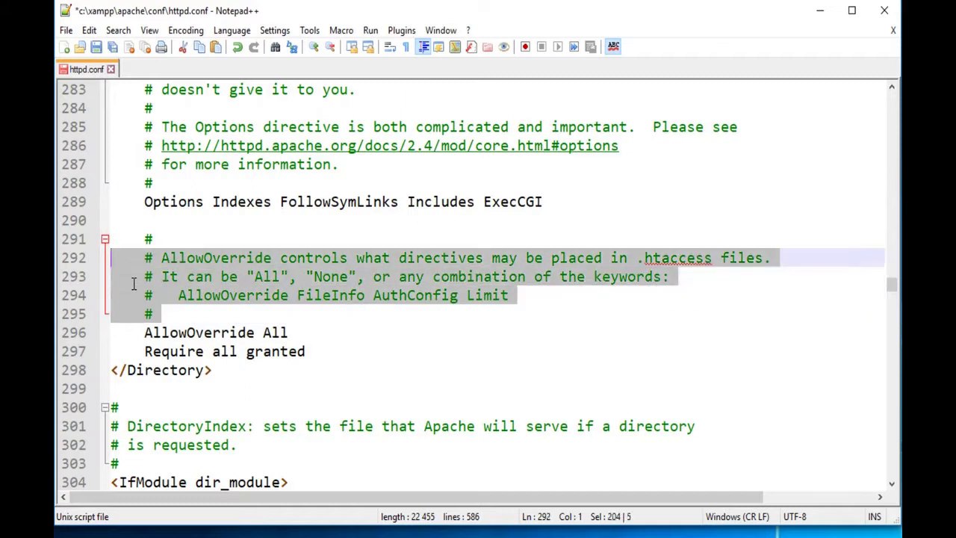
pyautogui.hotkey('shift', 'Down')
pyautogui.press('Delete')
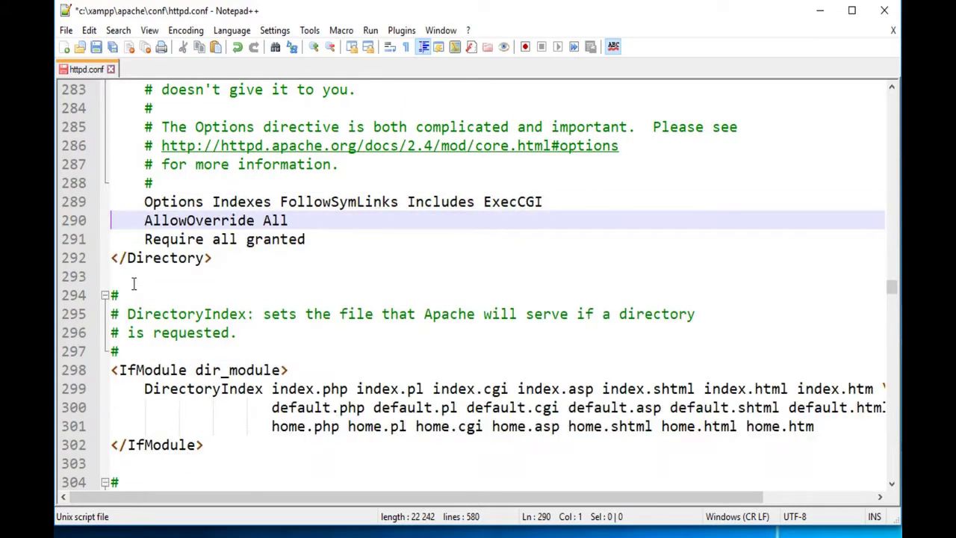
# Delete the whole comment explaining the Options directive, from below the duplicated Directory opening tag down to the Options Indexes line.
pyautogui.press('Up')
pyautogui.hotkey('shift', 'Up')
pyautogui.hotkey('shift', 'Up')
pyautogui.hotkey('shift', 'Up')
pyautogui.hotkey('shift', 'Up')
pyautogui.hotkey('shift', 'Up')
pyautogui.hotkey('shift', 'Up')
pyautogui.hotkey('shift', 'Up')
pyautogui.hotkey('shift', 'Up')
pyautogui.hotkey('shift', 'Up')
pyautogui.hotkey('shift', 'Up')
pyautogui.hotkey('shift', 'Up')
pyautogui.hotkey('shift', 'Up')
pyautogui.hotkey('shift', 'Up')
pyautogui.hotkey('shift', 'Up')
pyautogui.hotkey('shift', 'Up')
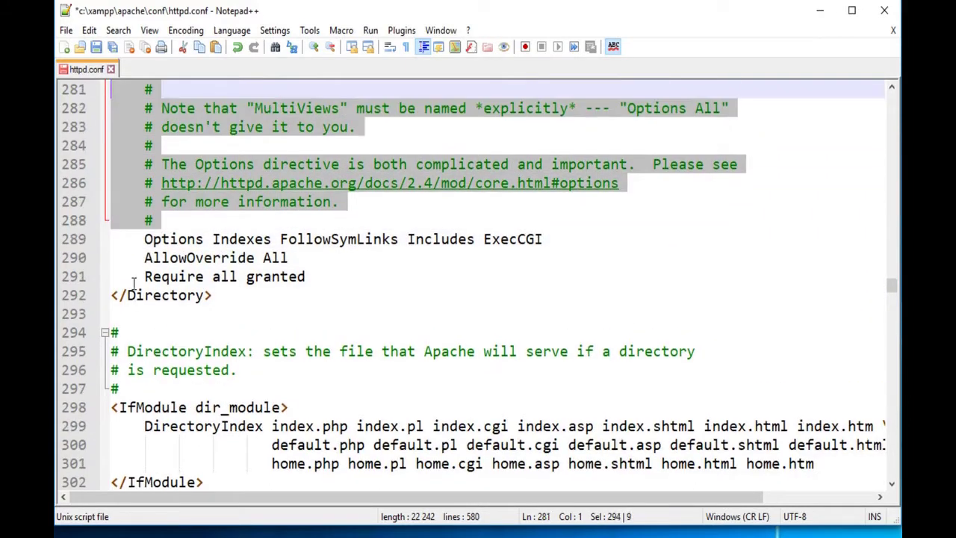
pyautogui.hotkey('shift', 'Down')
pyautogui.hotkey('shift', 'Down')
pyautogui.hotkey('shift', 'Down')
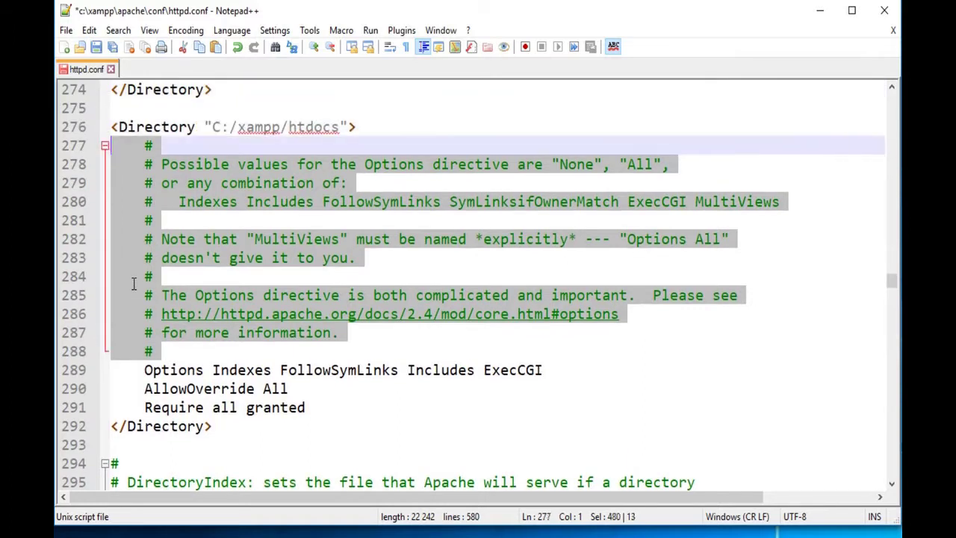
pyautogui.hotkey('shift', 'Down')
pyautogui.hotkey('shift', 'Up')
pyautogui.press('Delete')
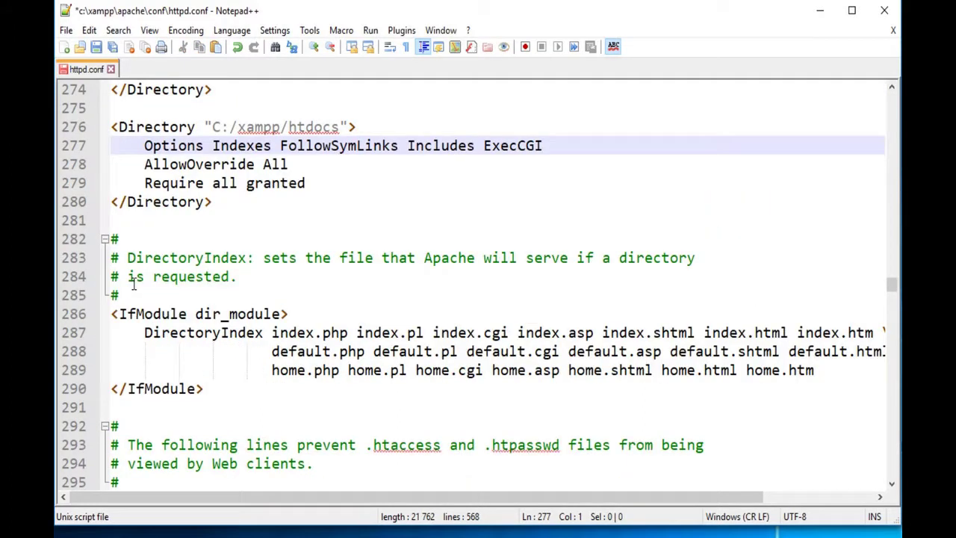
# Change the duplicated Directory block's path to C:/webbroot and save httpd.conf.
pyautogui.press('Up')
pyautogui.press('End')
pyautogui.press('Left')
pyautogui.press('Left')
pyautogui.press('BackSpace')
pyautogui.press('BackSpace')
pyautogui.press('BackSpace')
pyautogui.press('BackSpace')
pyautogui.press('BackSpace')
pyautogui.press('BackSpace')
pyautogui.press('BackSpace')
pyautogui.press('BackSpace')
pyautogui.press('BackSpace')
pyautogui.press('BackSpace')
pyautogui.press('BackSpace')
pyautogui.press('BackSpace')
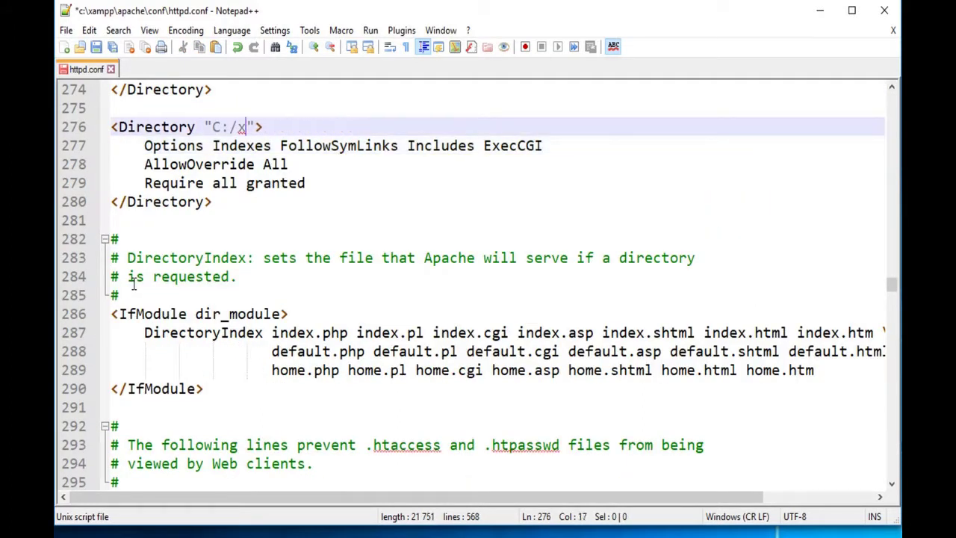
pyautogui.write('webbroot')
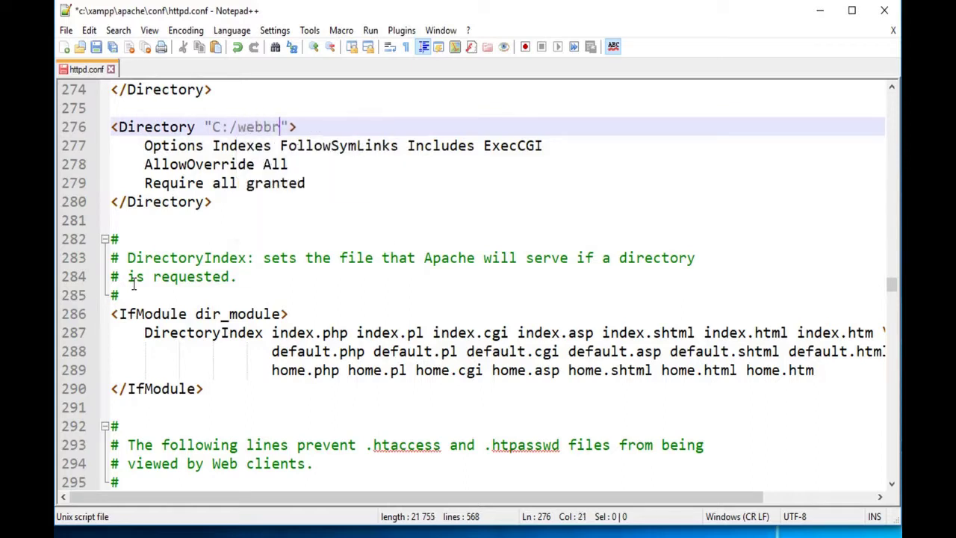
pyautogui.press('Down')
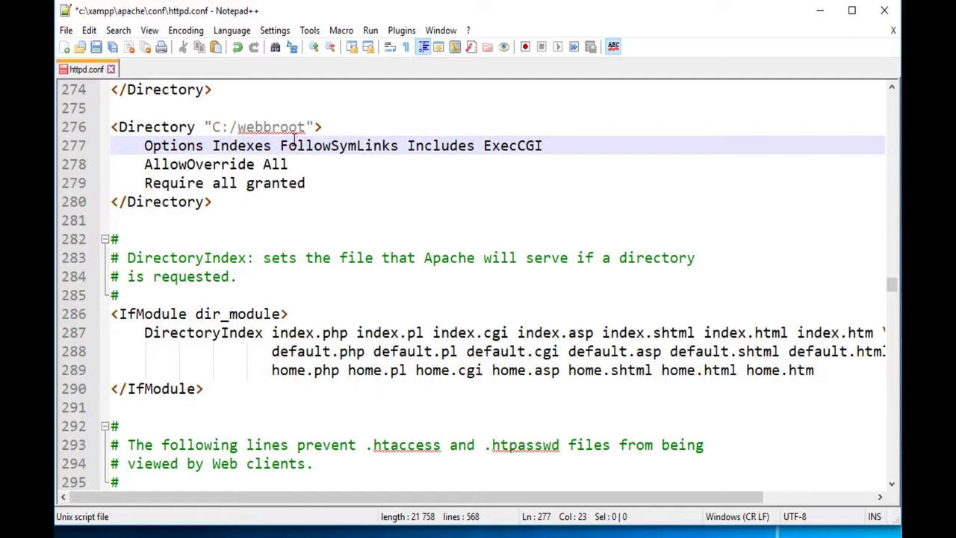
pyautogui.hotkey('ctrl', 's')
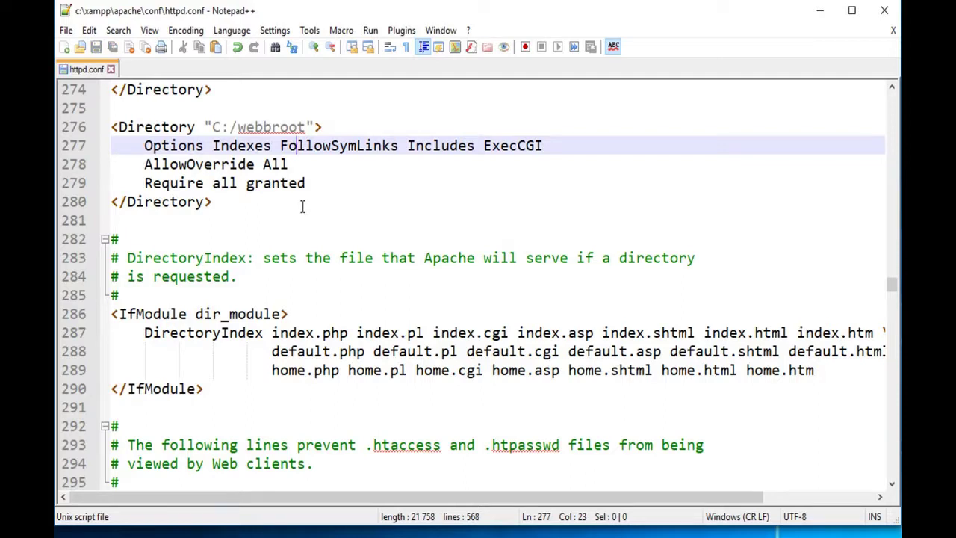
pyautogui.scroll(1, 357, 282)
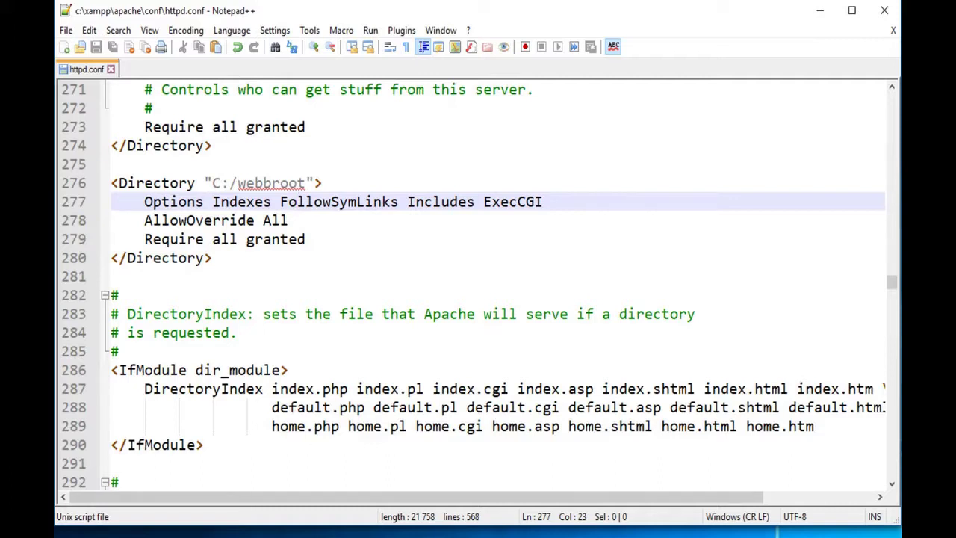
# Switch to the XAMPP Control Panel, browse to Apache's folder and go into its conf\extra subfolder.
pyautogui.hotkey('alt', 'Tab')
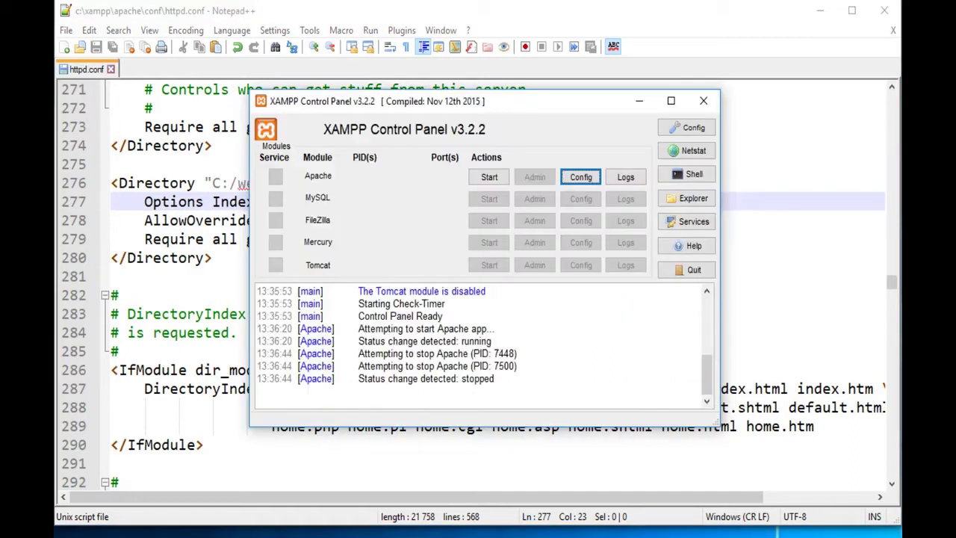
pyautogui.click(596, 179)
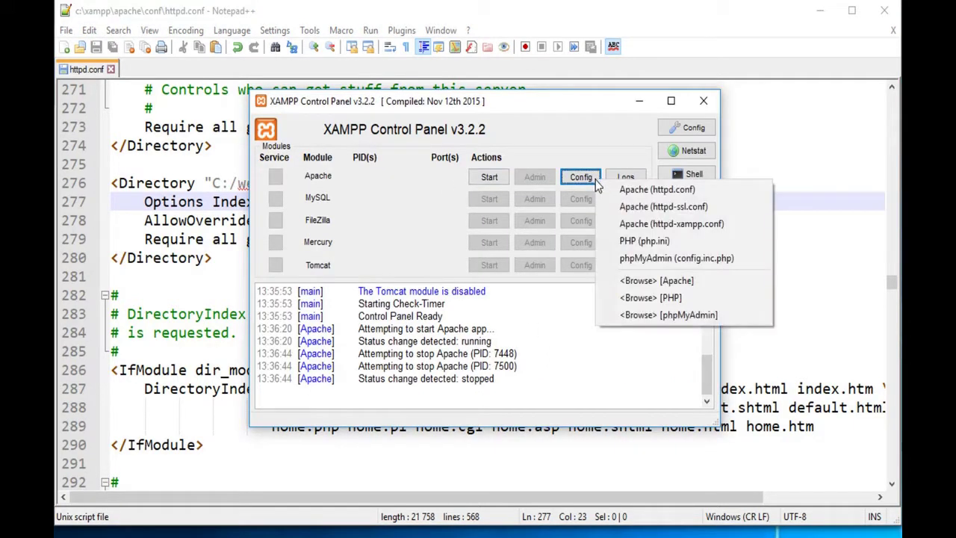
pyautogui.click(687, 282)
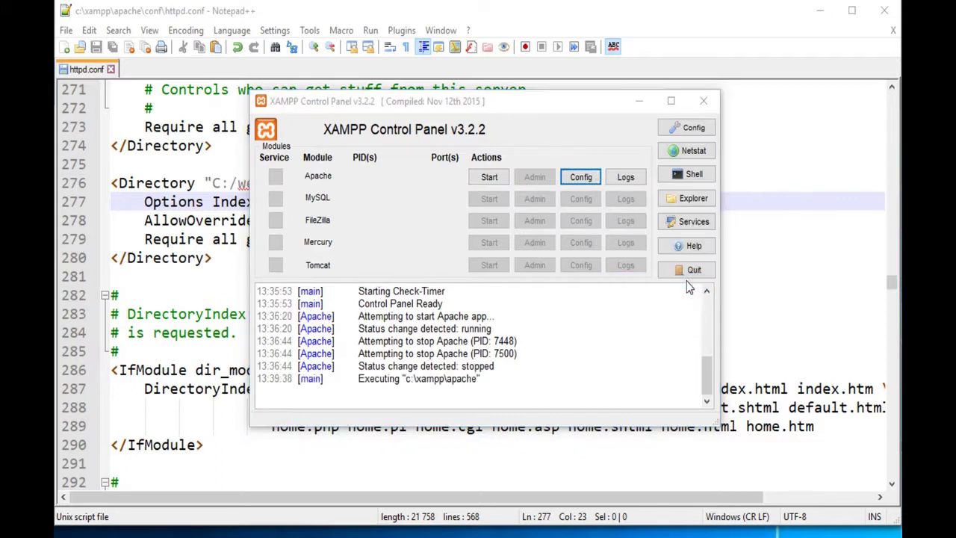
pyautogui.moveTo(451, 31); pyautogui.dragTo(429, 26)
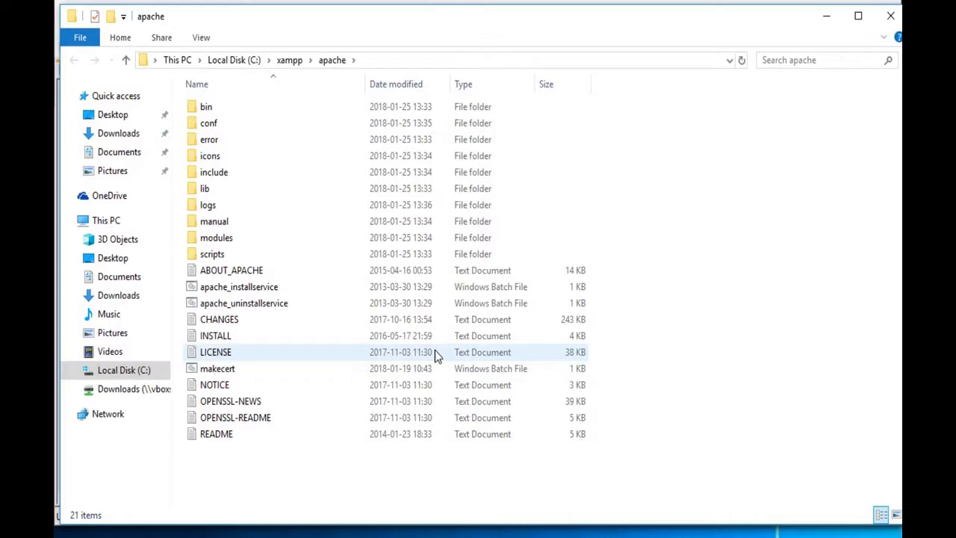
pyautogui.click(219, 124)
pyautogui.doubleClick(224, 125)
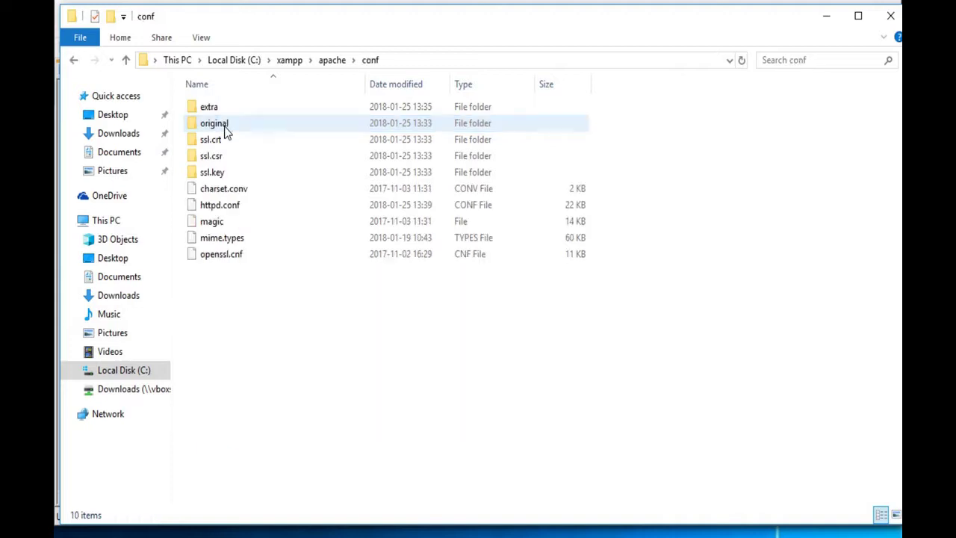
pyautogui.click(209, 109)
pyautogui.doubleClick(210, 109)
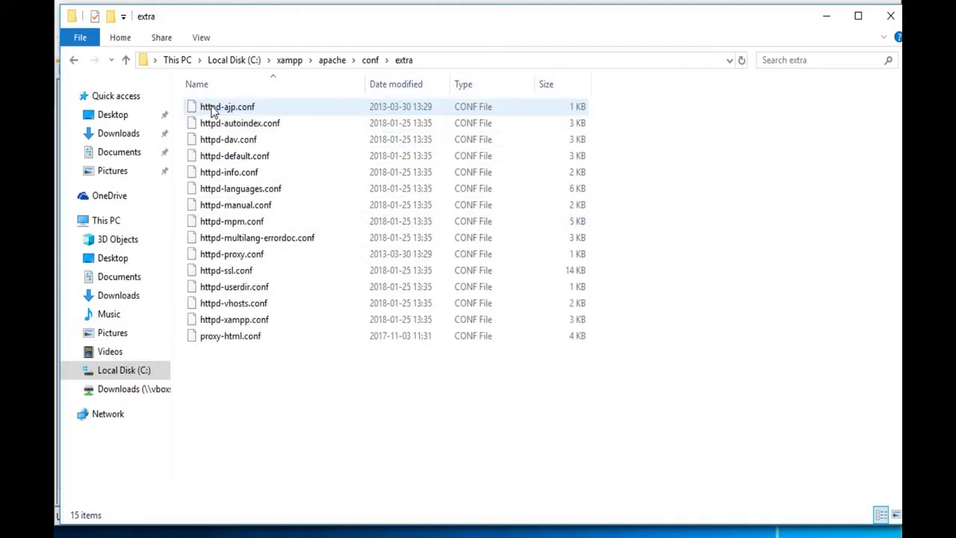
# Open httpd-vhosts.conf in Notepad++ and set its syntax highlighting to Unix script file.
pyautogui.click(260, 306)
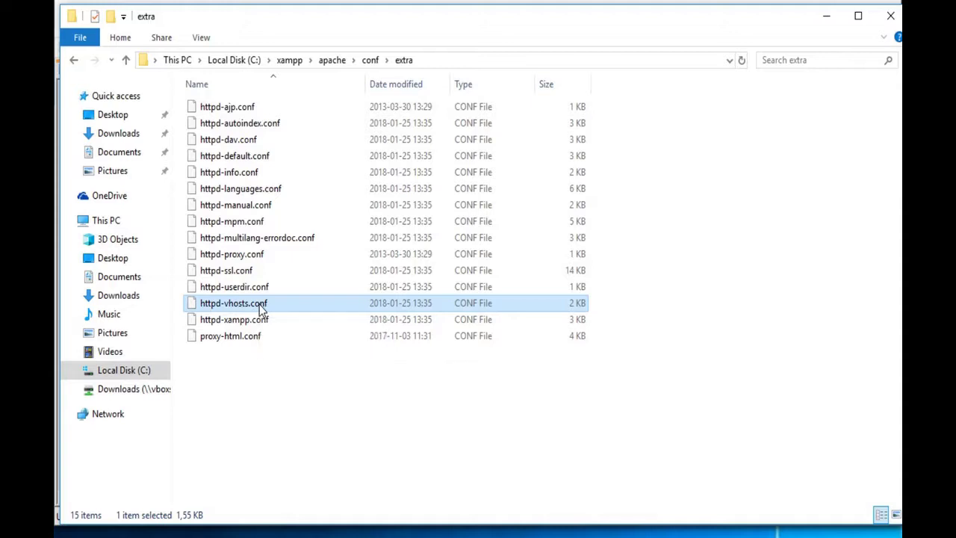
pyautogui.rightClick(260, 305)
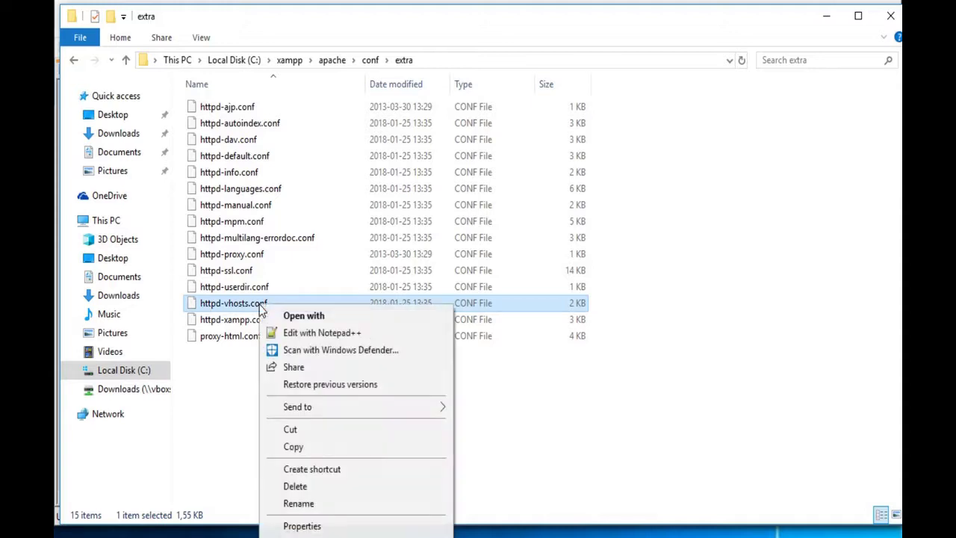
pyautogui.click(344, 335)
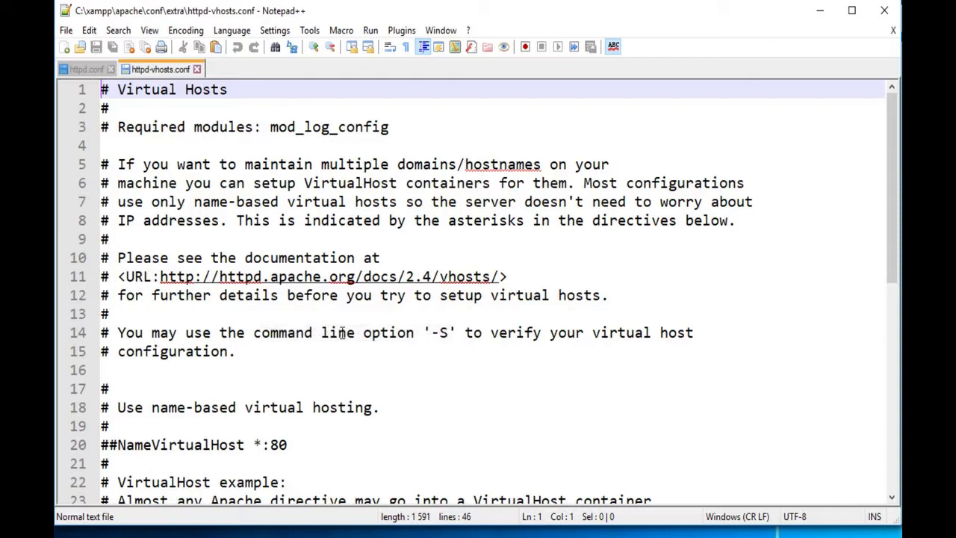
pyautogui.click(232, 30)
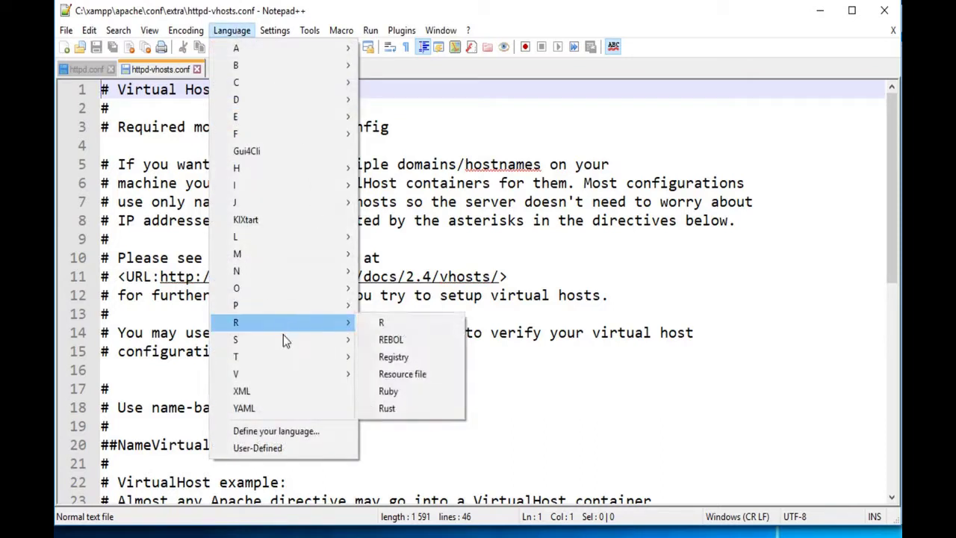
pyautogui.click(412, 337)
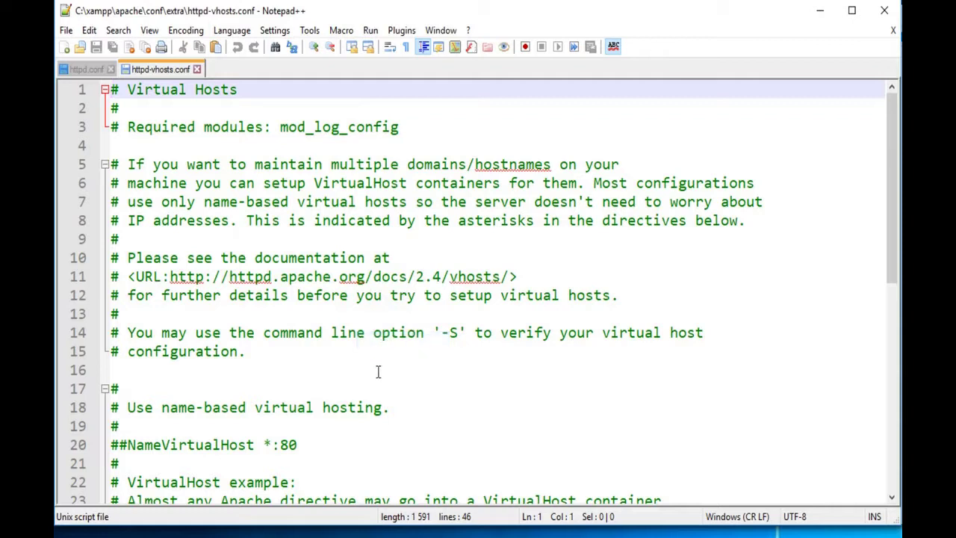
# Uncomment every line of the second VirtualHost *:80 example block by removing the leading ## marks.
pyautogui.scroll(-8, 386, 343)
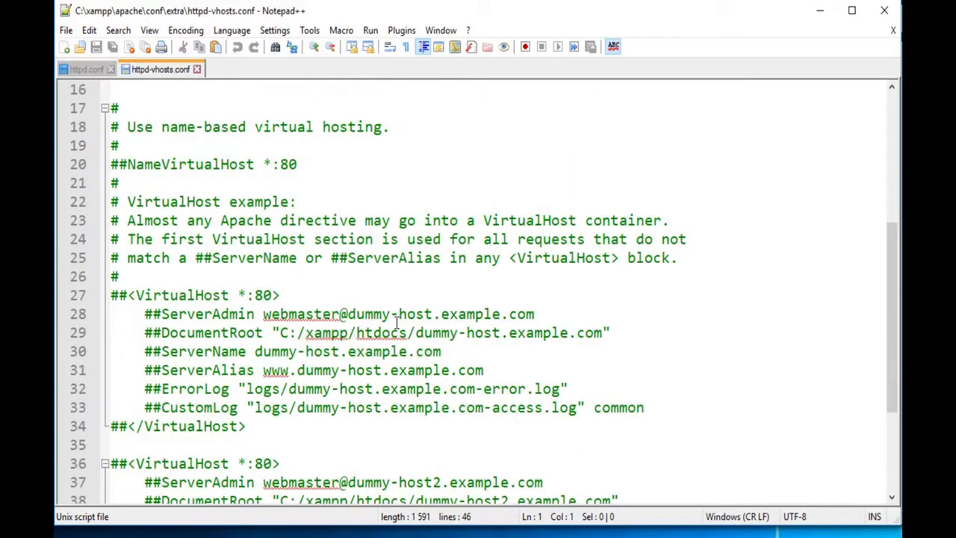
pyautogui.scroll(1, 400, 318)
pyautogui.scroll(-1, 400, 317)
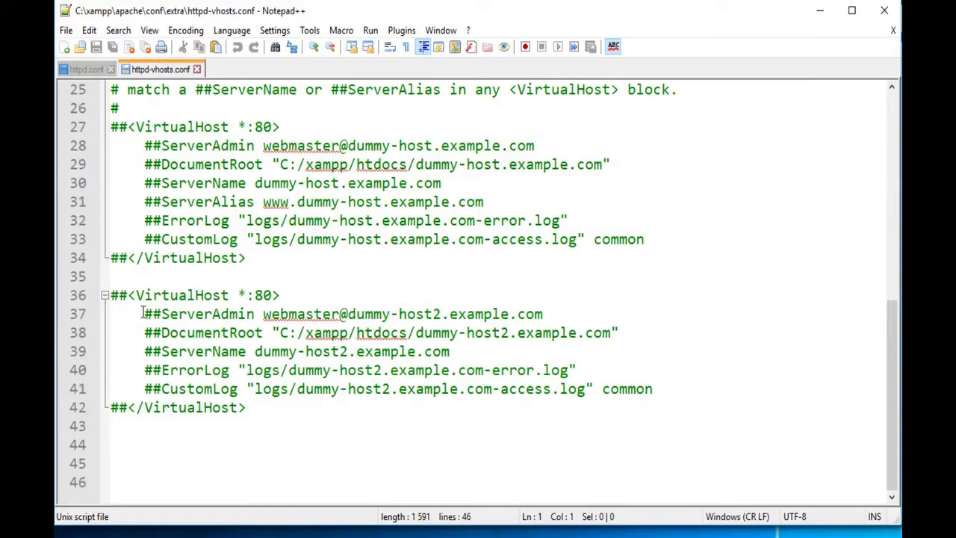
pyautogui.click(112, 295)
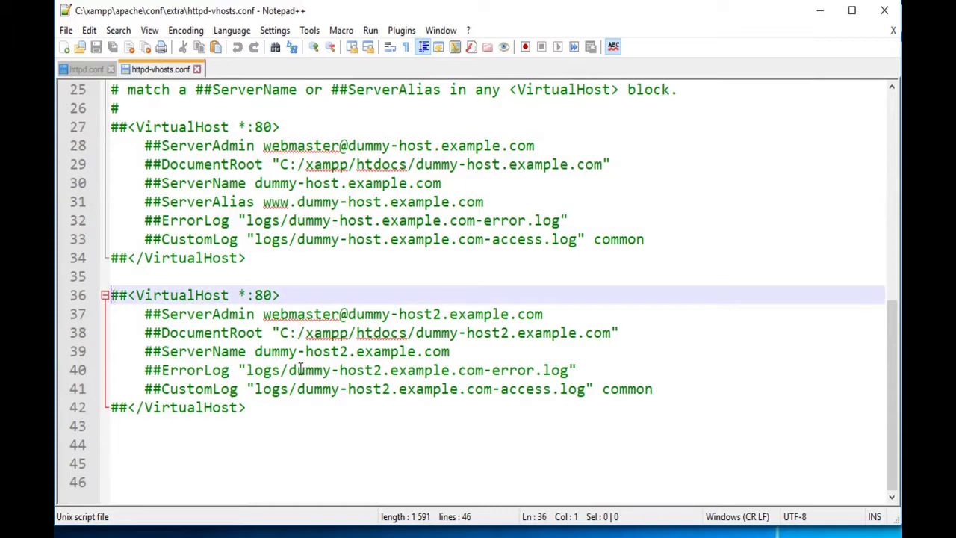
pyautogui.press('Delete')
pyautogui.press('Delete')
pyautogui.press('Down')
pyautogui.press('Right')
pyautogui.press('Right')
pyautogui.press('Right')
pyautogui.press('Right')
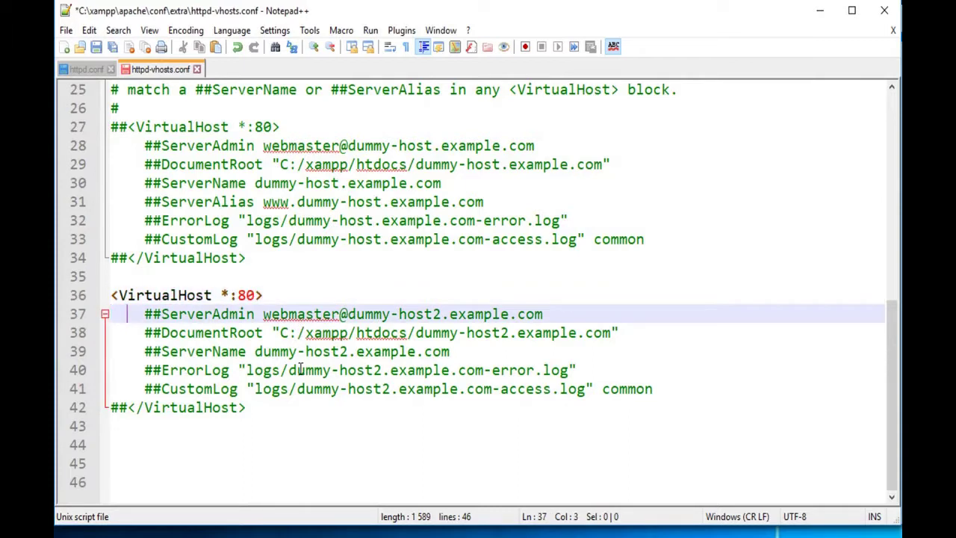
pyautogui.press('Delete')
pyautogui.press('Delete')
pyautogui.press('Down')
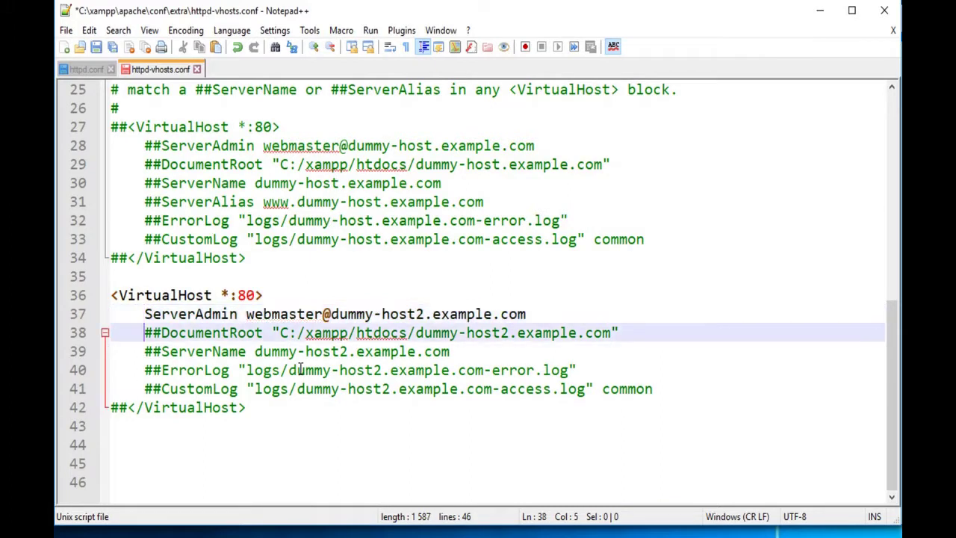
pyautogui.press('Delete')
pyautogui.press('Delete')
pyautogui.press('Down')
pyautogui.press('Delete')
pyautogui.press('Delete')
pyautogui.press('Down')
pyautogui.press('Delete')
pyautogui.press('Delete')
pyautogui.press('Down')
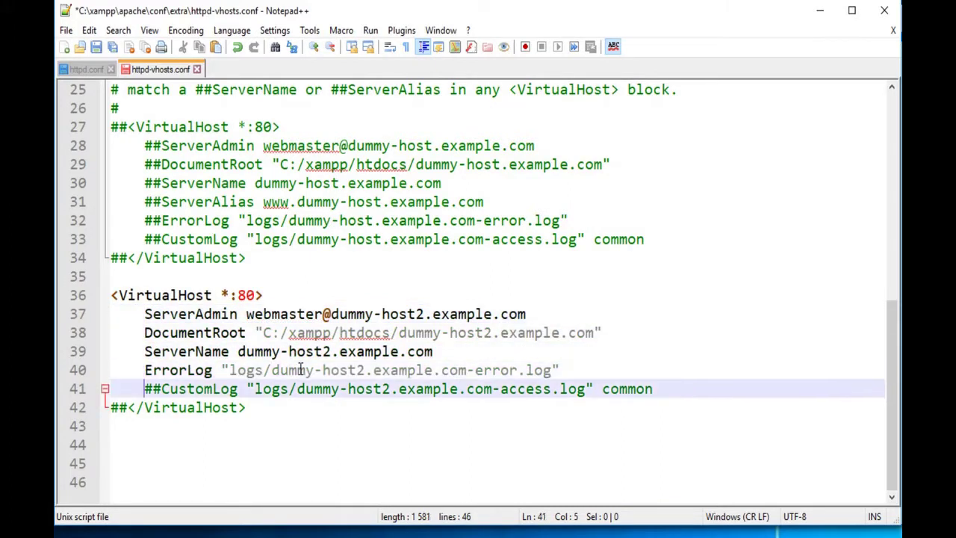
pyautogui.press('Delete')
pyautogui.press('Delete')
pyautogui.press('Down')
pyautogui.press('Home')
pyautogui.press('Delete')
pyautogui.press('Delete')
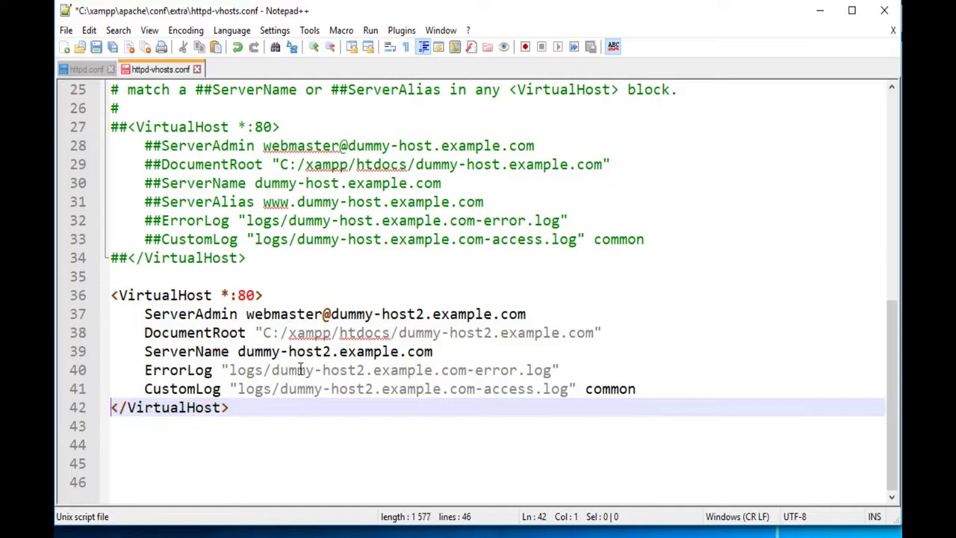
# Move the ServerName line directly below the uncommented VirtualHost opening tag and set its value to localhost.
pyautogui.press('Up')
pyautogui.press('Up')
pyautogui.press('Up')
pyautogui.press('Up')
pyautogui.press('Up')
pyautogui.press('Up')
pyautogui.press('Down')
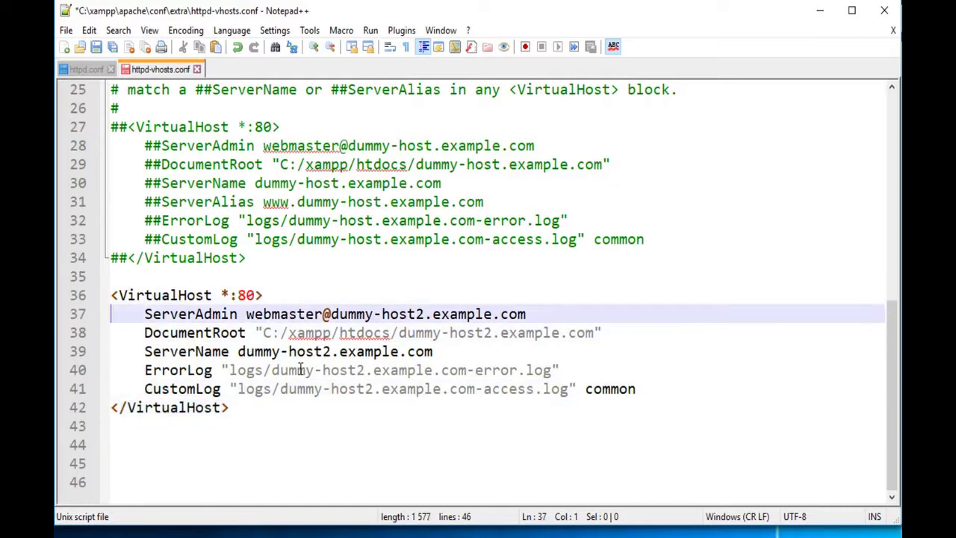
pyautogui.press('Down')
pyautogui.press('Down')
pyautogui.hotkey('shift', 'Down')
pyautogui.hotkey('ctrl', 'c')
pyautogui.press('Delete')
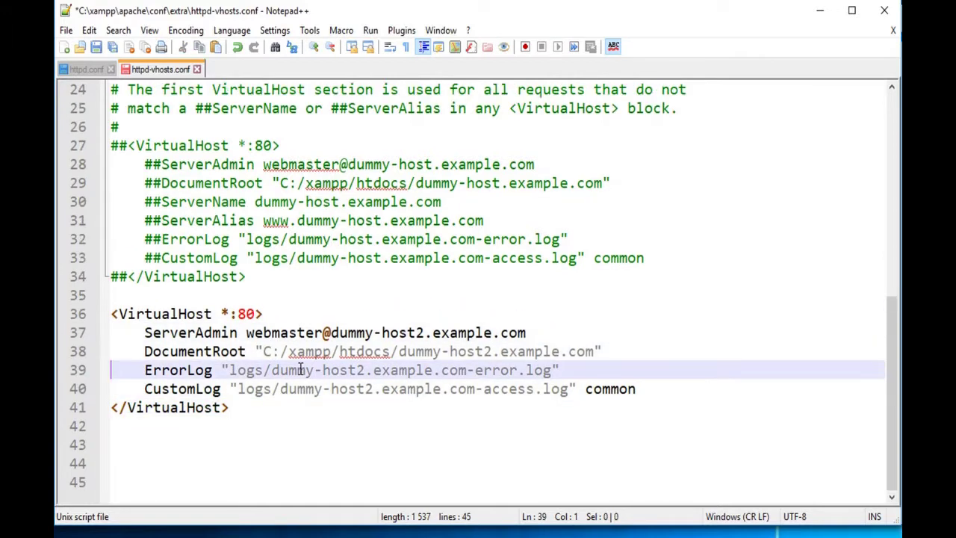
pyautogui.press('Up')
pyautogui.press('Up')
pyautogui.hotkey('ctrl', 'v')
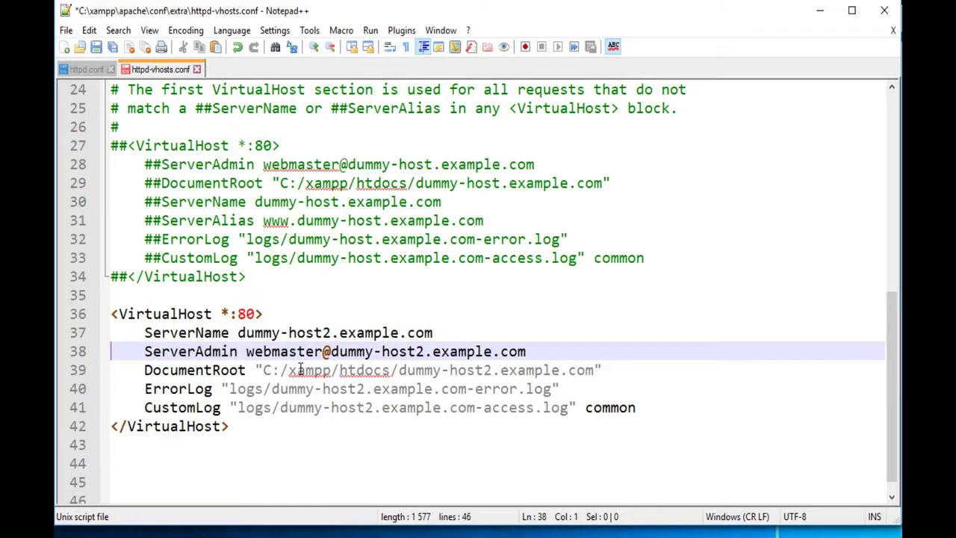
pyautogui.moveTo(238, 333); pyautogui.dragTo(440, 331)
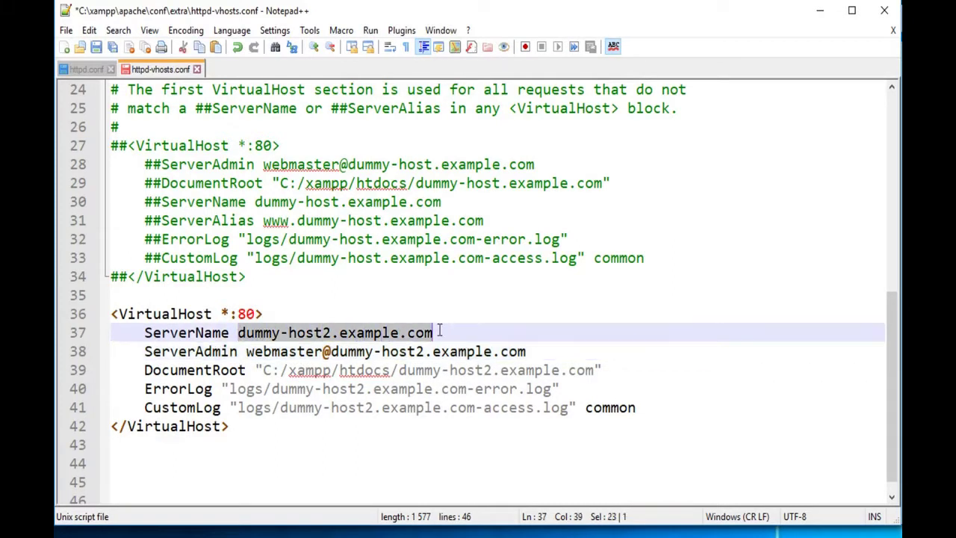
pyautogui.write('localhost')
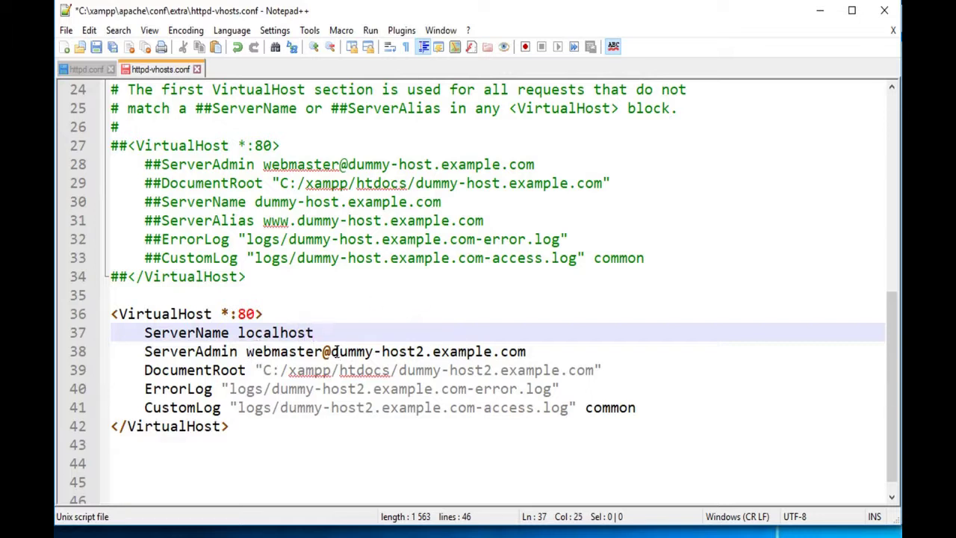
# Replace the domain in the uncommented block's ServerAdmin address with localhost and set its DocumentRoot to "C:/webbroot".
pyautogui.moveTo(332, 351); pyautogui.dragTo(527, 351)
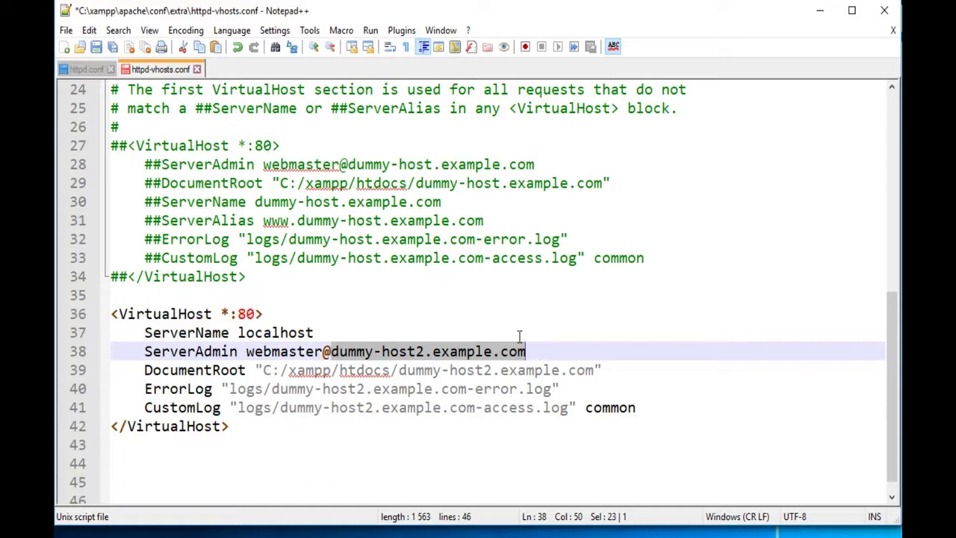
pyautogui.write('localhost')
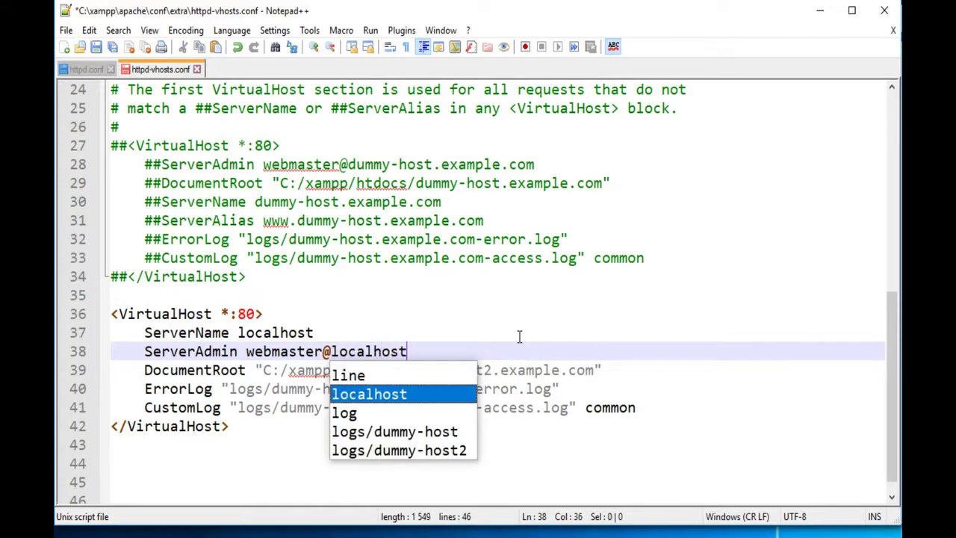
pyautogui.press('Escape')
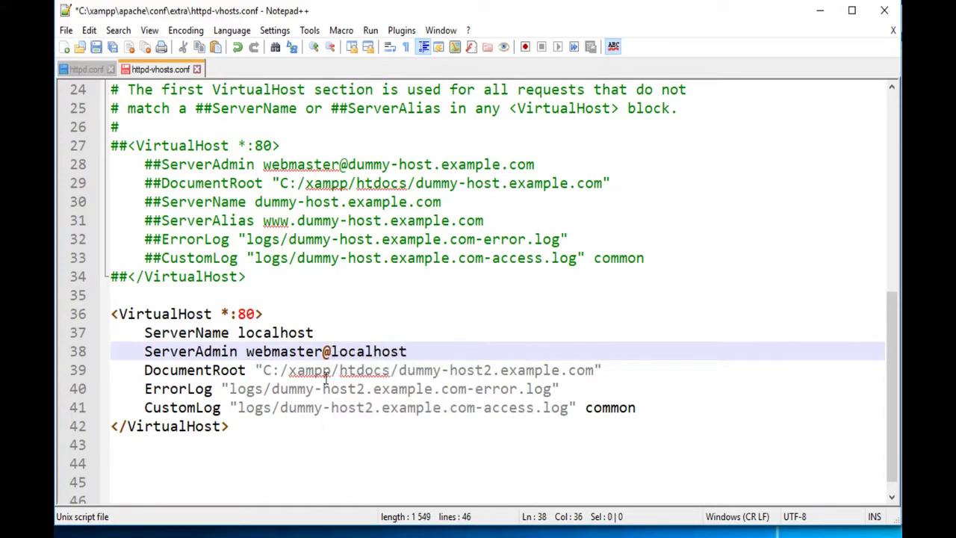
pyautogui.moveTo(288, 370); pyautogui.dragTo(591, 370)
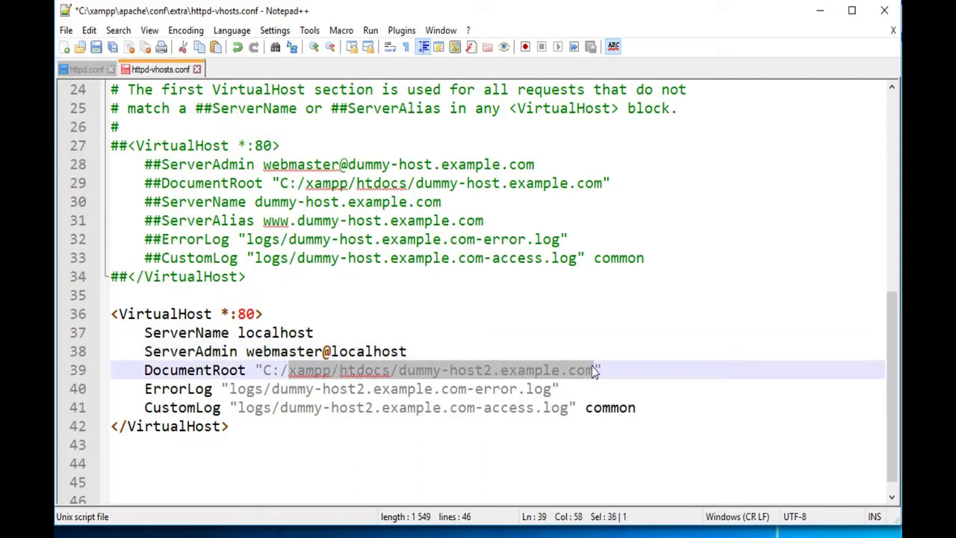
pyautogui.write('webbro')
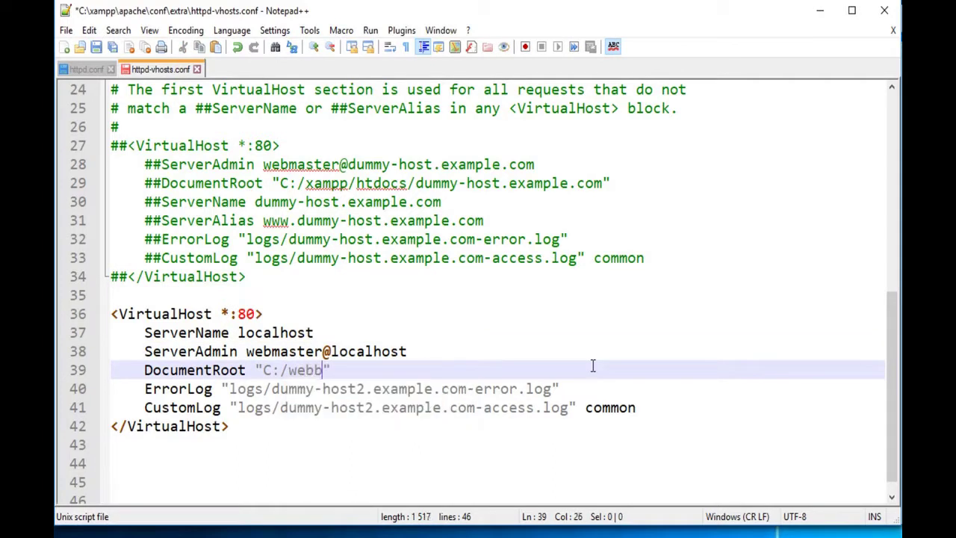
pyautogui.write('ot')
# Change the ErrorLog path in the localhost virtual host to "logs/local-error.log".
pyautogui.press('Down')
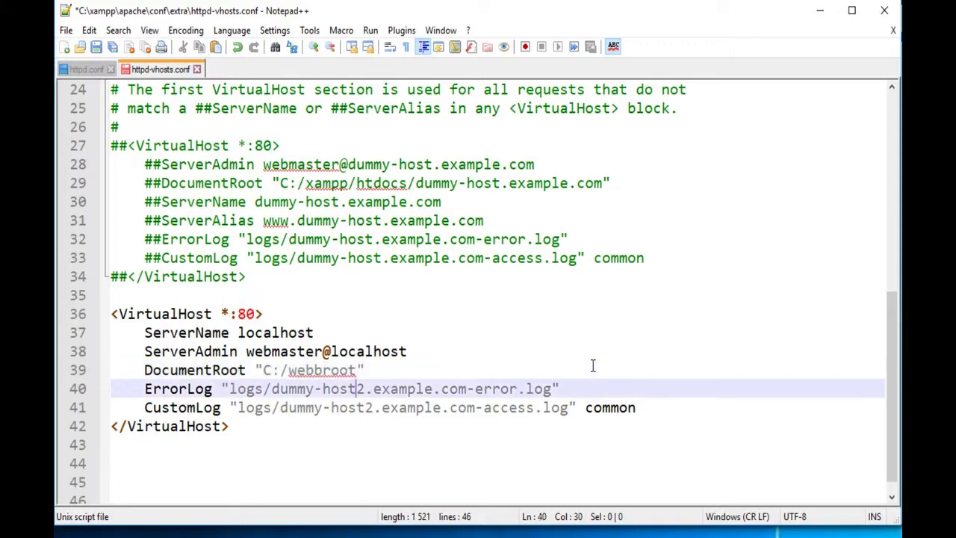
pyautogui.press('Left')
pyautogui.press('Left')
pyautogui.press('Left')
pyautogui.press('Left')
pyautogui.press('Left')
pyautogui.press('Left')
pyautogui.press('Left')
pyautogui.press('Left')
pyautogui.press('Left')
pyautogui.hotkey('shift', 'End')
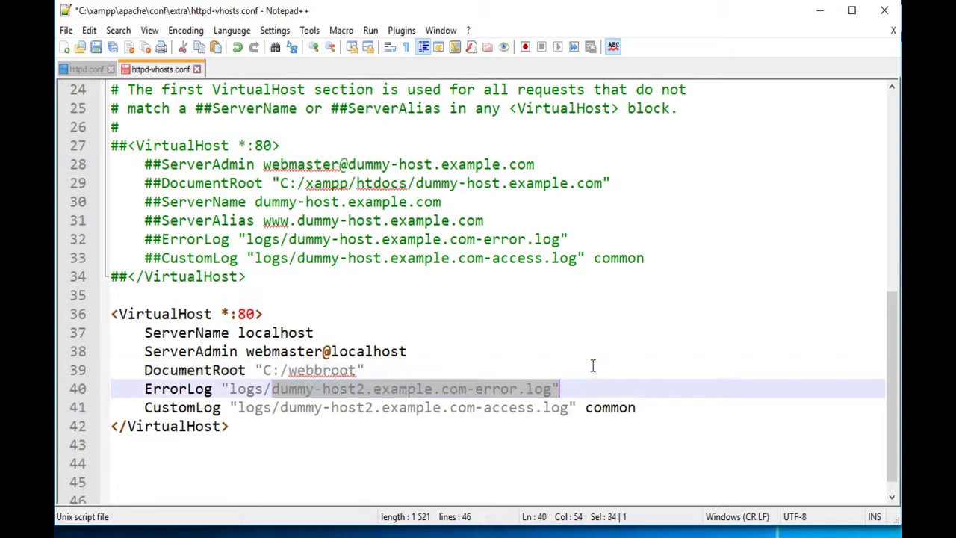
pyautogui.hotkey('shift', 'Left')
pyautogui.hotkey('shift', 'Left')
pyautogui.hotkey('shift', 'Left')
pyautogui.hotkey('shift', 'Left')
pyautogui.hotkey('shift', 'Left')
pyautogui.hotkey('shift', 'Left')
pyautogui.hotkey('shift', 'Left')
pyautogui.hotkey('shift', 'Left')
pyautogui.hotkey('shift', 'Left')
pyautogui.hotkey('shift', 'Left')
pyautogui.hotkey('shift', 'Left')
pyautogui.write('local')
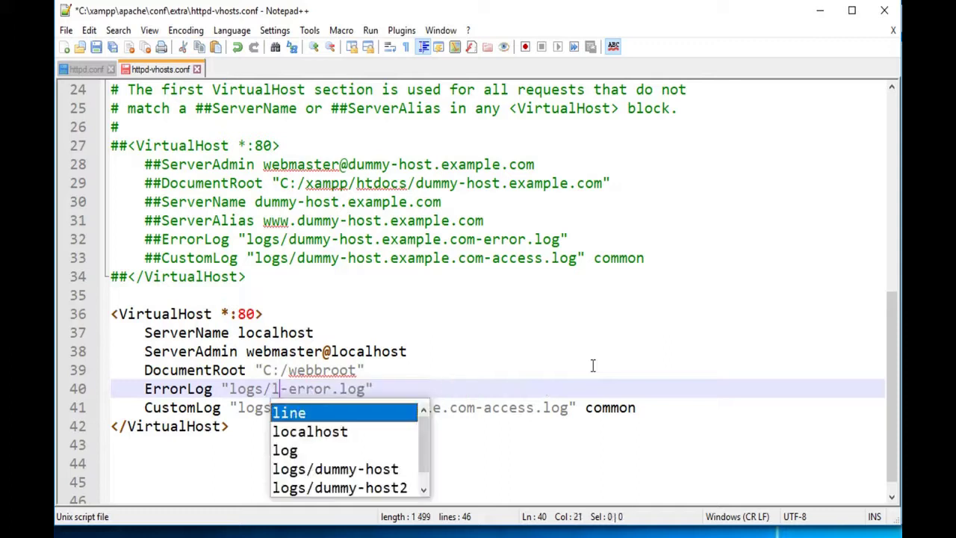
pyautogui.press('Escape')
pyautogui.press('Down')
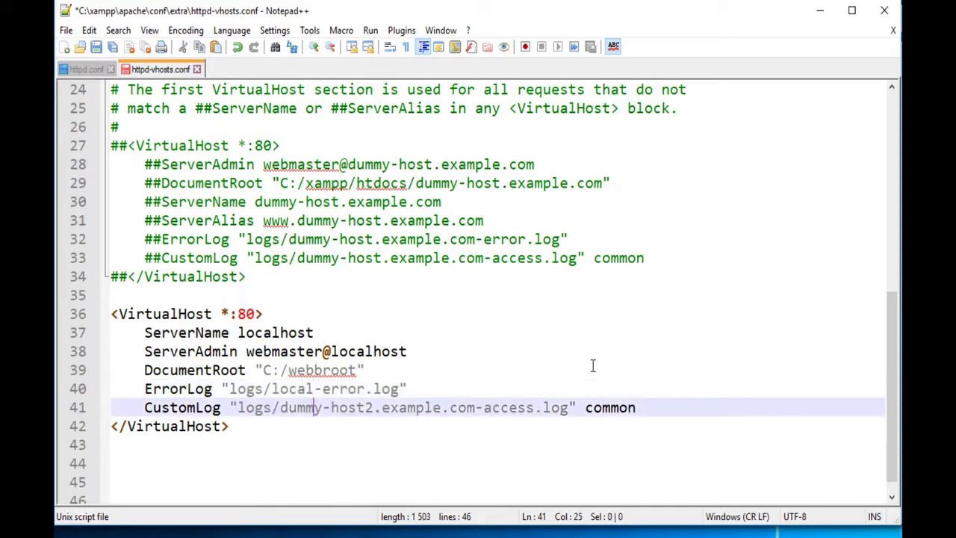
pyautogui.press('Down')
pyautogui.press('Left')
pyautogui.press('Up')
pyautogui.press('Right')
pyautogui.press('Right')
pyautogui.press('Right')
pyautogui.press('Right')
pyautogui.press('Right')
pyautogui.press('Right')
pyautogui.press('Right')
pyautogui.press('Right')
pyautogui.press('BackSpace')
pyautogui.press('Delete')
pyautogui.press('Delete')
pyautogui.press('Delete')
pyautogui.press('Delete')
pyautogui.press('Delete')
pyautogui.press('Delete')
pyautogui.press('Delete')
pyautogui.press('Delete')
pyautogui.press('Delete')
pyautogui.press('Delete')
pyautogui.press('Delete')
pyautogui.press('Delete')
pyautogui.press('Delete')
pyautogui.press('Delete')
pyautogui.press('Delete')
pyautogui.press('Delete')
pyautogui.press('Delete')
pyautogui.press('Delete')
pyautogui.press('Delete')
pyautogui.press('Delete')
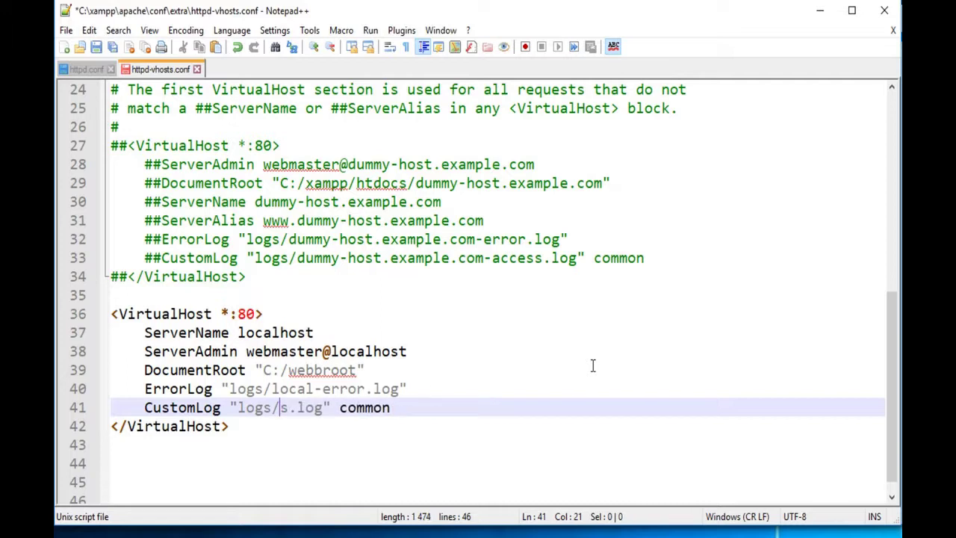
pyautogui.hotkey('ctrl', 'z')
# Change the CustomLog path in the localhost virtual host to "logs/local-access.log" and save httpd-vhosts.conf.
pyautogui.press('Left')
pyautogui.press('Left')
pyautogui.press('Left')
pyautogui.press('Left')
pyautogui.press('Left')
pyautogui.press('Left')
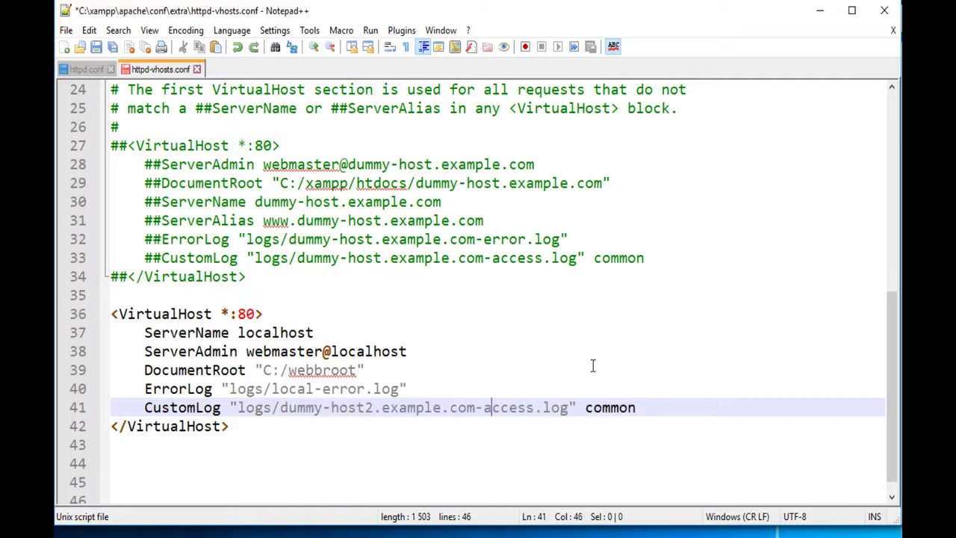
pyautogui.press('BackSpace')
pyautogui.press('BackSpace')
pyautogui.press('BackSpace')
pyautogui.press('BackSpace')
pyautogui.press('BackSpace')
pyautogui.press('BackSpace')
pyautogui.press('BackSpace')
pyautogui.press('BackSpace')
pyautogui.press('BackSpace')
pyautogui.press('BackSpace')
pyautogui.press('BackSpace')
pyautogui.press('BackSpace')
pyautogui.press('BackSpace')
pyautogui.press('BackSpace')
pyautogui.press('BackSpace')
pyautogui.press('BackSpace')
pyautogui.press('BackSpace')
pyautogui.press('BackSpace')
pyautogui.press('BackSpace')
pyautogui.press('BackSpace')
pyautogui.press('BackSpace')
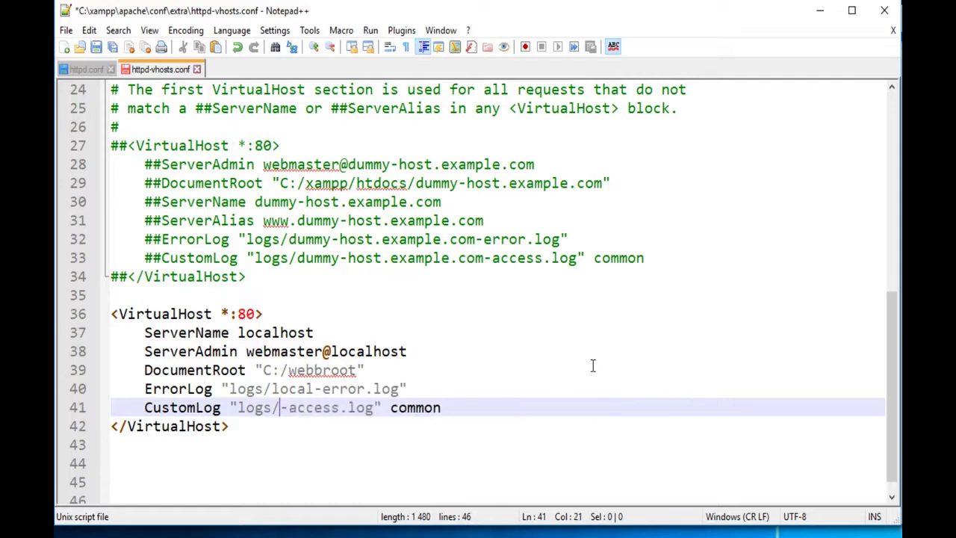
pyautogui.write('local')
pyautogui.press('Escape')
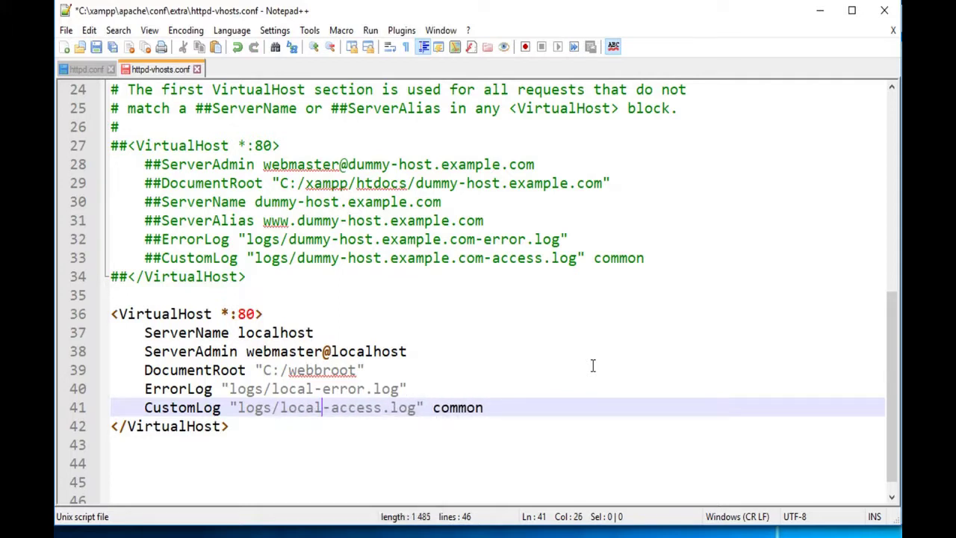
pyautogui.hotkey('ctrl', 's')
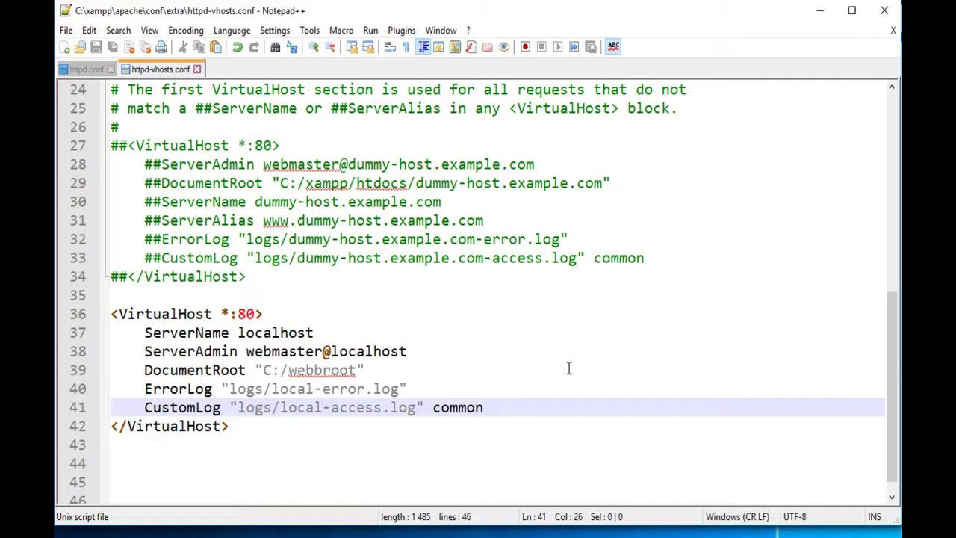
# Review the virtual host's ServerName, plus the webbroot Directory block and the DocumentRoot section in httpd.conf.
pyautogui.click(373, 408)
pyautogui.doubleClick(283, 333)
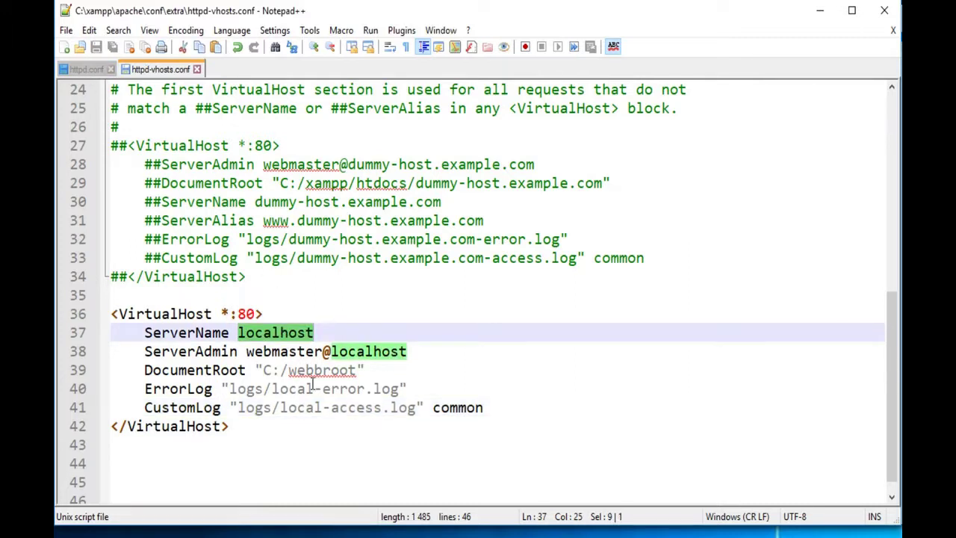
pyautogui.click(79, 70)
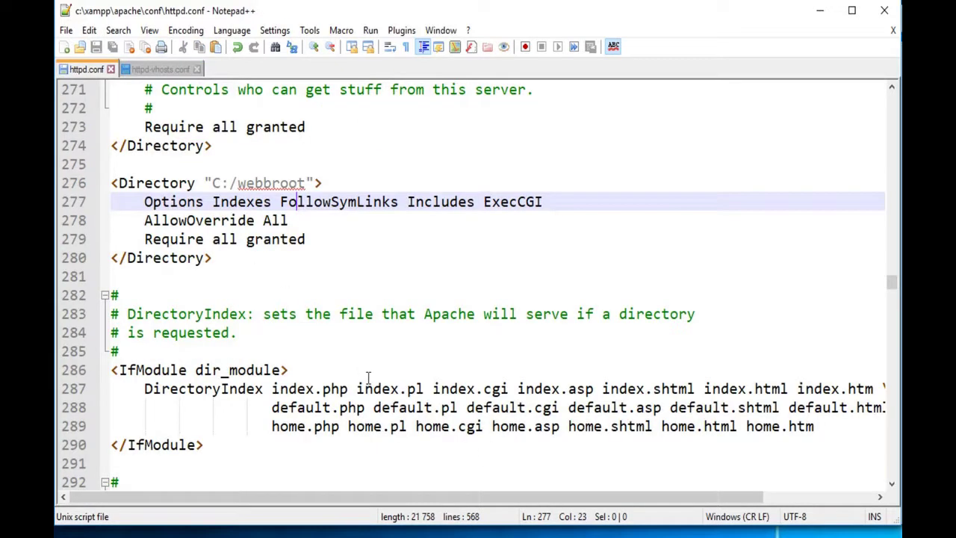
pyautogui.scroll(2, 368, 375)
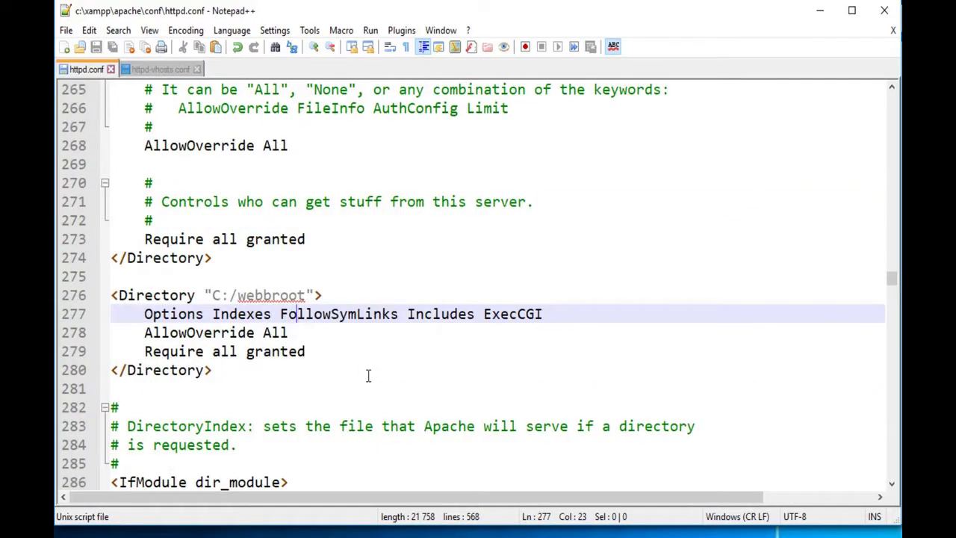
pyautogui.scroll(8, 368, 375)
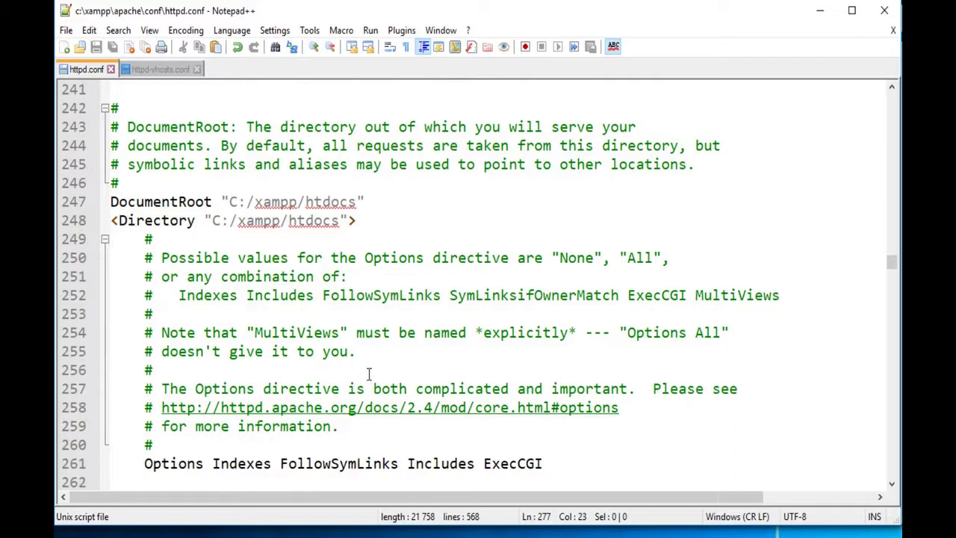
pyautogui.click(368, 374)
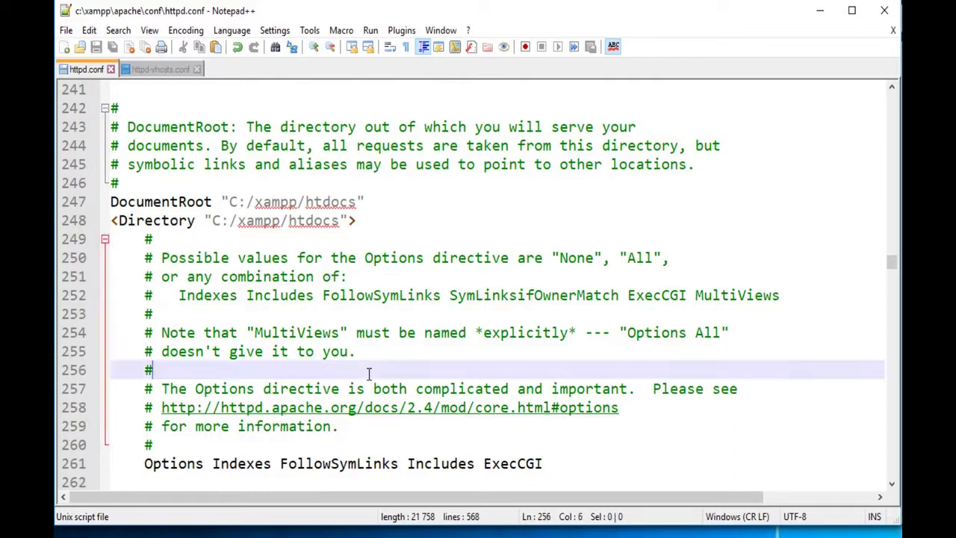
# Switch to the XAMPP Control Panel and start the Apache module.
pyautogui.hotkey('alt', 'Tab')
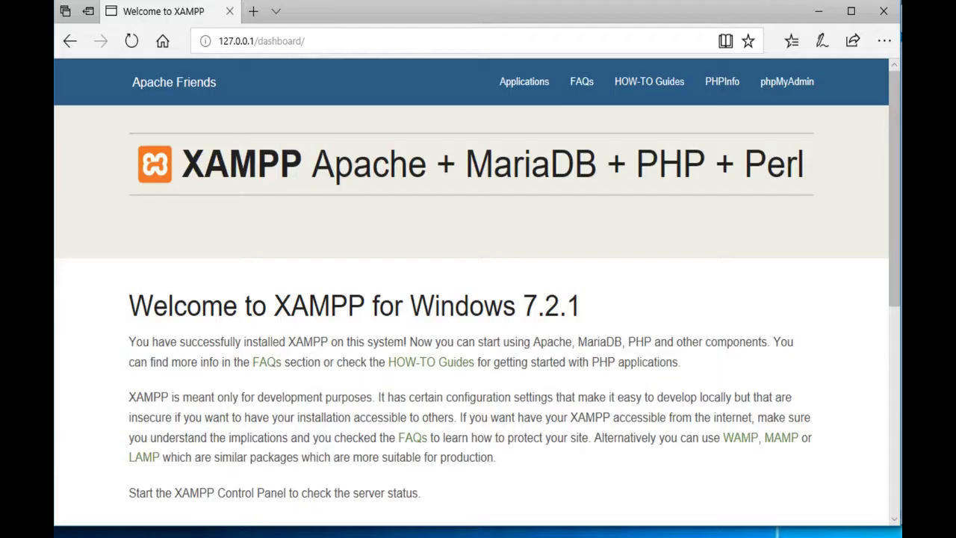
pyautogui.hotkey('alt', 'Tab')
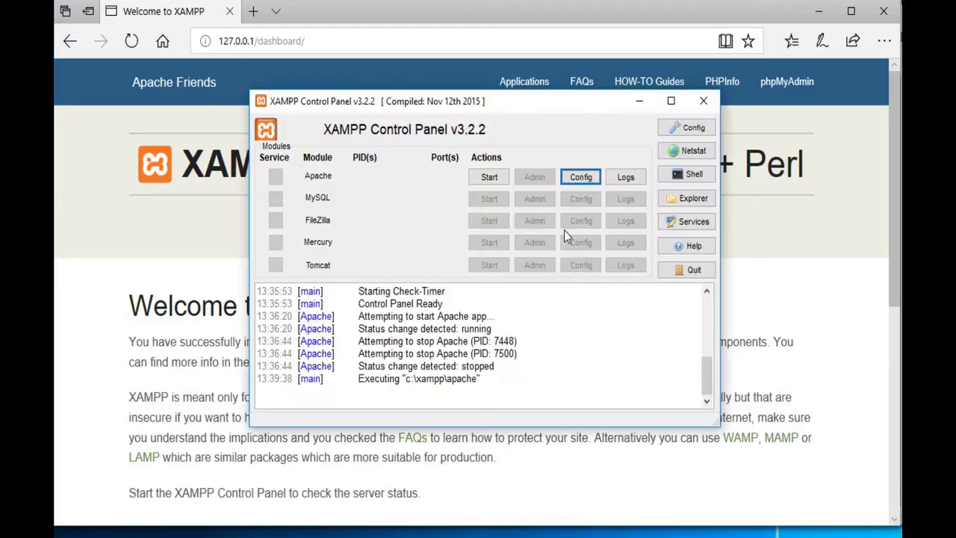
pyautogui.click(487, 178)
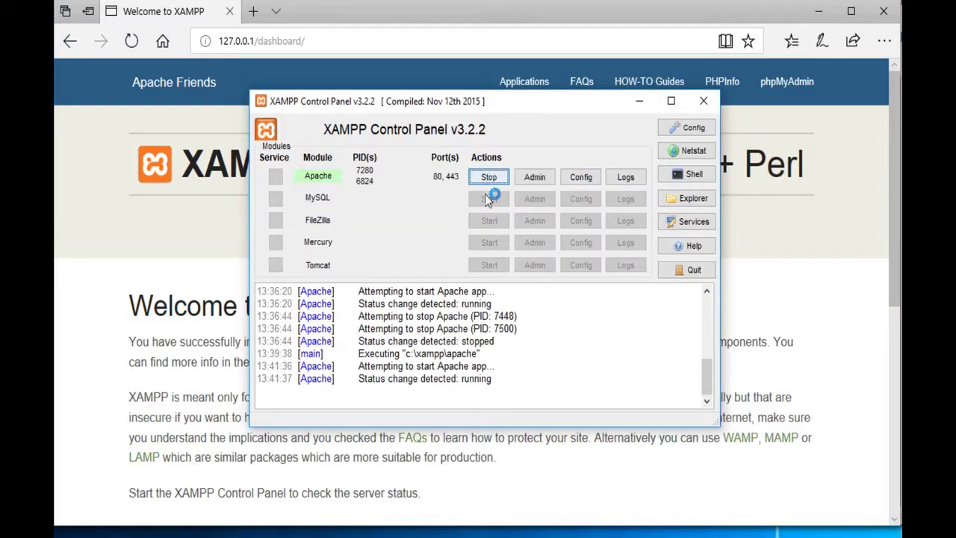
# Load localhost in the browser, then view test.html from the directory listing and return to the index.
pyautogui.click(104, 287)
pyautogui.moveTo(256, 40); pyautogui.dragTo(392, 41)
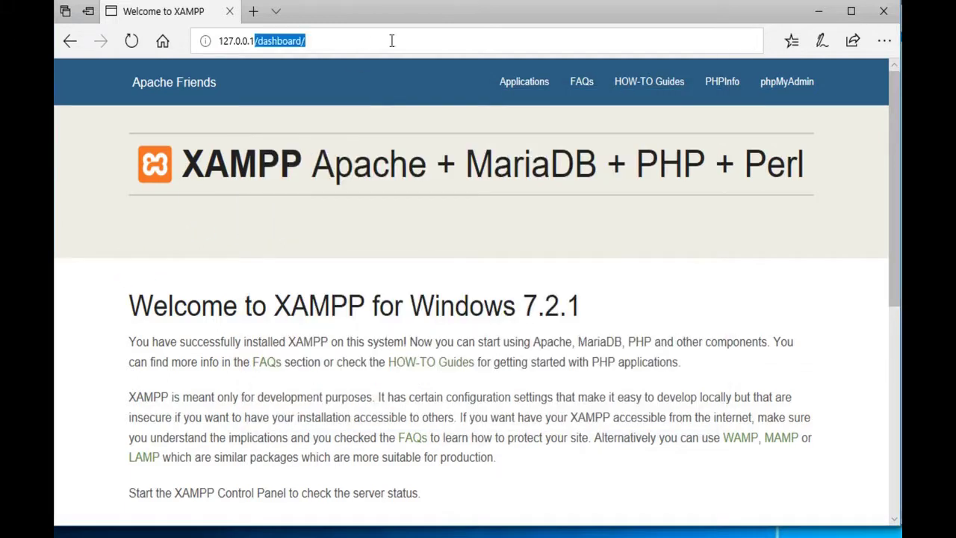
pyautogui.press('BackSpace')
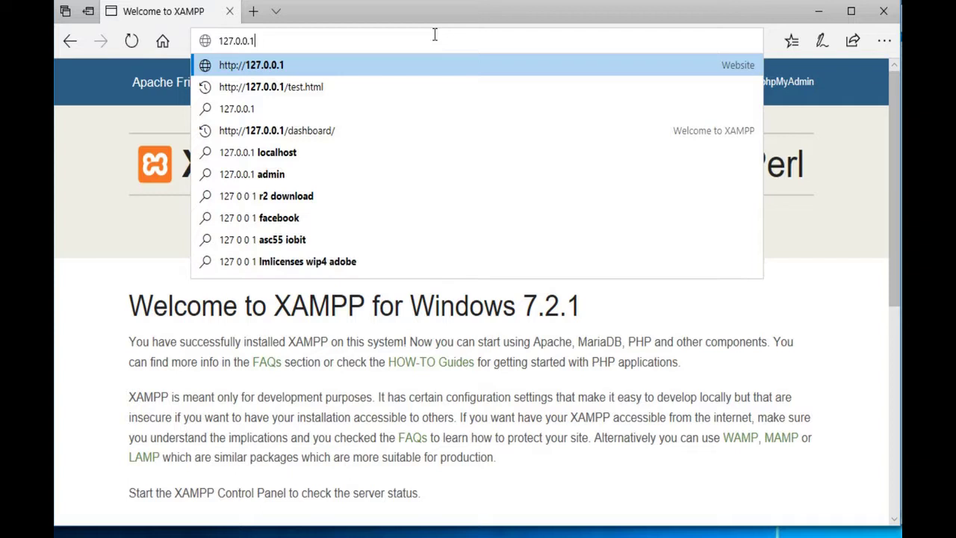
pyautogui.press('BackSpace')
pyautogui.press('BackSpace')
pyautogui.press('BackSpace')
pyautogui.press('BackSpace')
pyautogui.press('BackSpace')
pyautogui.press('BackSpace')
pyautogui.press('BackSpace')
pyautogui.press('BackSpace')
pyautogui.press('BackSpace')
pyautogui.write('lo')
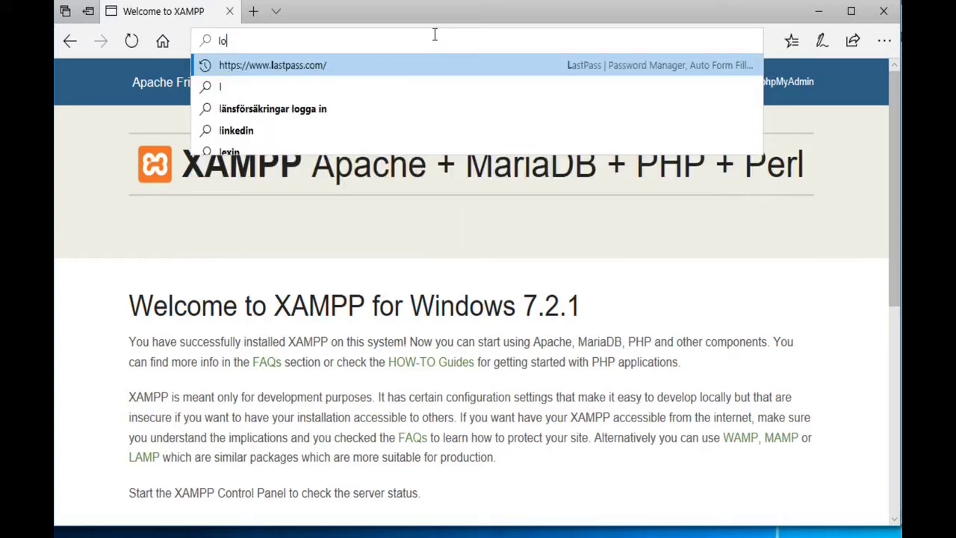
pyautogui.write('calhost')
pyautogui.press('Return')
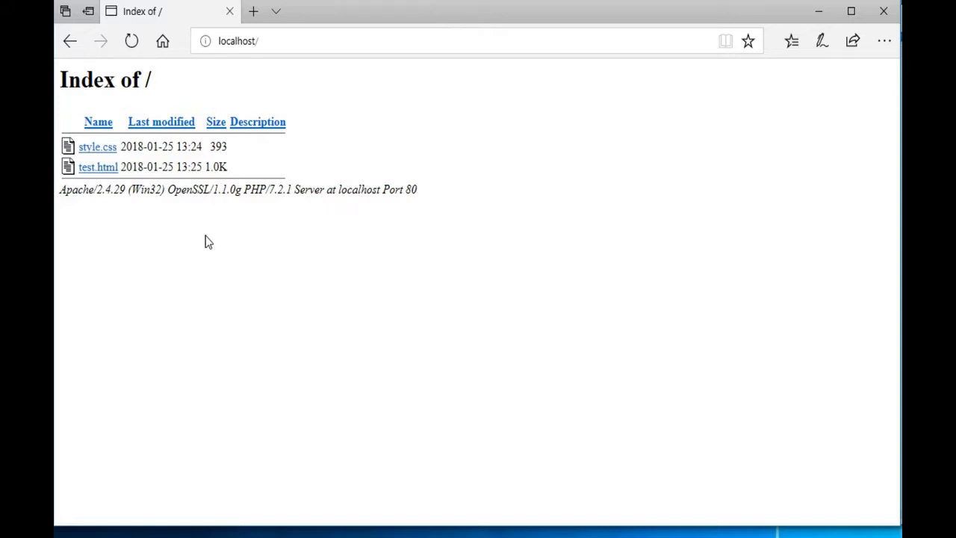
pyautogui.click(91, 168)
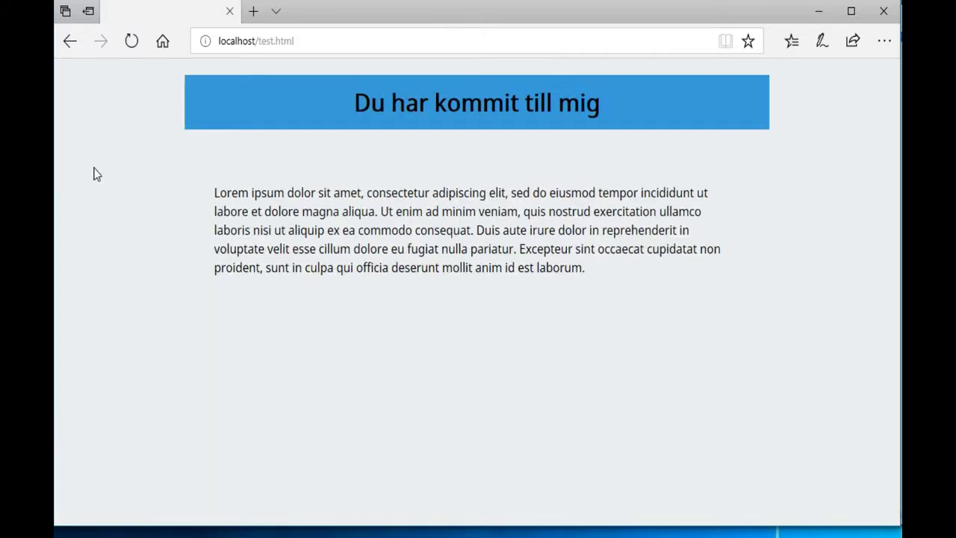
pyautogui.click(78, 46)
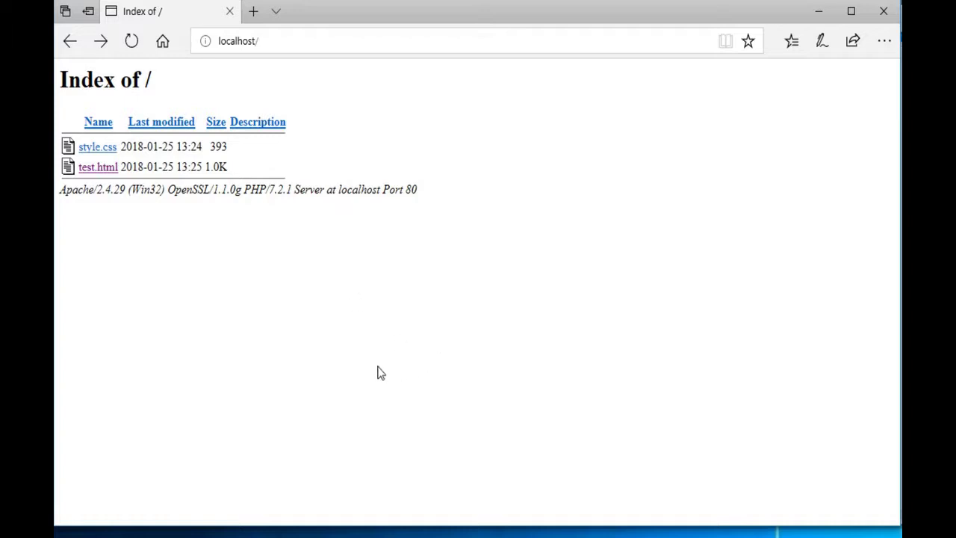
# Return to the XAMPP Control Panel and stop the Apache module.
pyautogui.hotkey('alt', 'Tab')
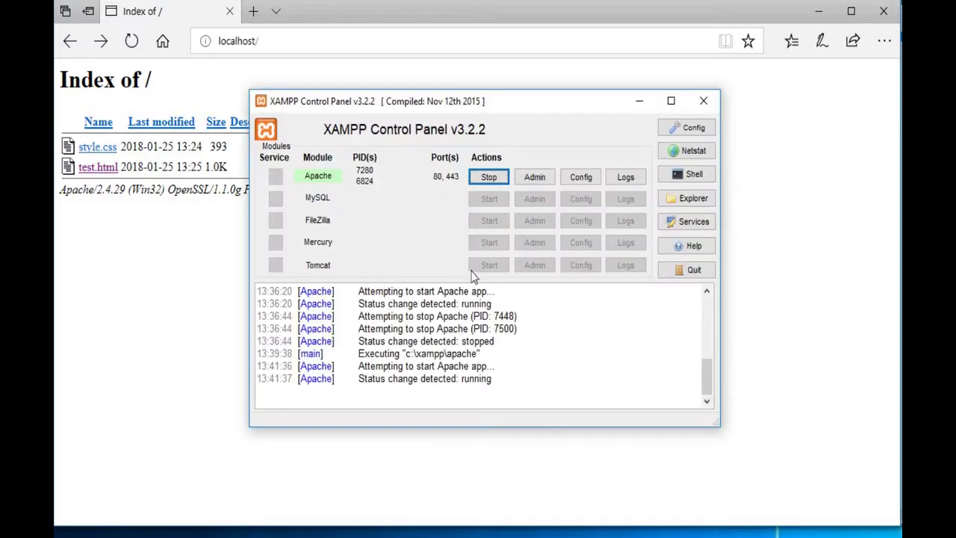
pyautogui.click(490, 178)
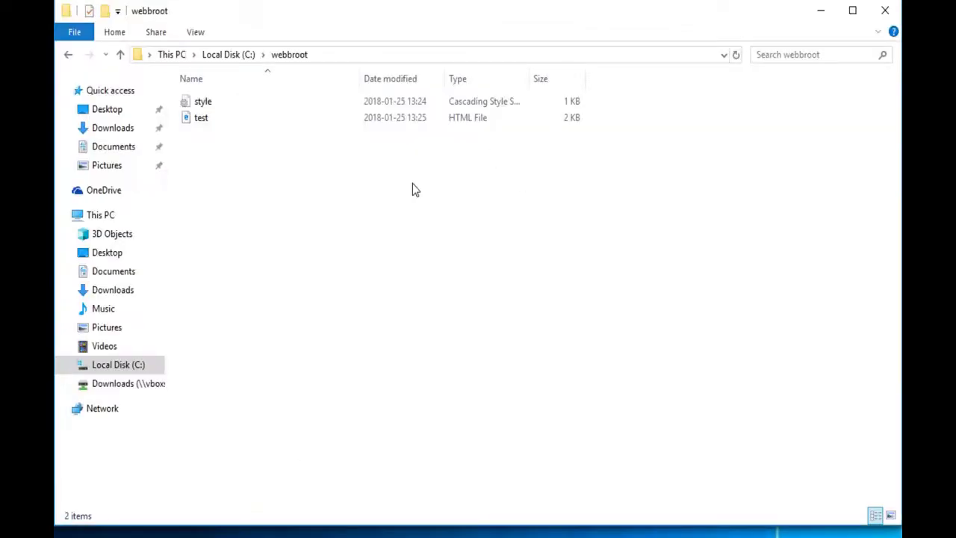
# Create a new folder named anna.se inside C:\webbroot in File Explorer.
pyautogui.click(231, 55)
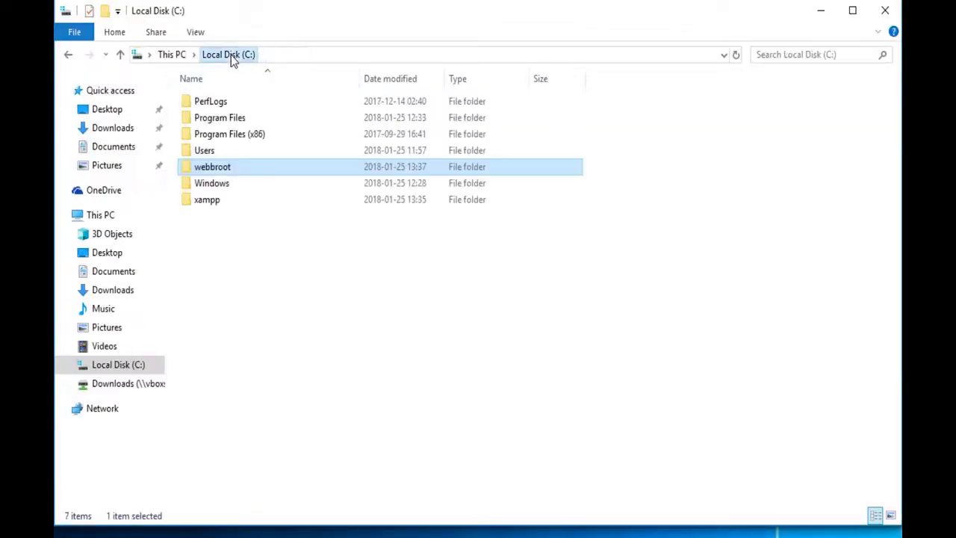
pyautogui.doubleClick(216, 174)
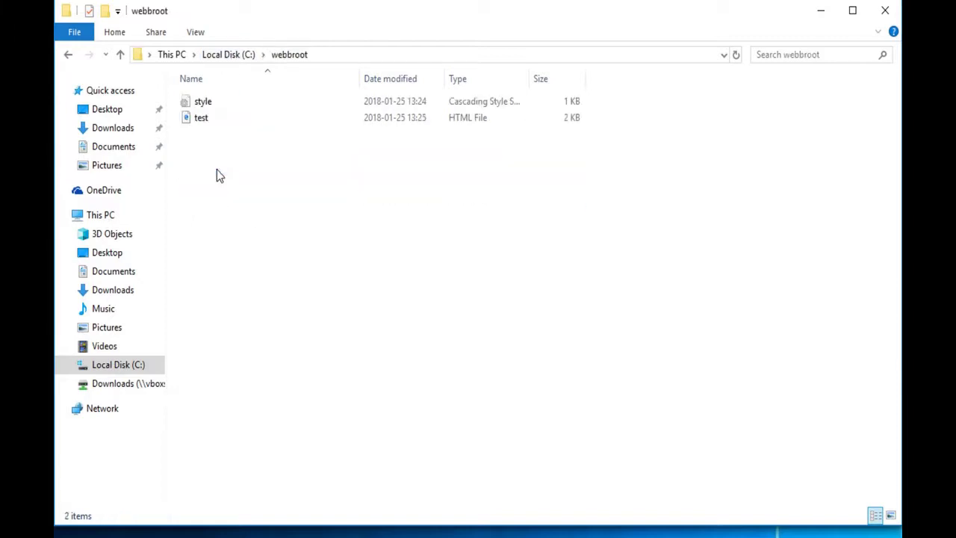
pyautogui.rightClick(218, 172)
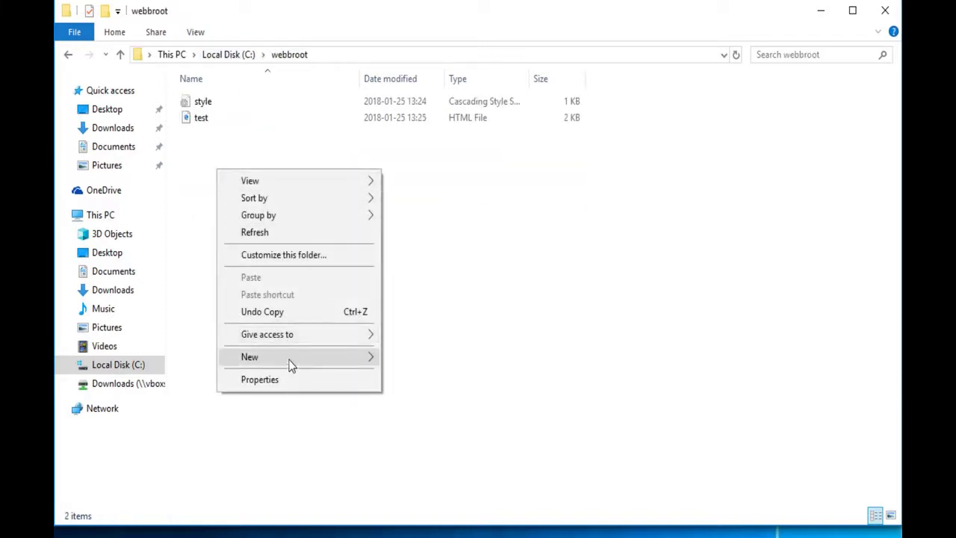
pyautogui.moveTo(290, 359)
pyautogui.click(456, 361)
pyautogui.write('anna.se')
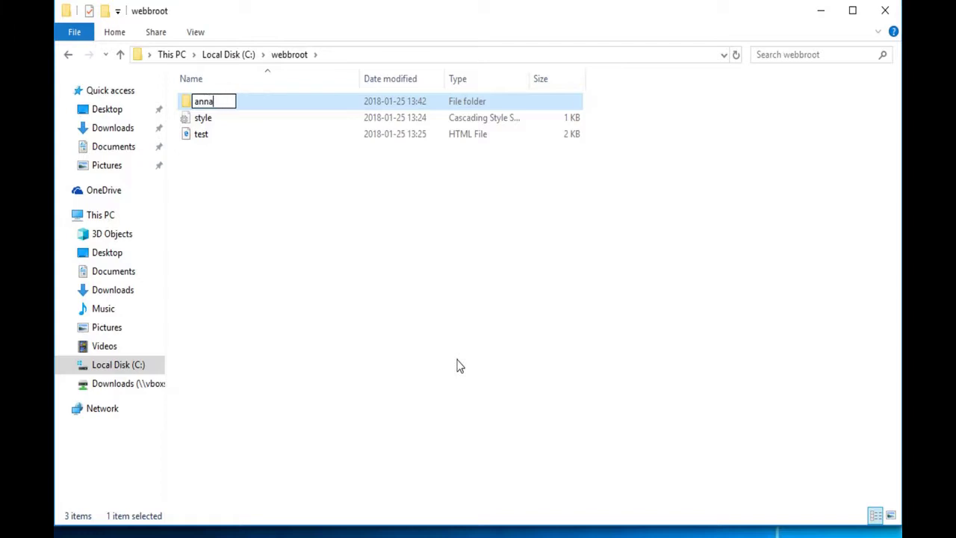
pyautogui.press('Return')
# Create a new folder named bertil.se inside C:\webbroot.
pyautogui.rightClick(422, 337)
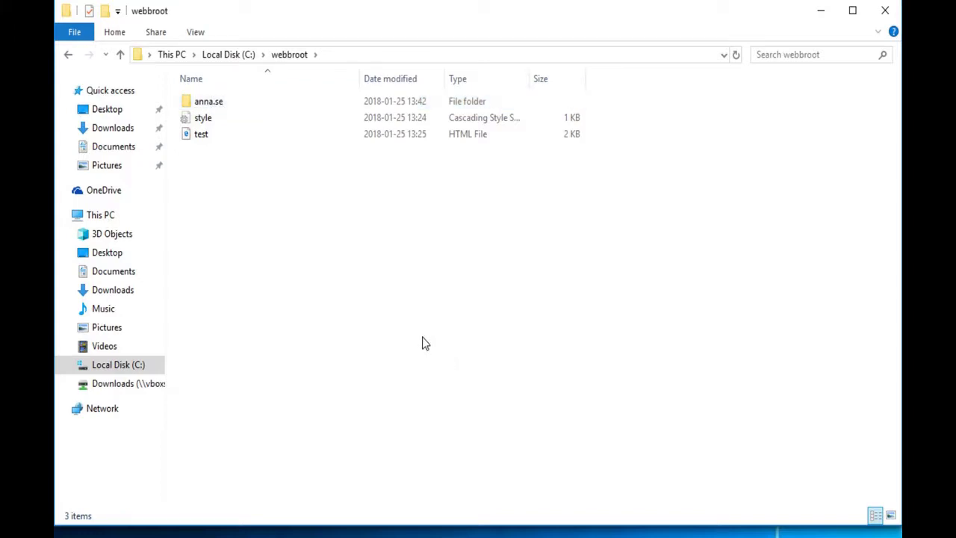
pyautogui.moveTo(502, 528)
pyautogui.click(618, 525)
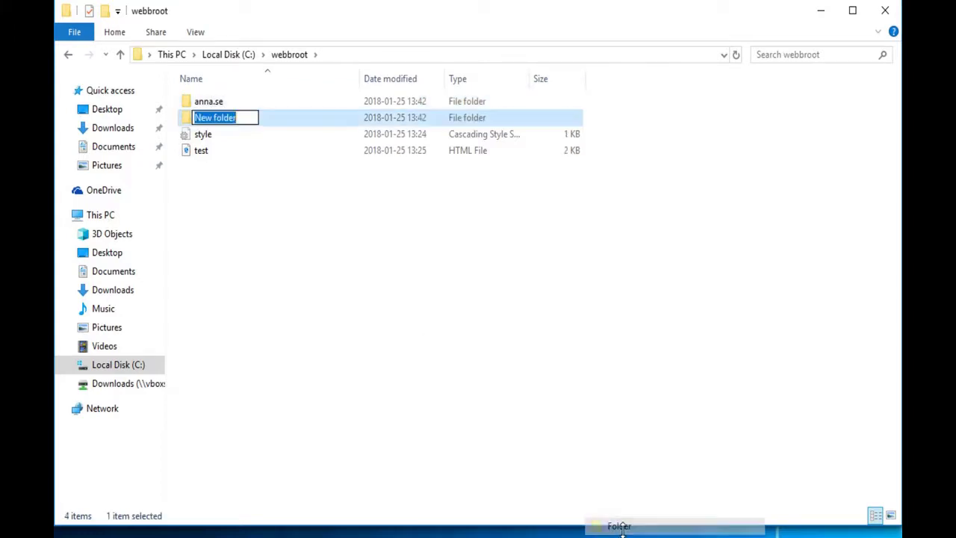
pyautogui.write('bertil.se')
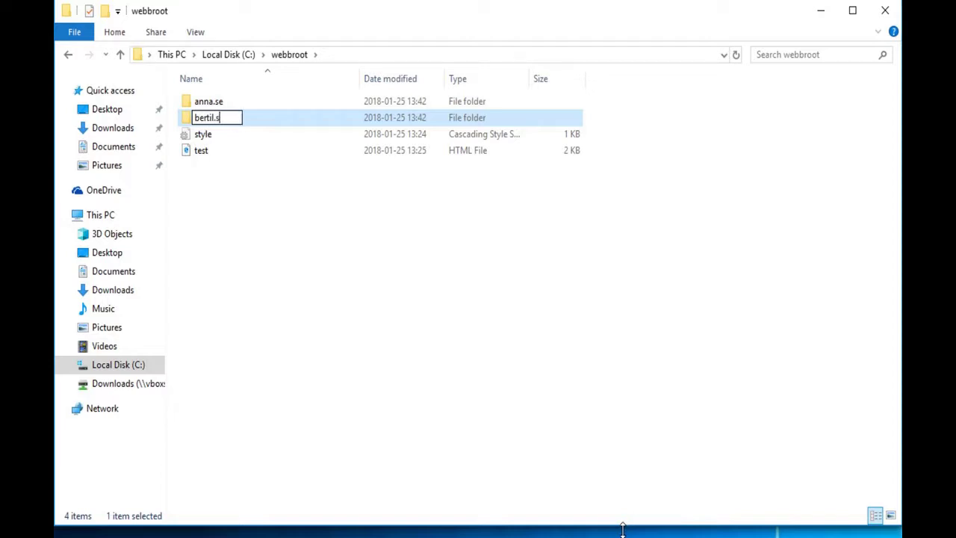
pyautogui.press('Return')
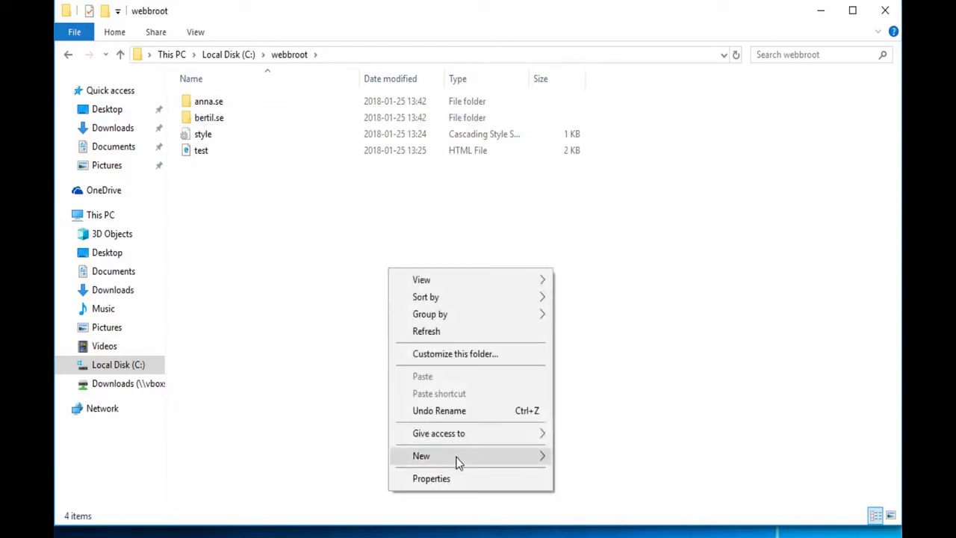
# Create a new folder named catrin.se inside C:\webbroot.
pyautogui.moveTo(455, 459)
pyautogui.click(607, 458)
pyautogui.write('catrin.se')
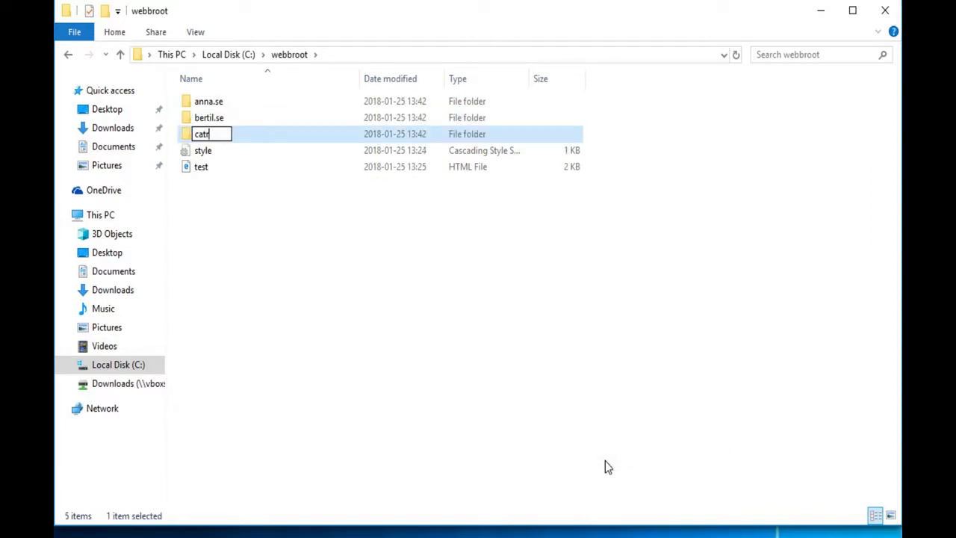
pyautogui.press('Return')
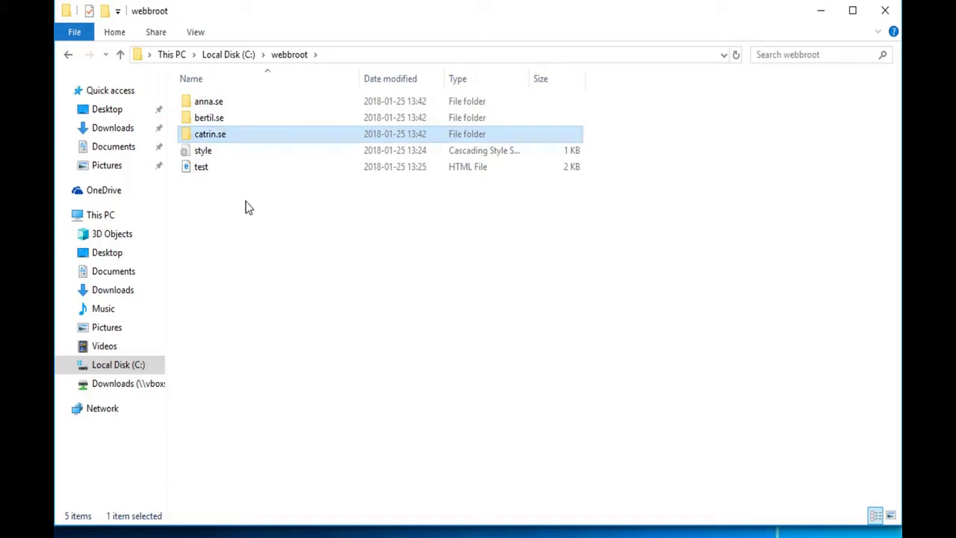
# Create a new folder named david.se inside C:\webbroot.
pyautogui.rightClick(268, 237)
pyautogui.moveTo(369, 425)
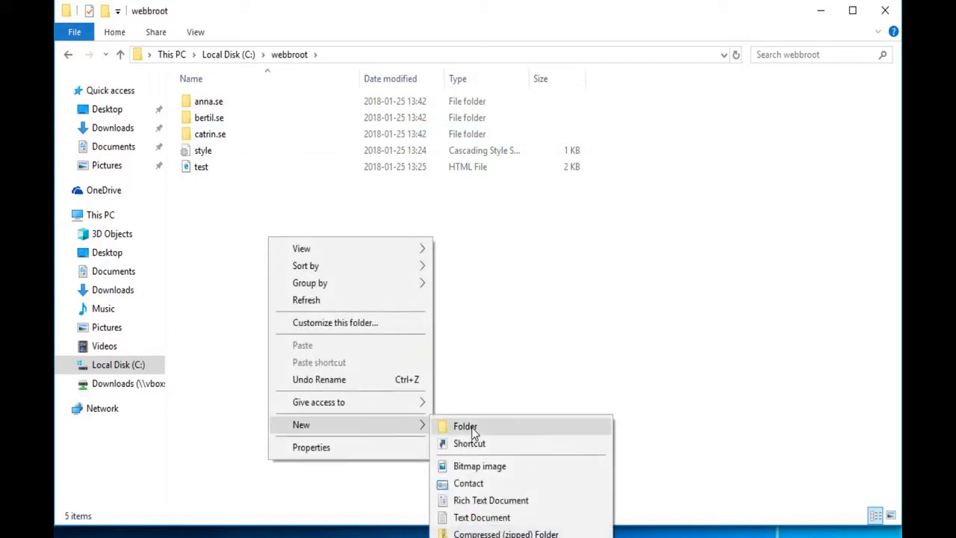
pyautogui.click(470, 428)
pyautogui.write('david.se')
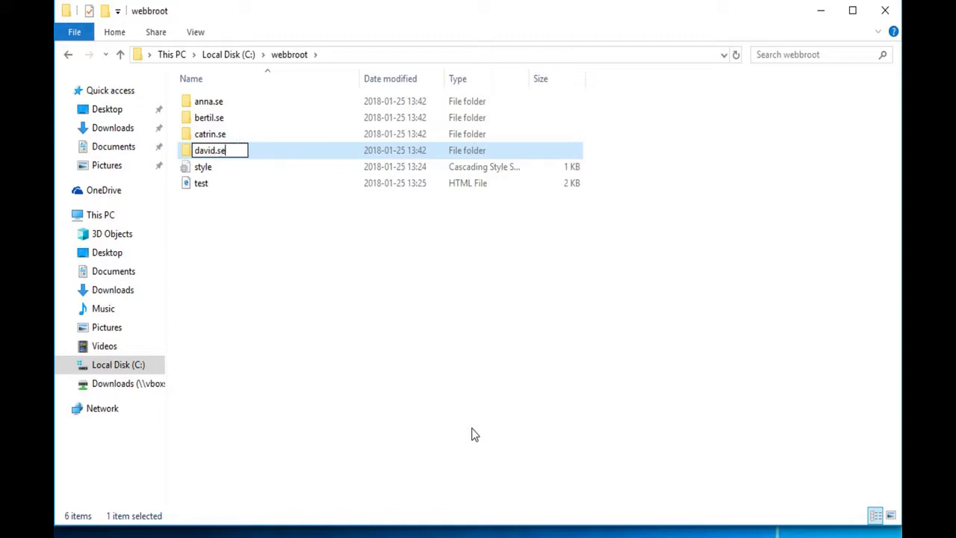
pyautogui.press('Return')
pyautogui.click(472, 434)
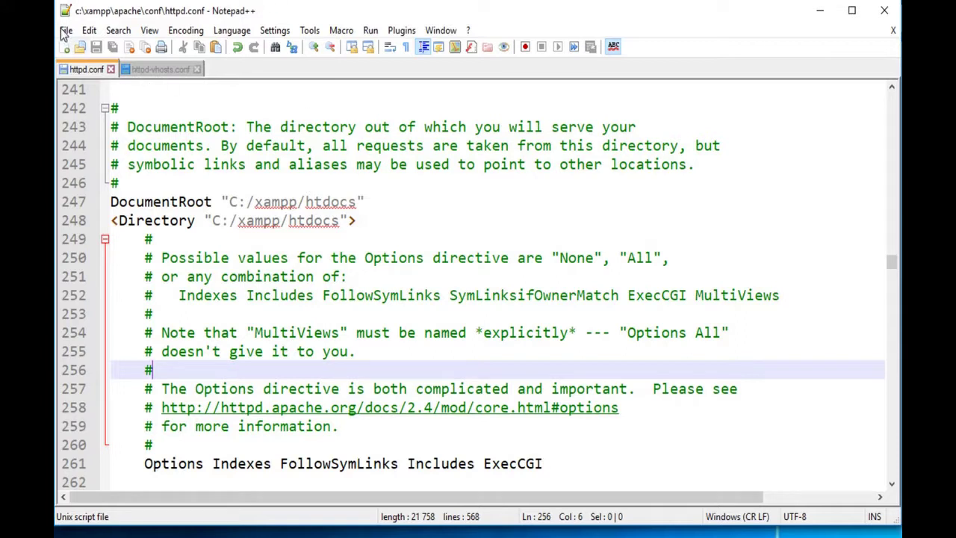
# Open the recent file C:\Windows\System32\drivers\etc\hosts and examine the IP mappings for the .se site names at its end.
pyautogui.click(65, 31)
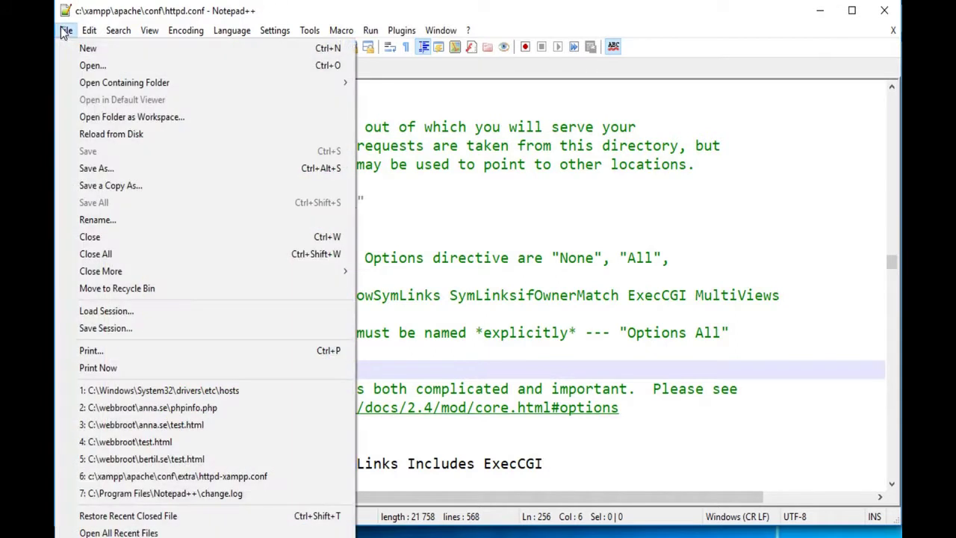
pyautogui.click(224, 394)
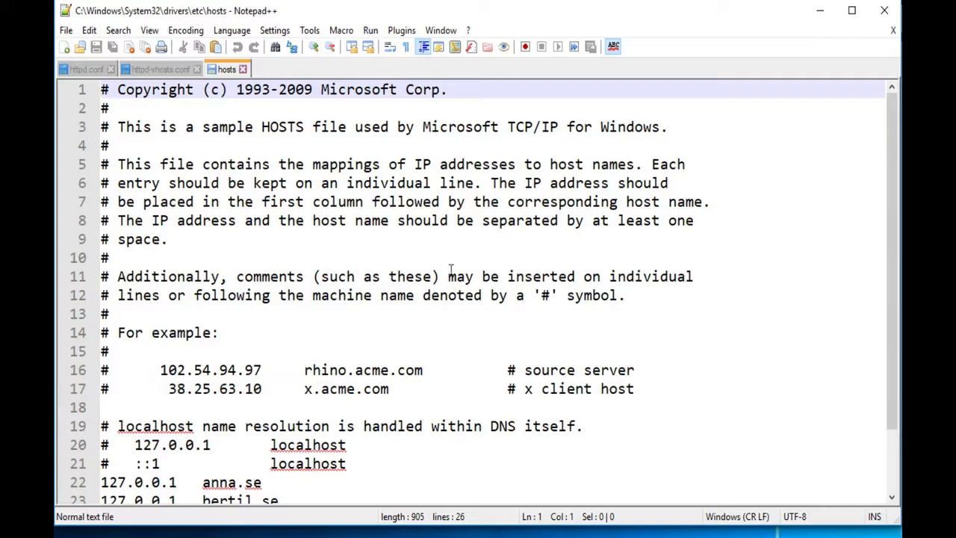
pyautogui.scroll(-1, 515, 231)
pyautogui.scroll(-1, 517, 232)
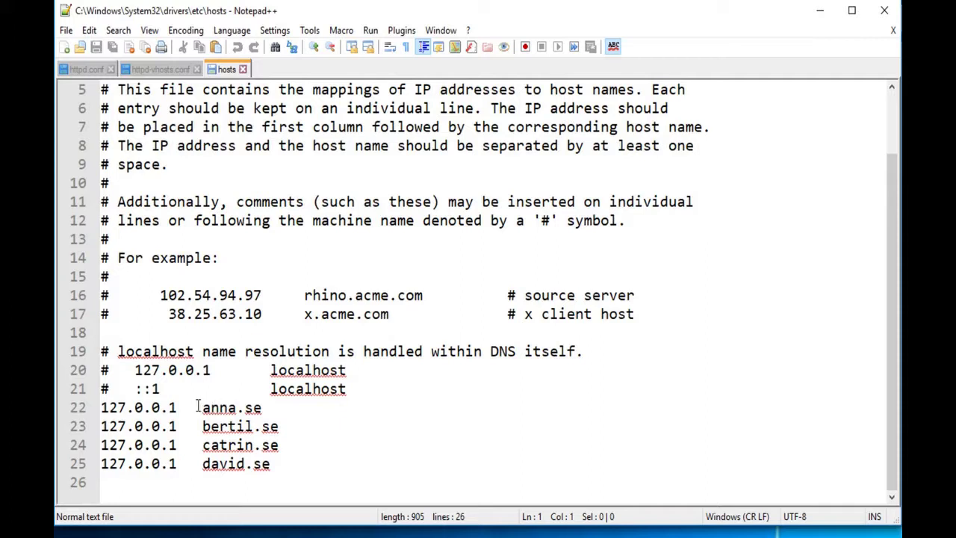
pyautogui.moveTo(204, 407); pyautogui.dragTo(262, 408)
pyautogui.click(262, 407)
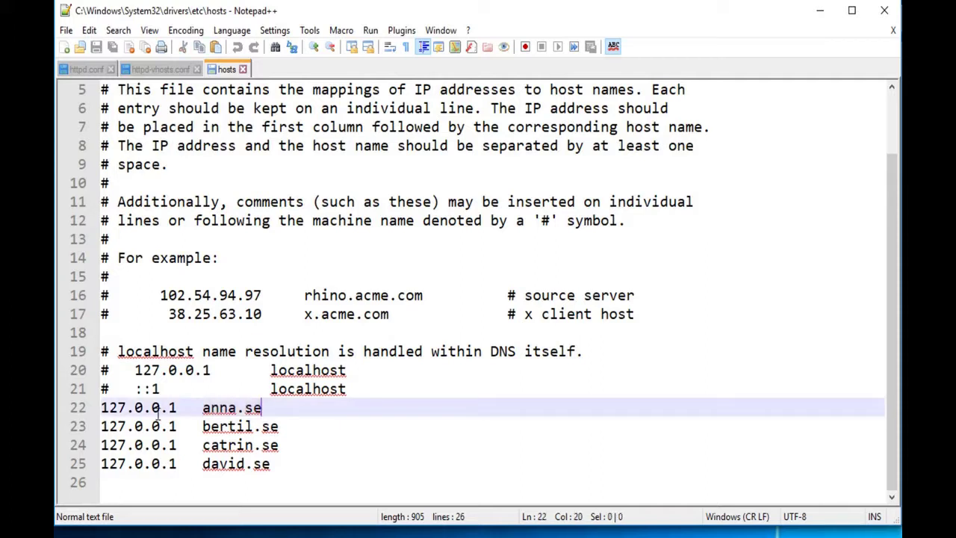
pyautogui.click(367, 331)
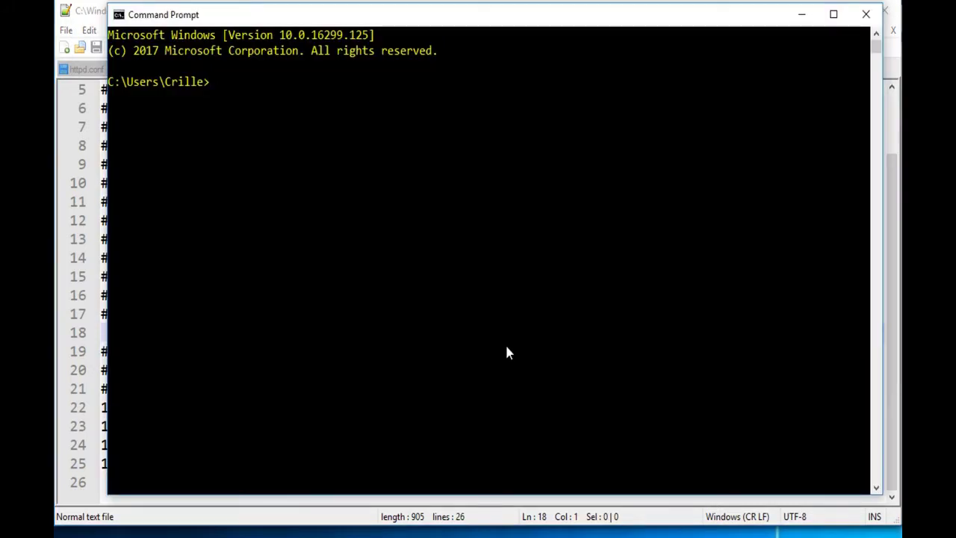
# Ping catrin.se from the command line, interrupt the ping, and check the replying IP address.
pyautogui.write('ping catrin.se')
pyautogui.press('Return')
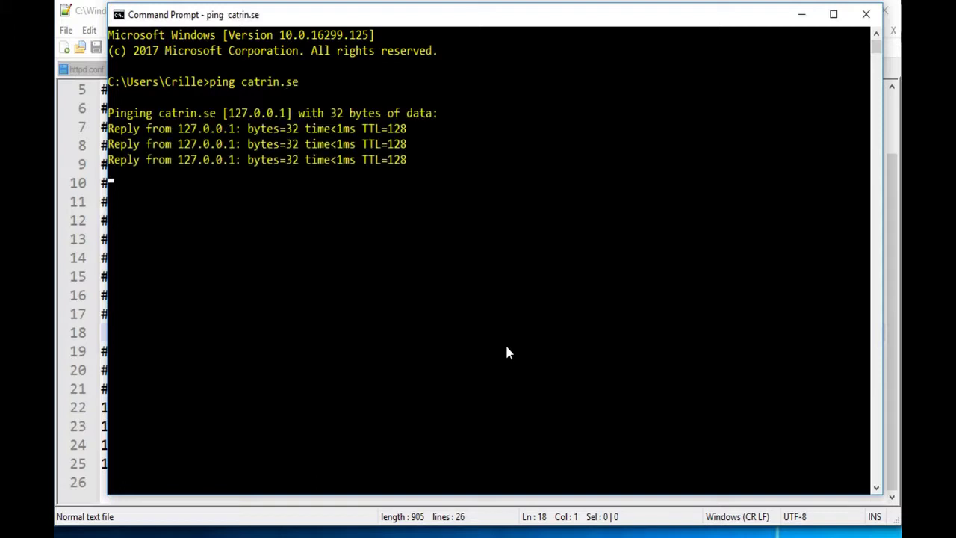
pyautogui.hotkey('ctrl', 'c')
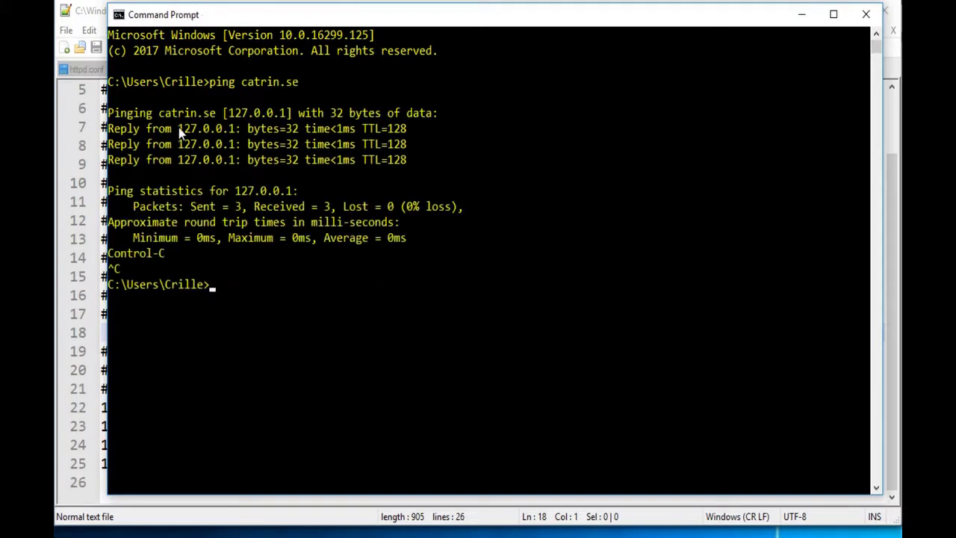
pyautogui.moveTo(177, 128); pyautogui.dragTo(242, 128)
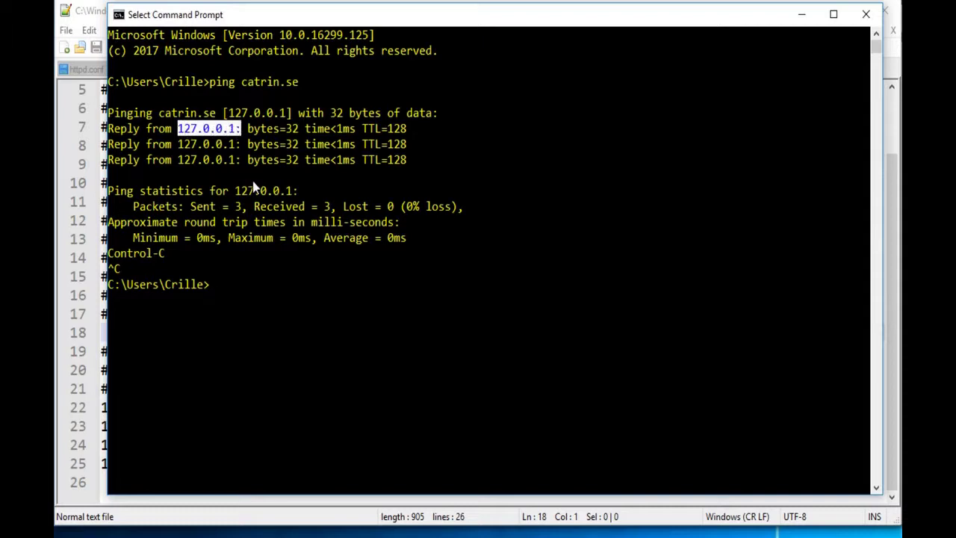
pyautogui.click(301, 238)
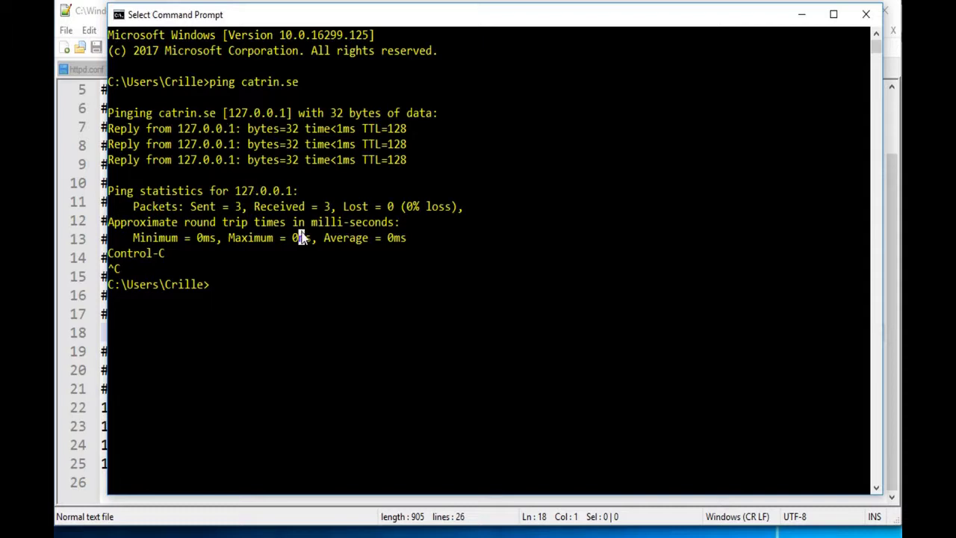
pyautogui.click(313, 314)
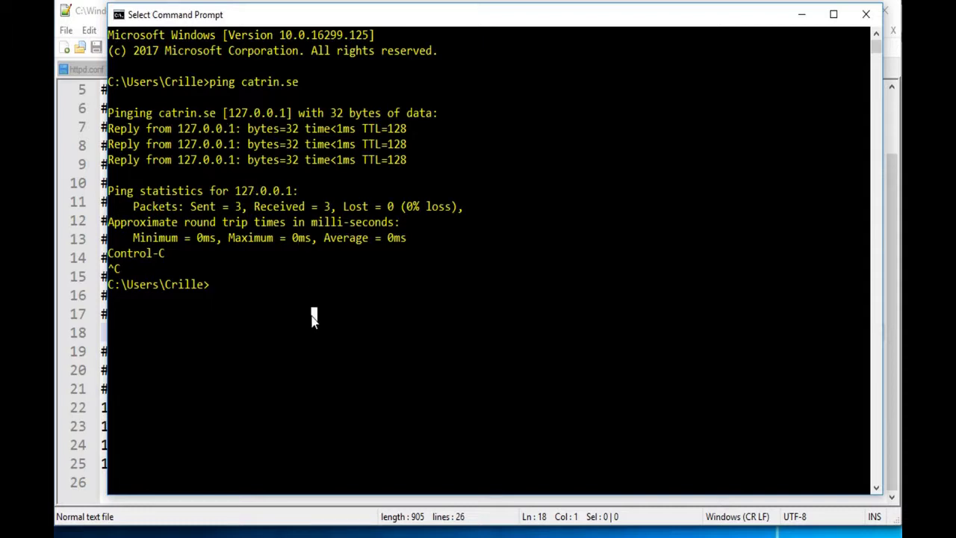
pyautogui.click(326, 222)
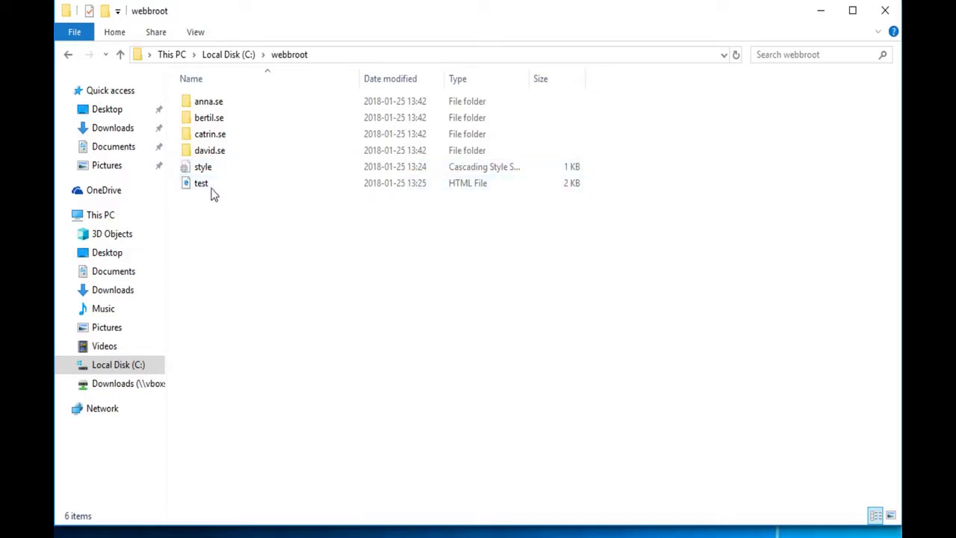
# Copy the style and test files from webbroot into the anna.se and bertil.se folders.
pyautogui.moveTo(212, 193); pyautogui.dragTo(203, 167)
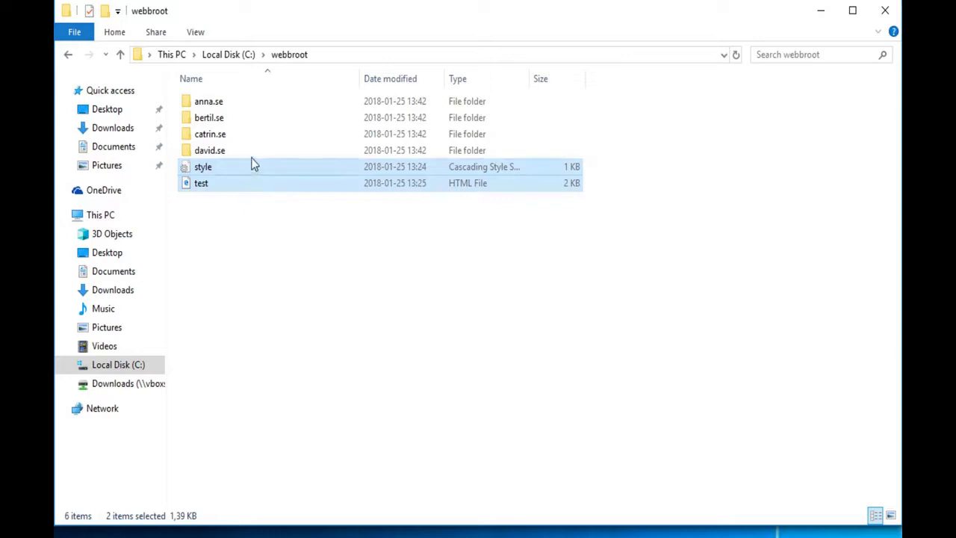
pyautogui.doubleClick(207, 103)
pyautogui.hotkey('ctrl', 'v')
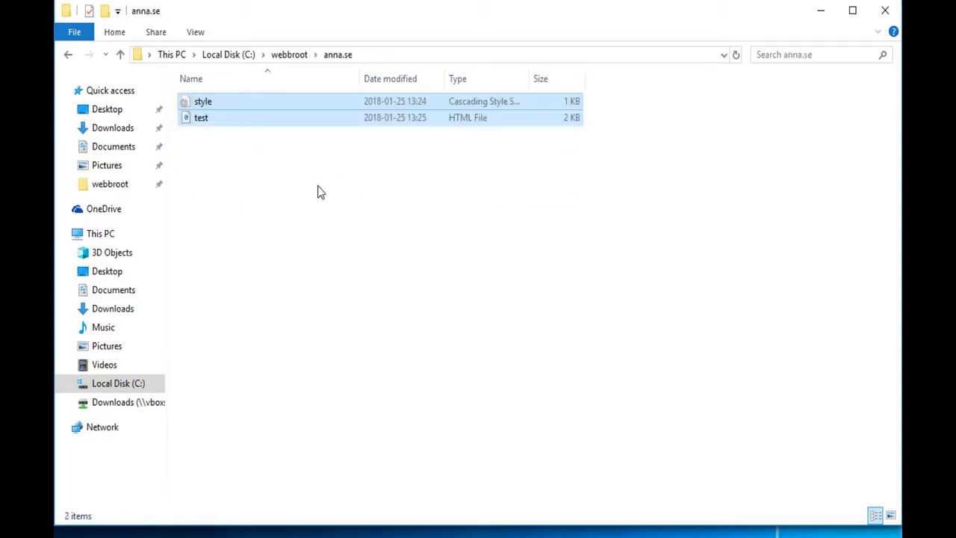
pyautogui.hotkey('alt', 'Up')
pyautogui.doubleClick(216, 118)
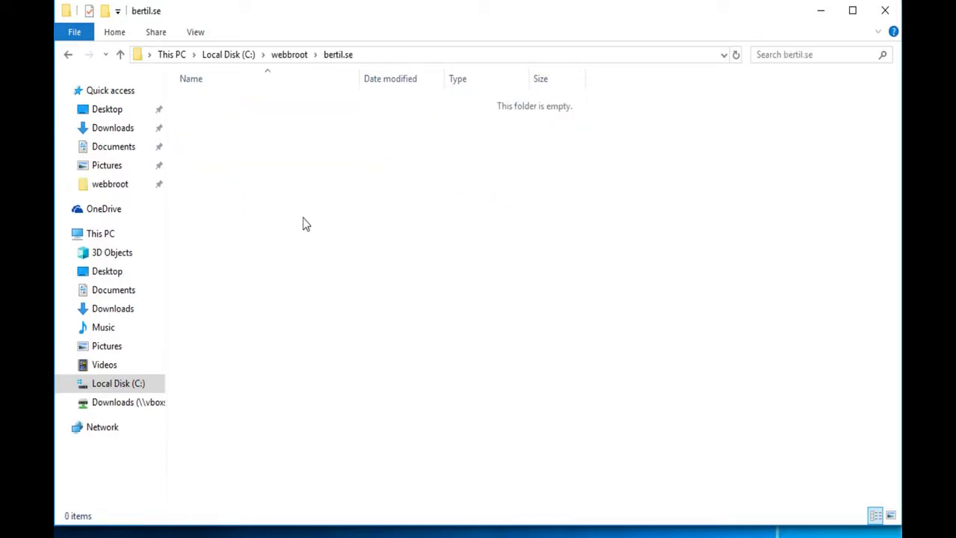
pyautogui.hotkey('ctrl', 'v')
pyautogui.hotkey('alt', 'Up')
# Paste the copied style and test files into the catrin.se and david.se folders, and return to webbroot.
pyautogui.doubleClick(220, 138)
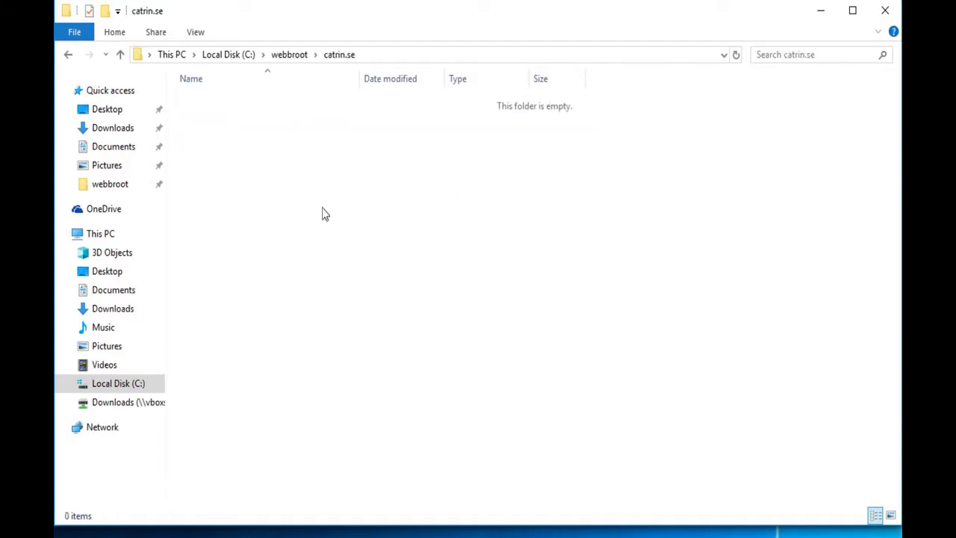
pyautogui.hotkey('ctrl', 'v')
pyautogui.hotkey('alt', 'Up')
pyautogui.doubleClick(213, 152)
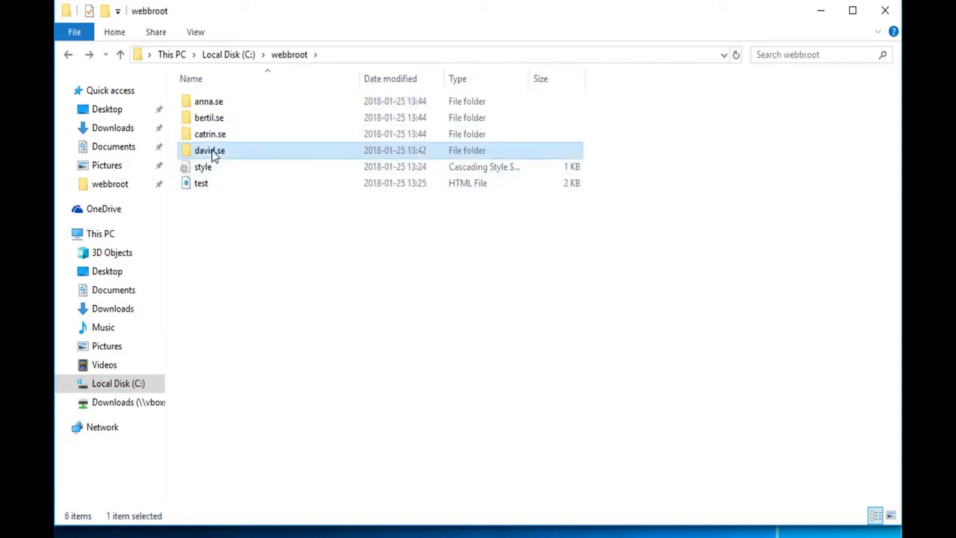
pyautogui.hotkey('ctrl', 'v')
pyautogui.click(332, 239)
pyautogui.hotkey('alt', 'Up')
# Delete the original style and test files from the webbroot folder.
pyautogui.click(208, 171)
pyautogui.hotkey('shift', 'Down')
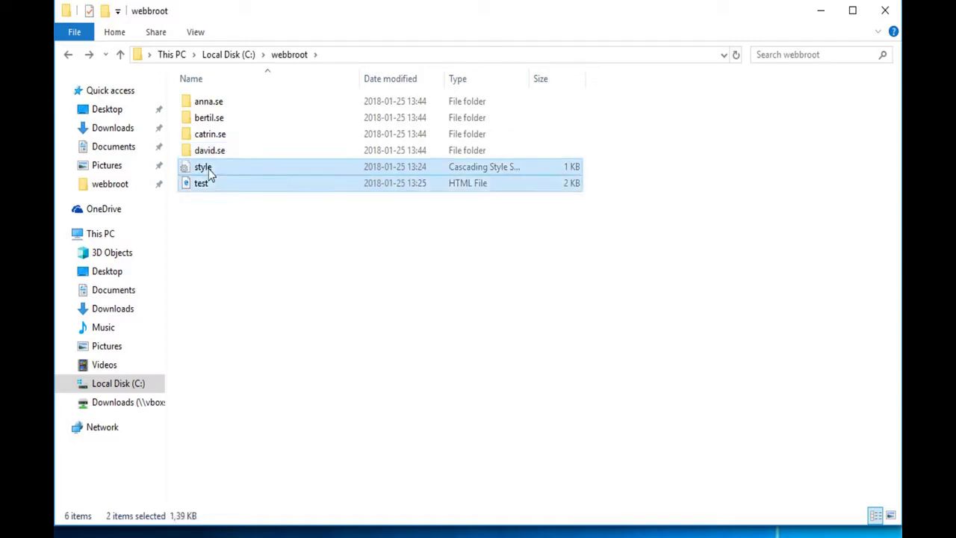
pyautogui.press('Delete')
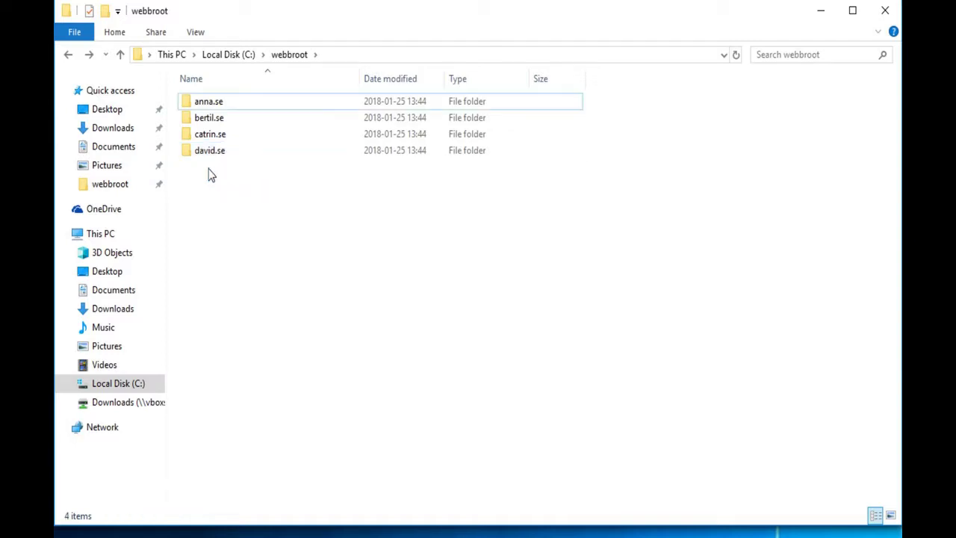
# Open anna.se's test.html in Notepad++, change its h1 heading to "Du har kommit till mig: Anna.se", and save and close the file.
pyautogui.doubleClick(232, 105)
pyautogui.rightClick(201, 123)
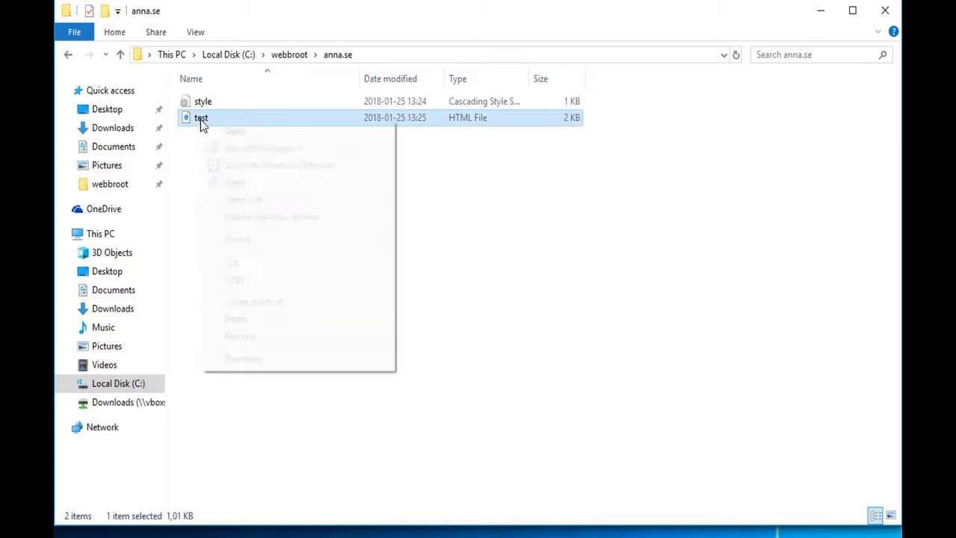
pyautogui.click(242, 147)
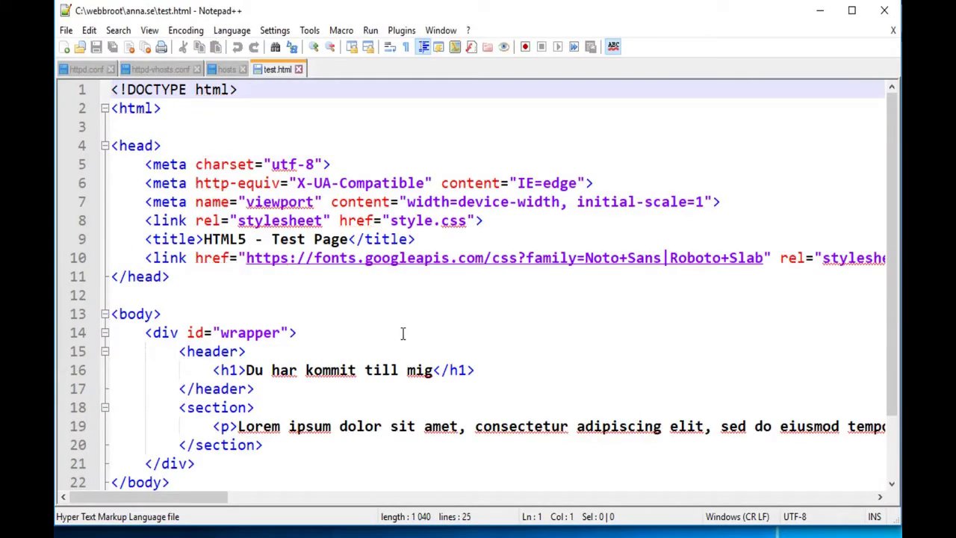
pyautogui.click(434, 369)
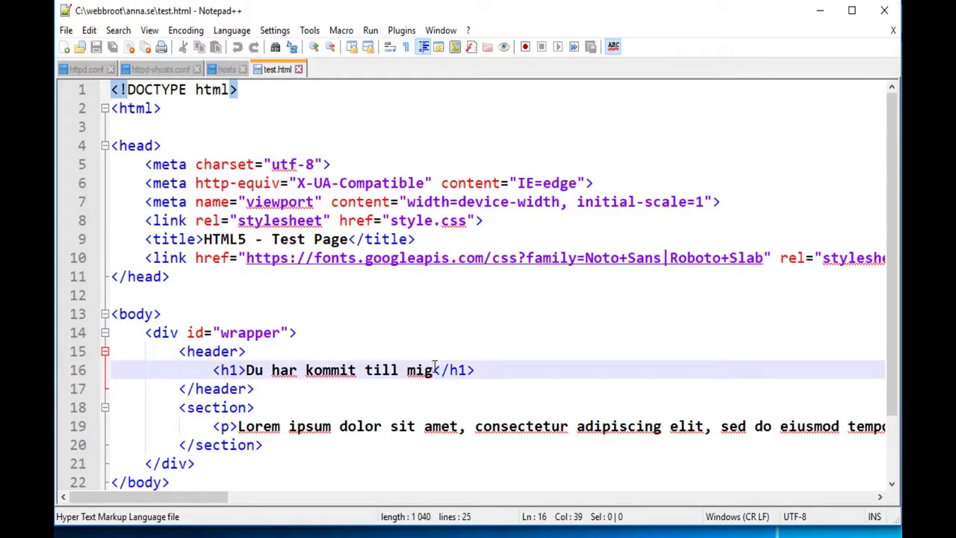
pyautogui.write(': Anna')
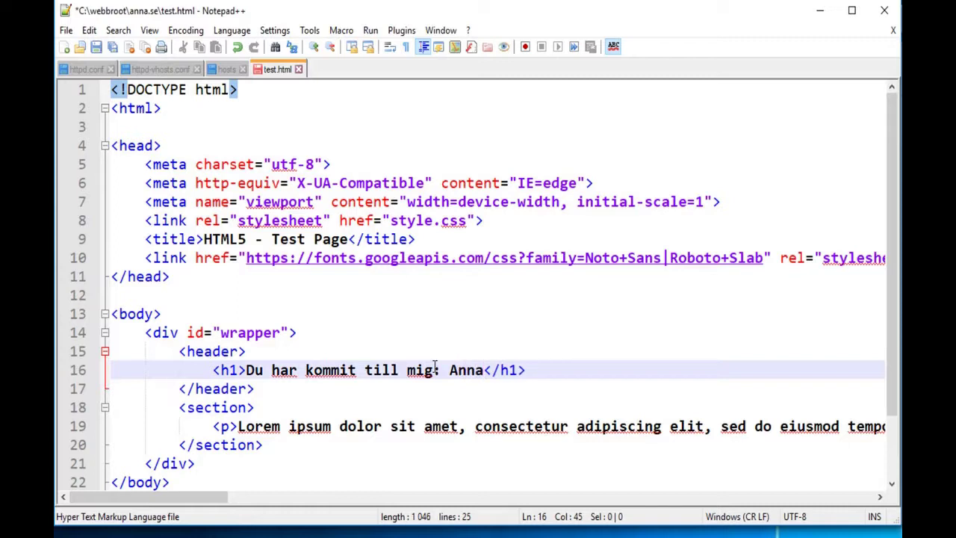
pyautogui.write('.se')
pyautogui.click(517, 199)
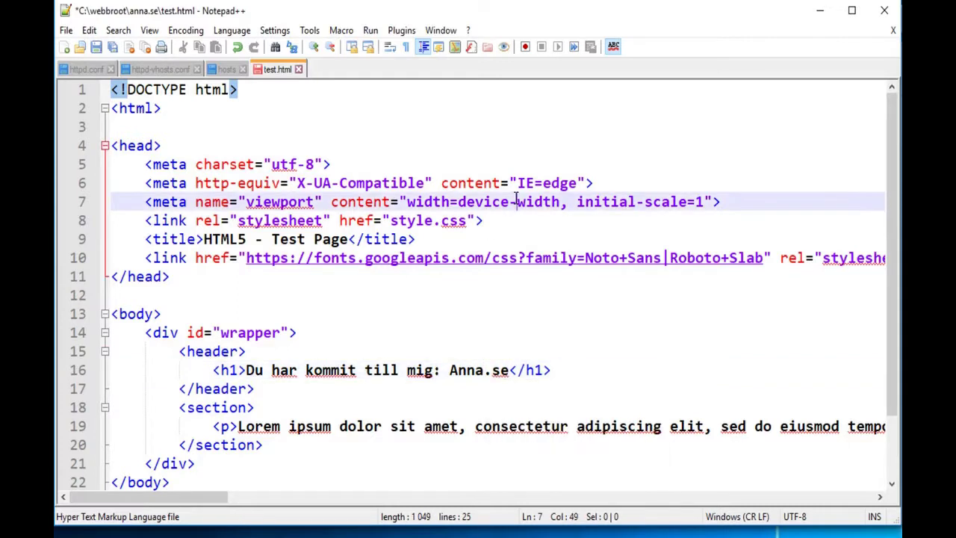
pyautogui.hotkey('ctrl', 's')
pyautogui.hotkey('ctrl', 'w')
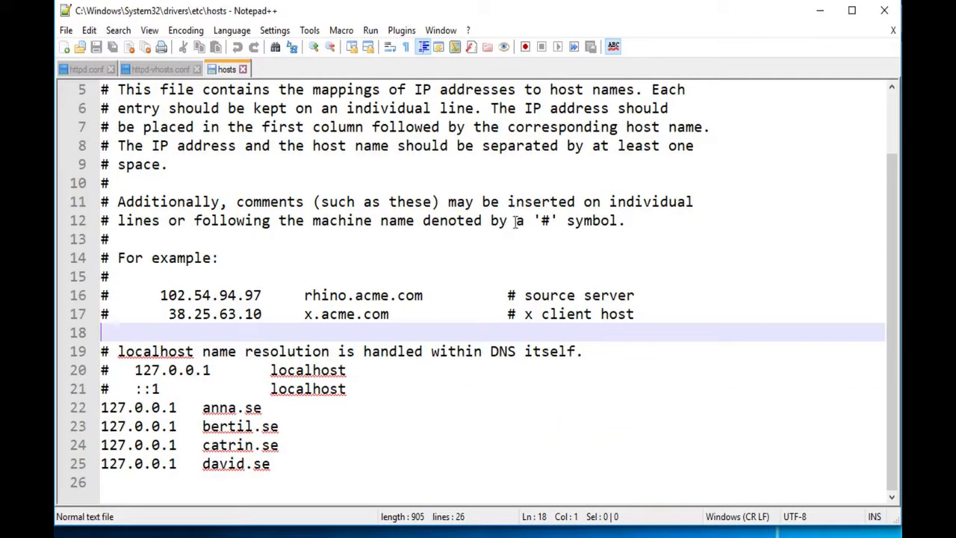
# Switch to File Explorer and open the test file from webbroot's bertil.se folder in Notepad++.
pyautogui.hotkey('alt', 'Tab')
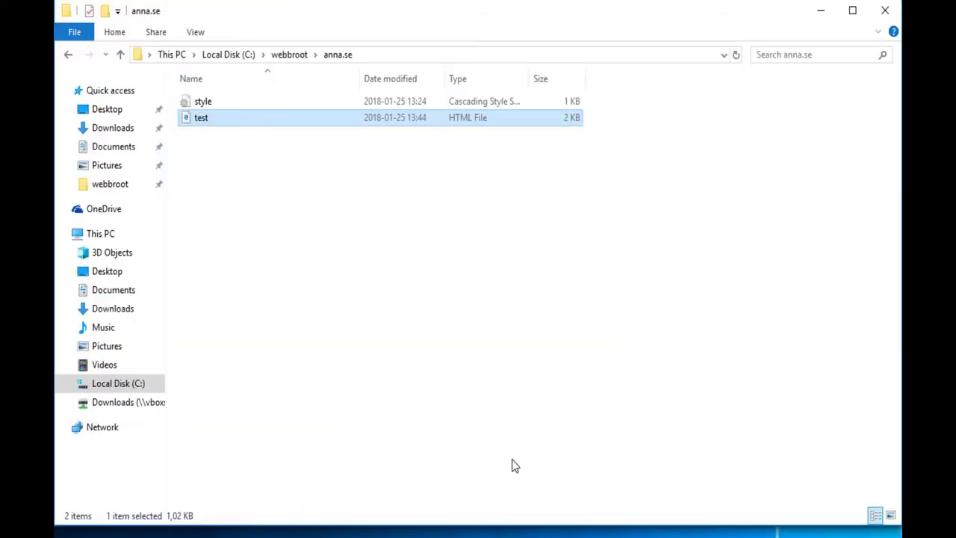
pyautogui.click(290, 55)
pyautogui.doubleClick(231, 122)
pyautogui.click(208, 121)
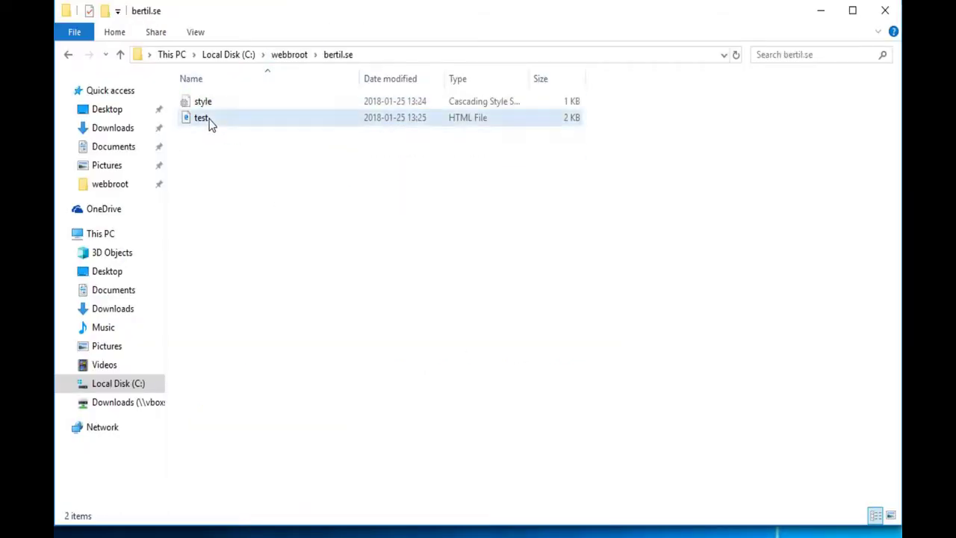
pyautogui.rightClick(209, 119)
pyautogui.click(265, 147)
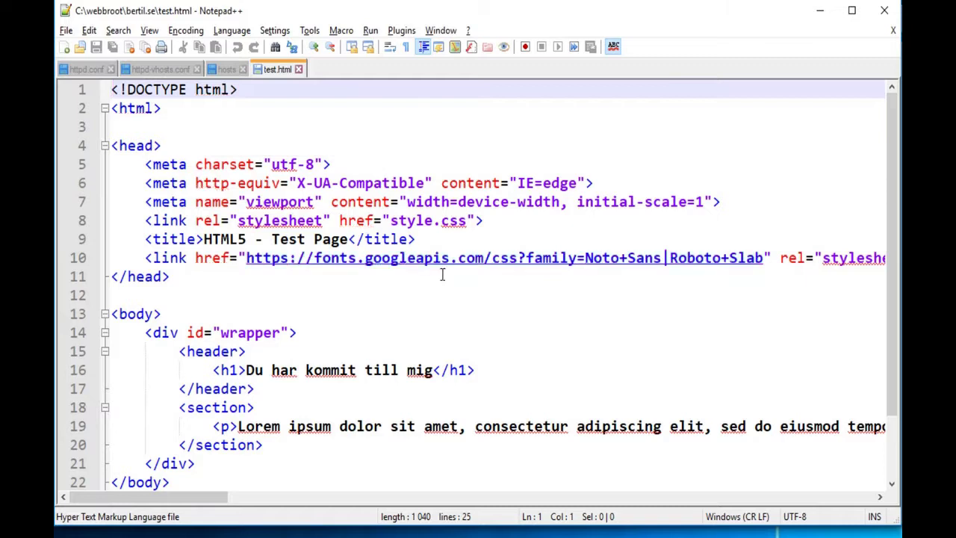
# Change the h1 heading to "Du har kommit till mig: Bertil.se", then save and close bertil.se's test.html.
pyautogui.click(433, 374)
pyautogui.write(': Bert')
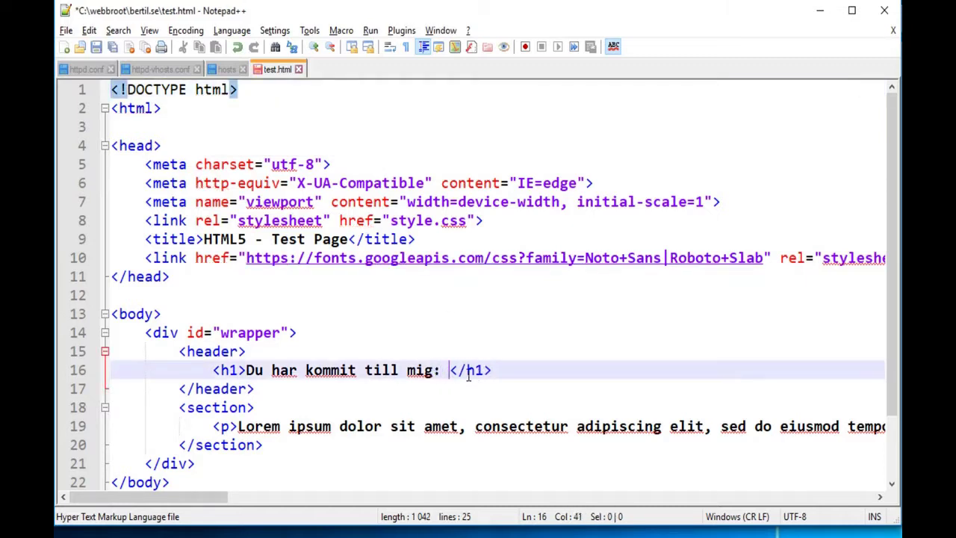
pyautogui.write('il.se')
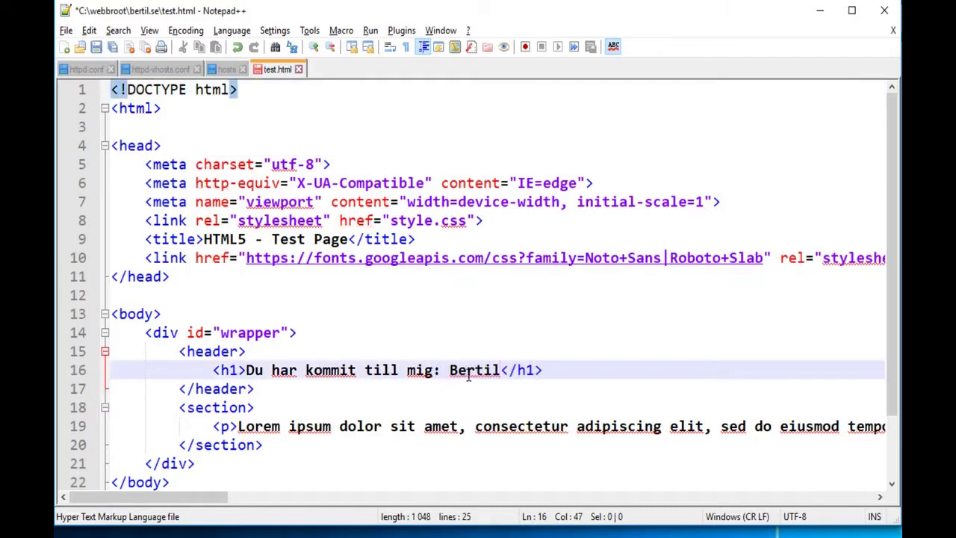
pyautogui.press('Escape')
pyautogui.hotkey('ctrl', 's')
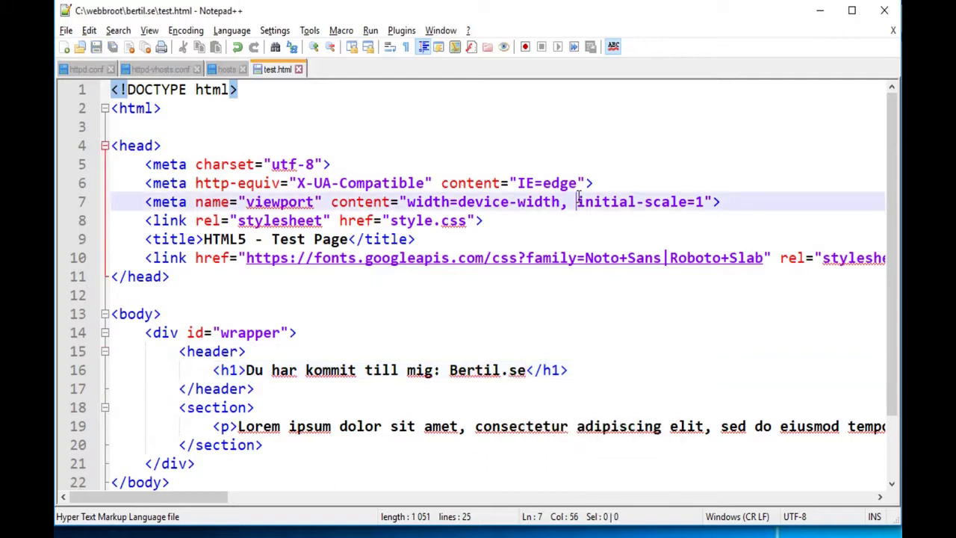
pyautogui.hotkey('ctrl', 'w')
# Return to File Explorer and open the test file from webbroot's catrin.se folder in Notepad++.
pyautogui.hotkey('alt', 'Tab')
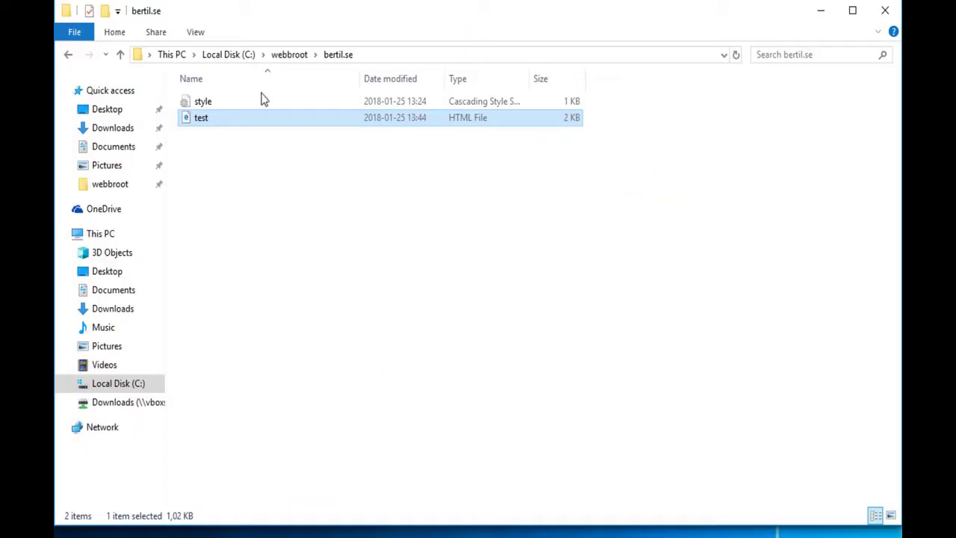
pyautogui.click(297, 56)
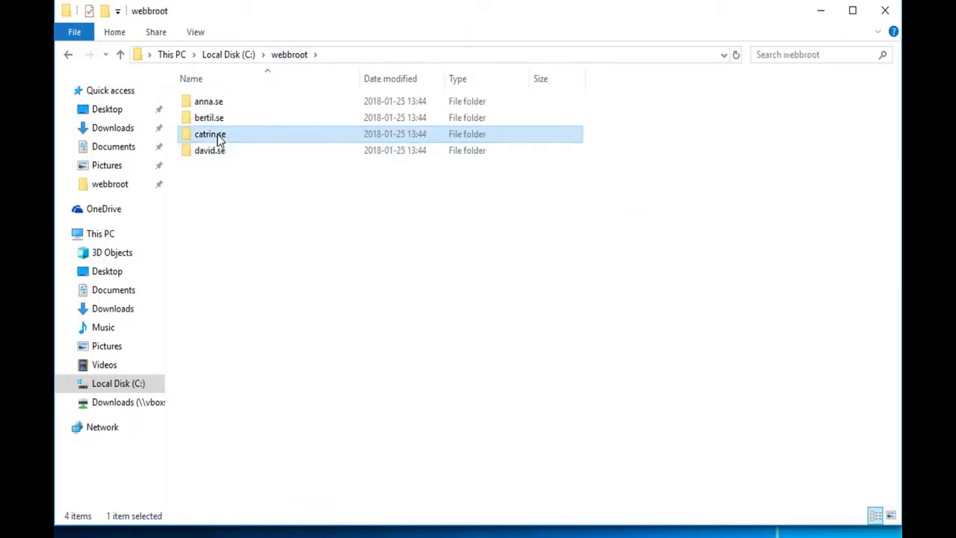
pyautogui.doubleClick(218, 135)
pyautogui.rightClick(209, 119)
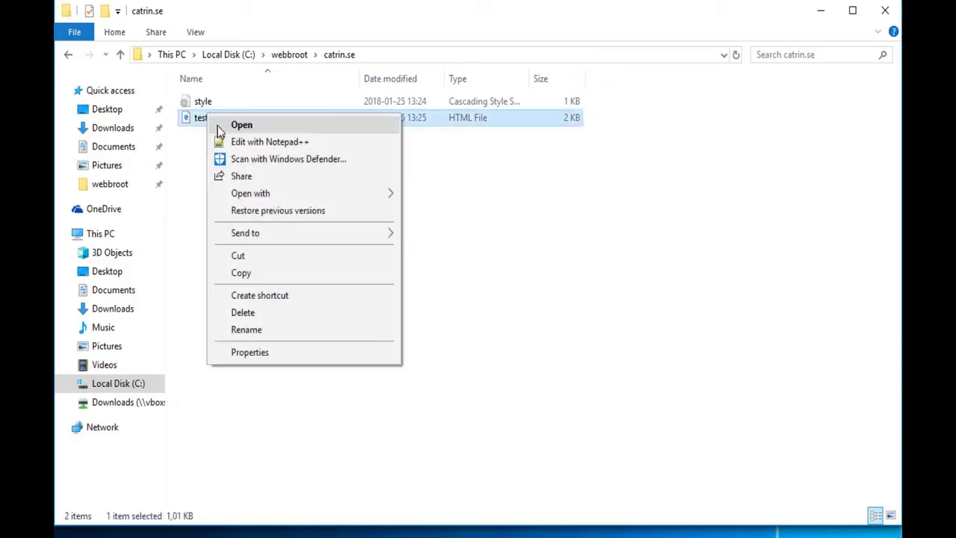
pyautogui.click(253, 141)
# Change the h1 heading to "Du har kommit till mig: Catrin.se", then save and close catrin.se's test.html.
pyautogui.click(432, 370)
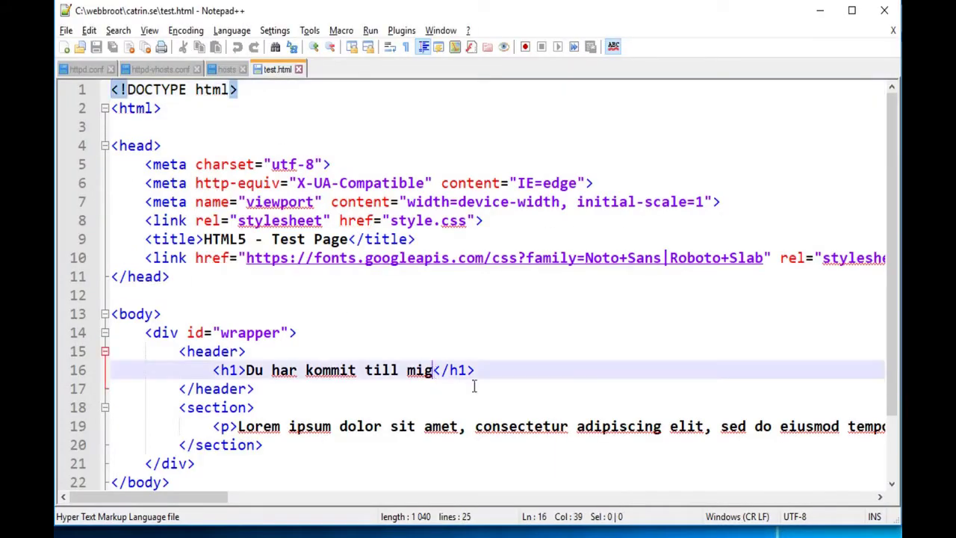
pyautogui.write(': ')
pyautogui.write('Catrin.se')
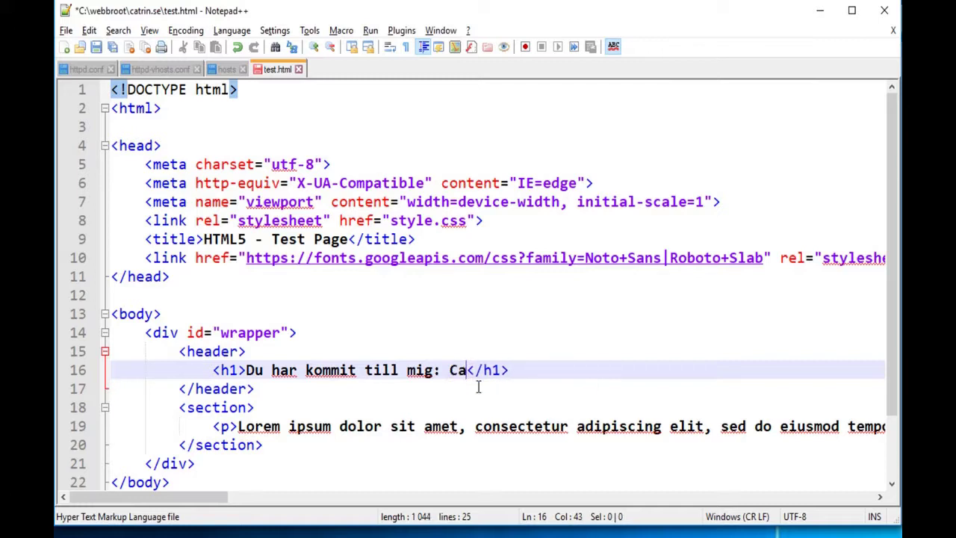
pyautogui.click(530, 291)
pyautogui.hotkey('ctrl', 's')
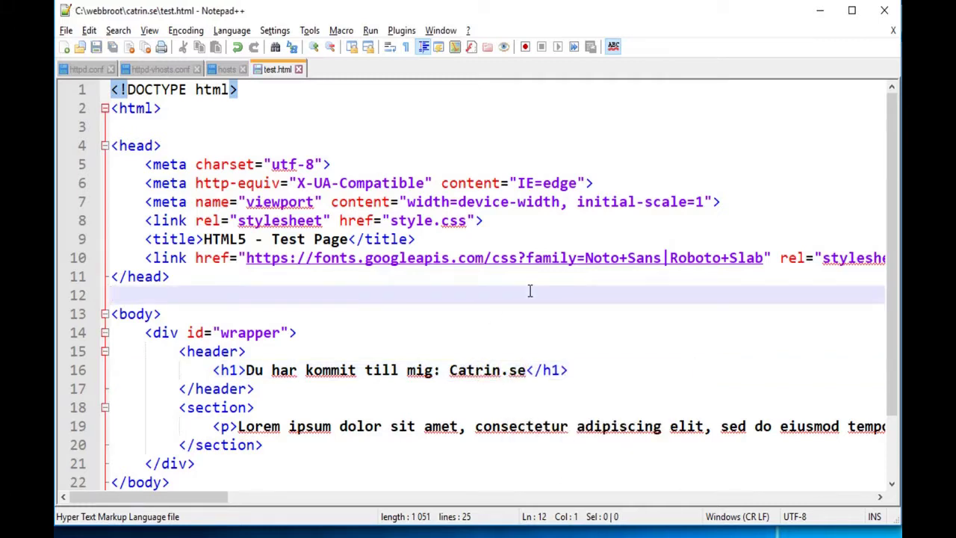
pyautogui.hotkey('ctrl', 'Tab')
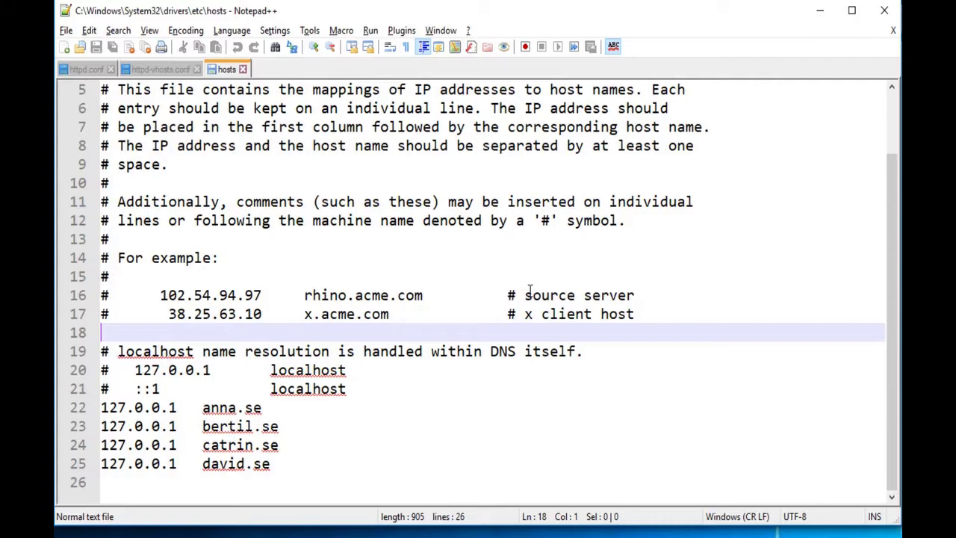
# Return to File Explorer and open the test file from webbroot's david.se folder in Notepad++.
pyautogui.click(325, 523)
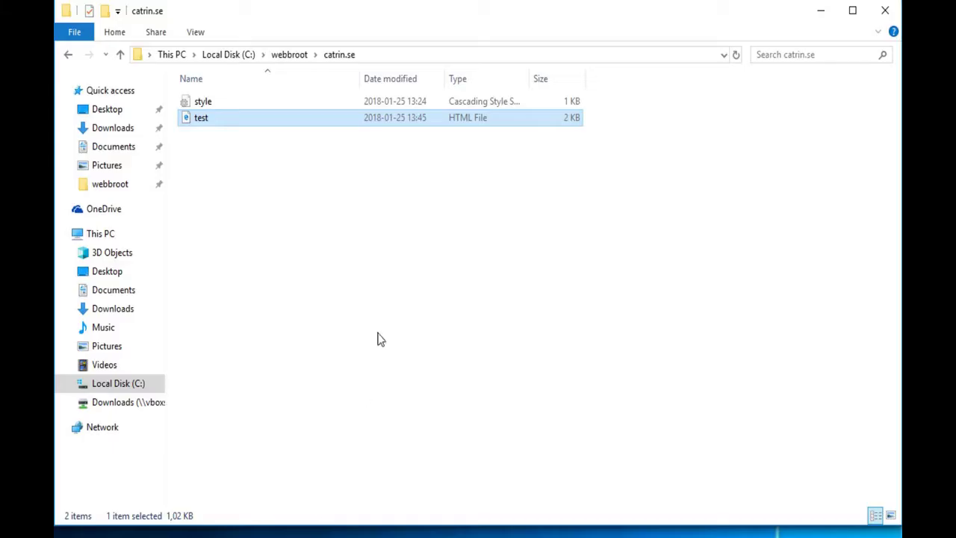
pyautogui.click(285, 55)
pyautogui.doubleClick(224, 153)
pyautogui.click(205, 120)
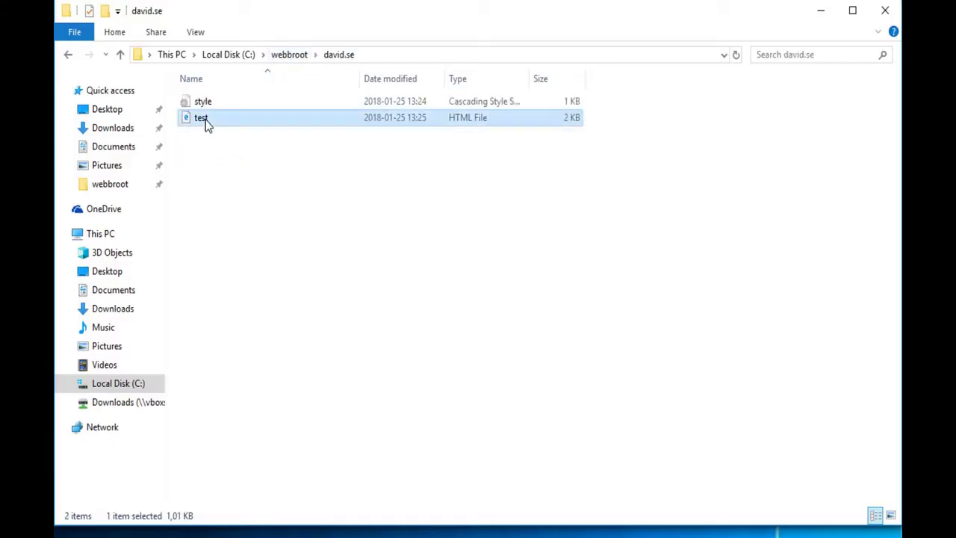
pyautogui.rightClick(206, 119)
pyautogui.click(247, 148)
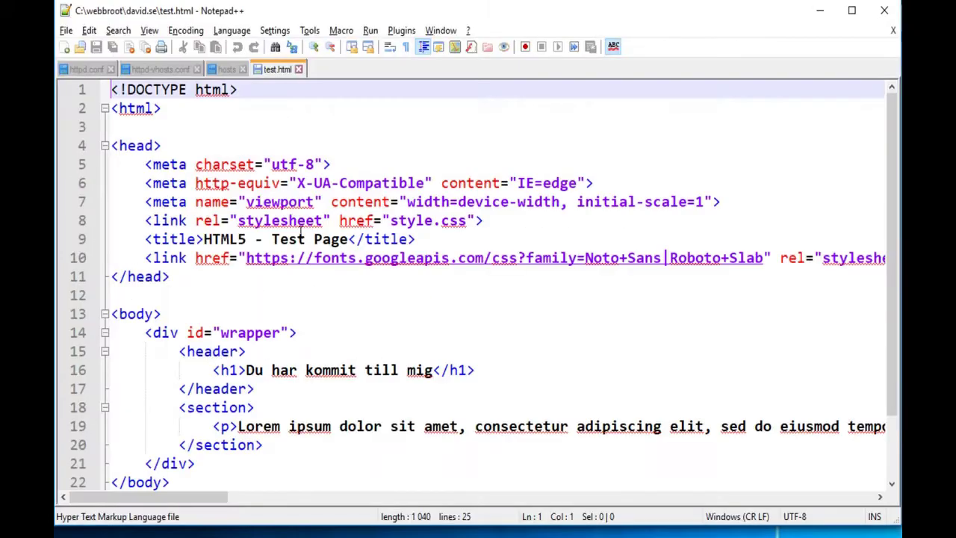
# Change the h1 heading to "Du har kommit till mig: David.se", then save and close david.se's test.html.
pyautogui.click(434, 371)
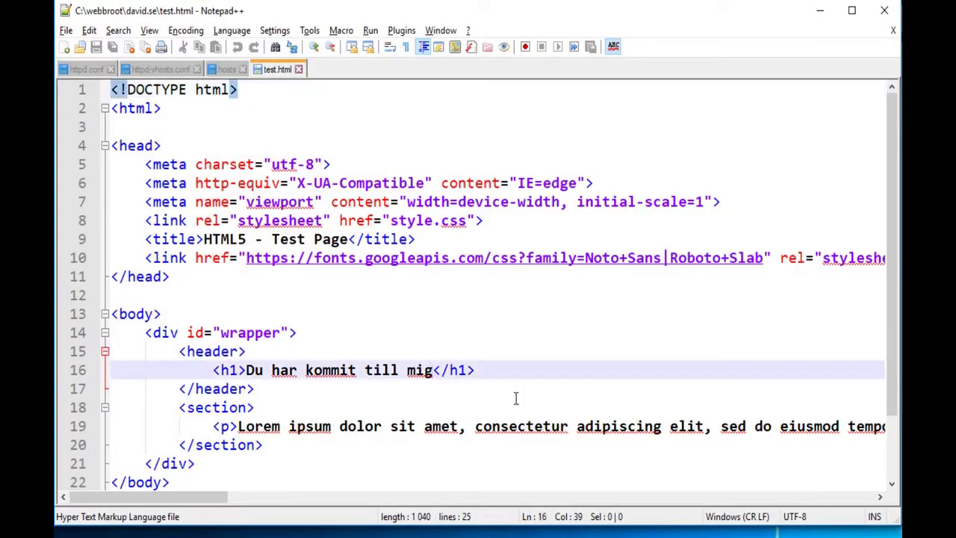
pyautogui.write(': David')
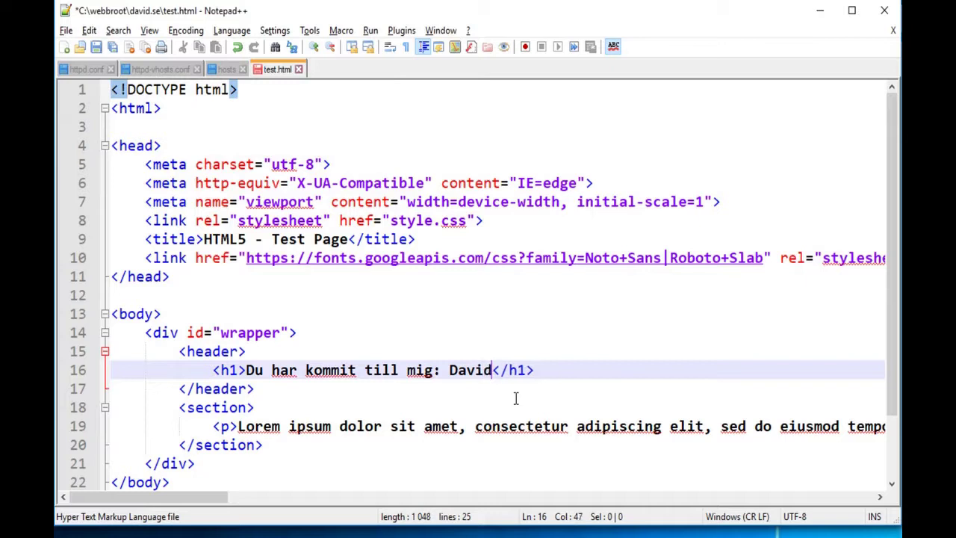
pyautogui.write('.se')
pyautogui.press('Escape')
pyautogui.click(606, 282)
pyautogui.hotkey('ctrl', 's')
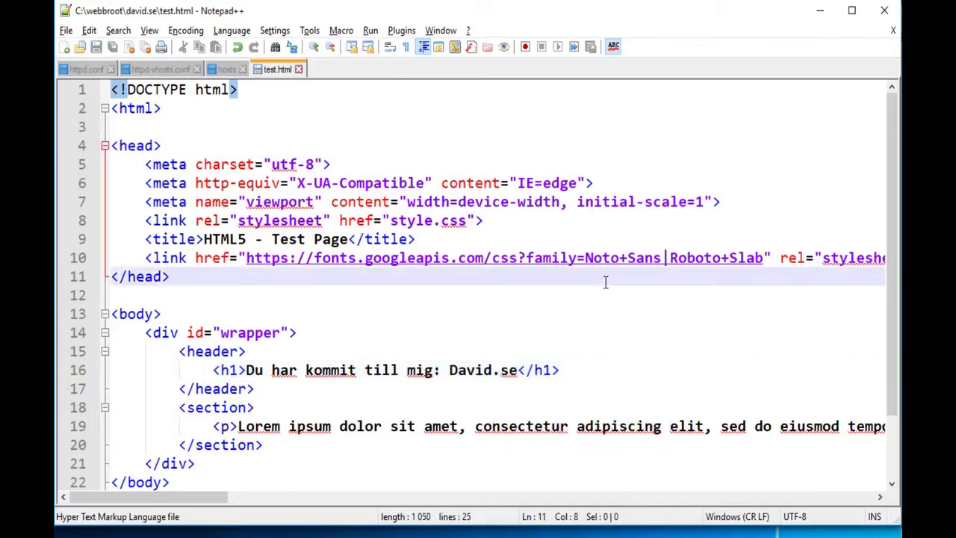
pyautogui.hotkey('ctrl', 'w')
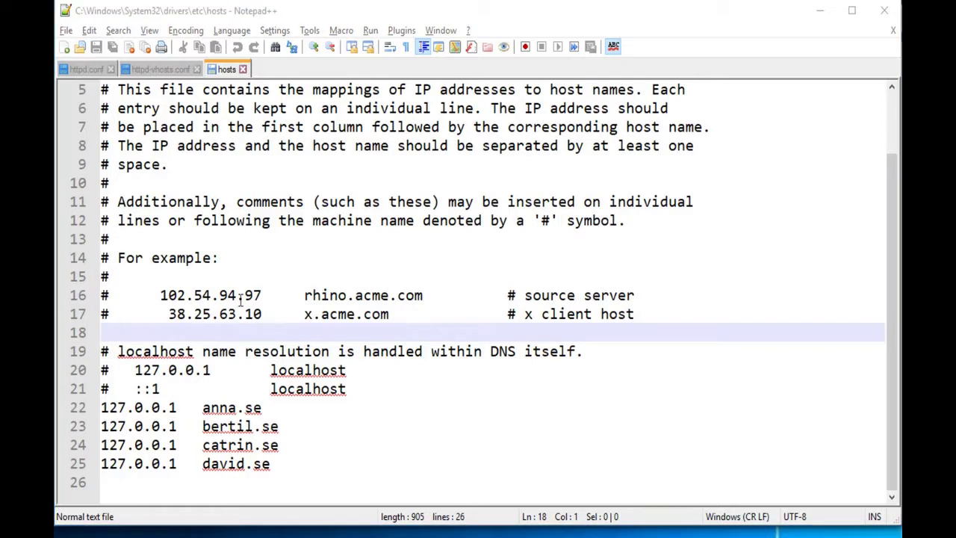
# Review the site folders in webbroot in File Explorer, then switch back to the hosts file in Notepad++.
pyautogui.click(365, 238)
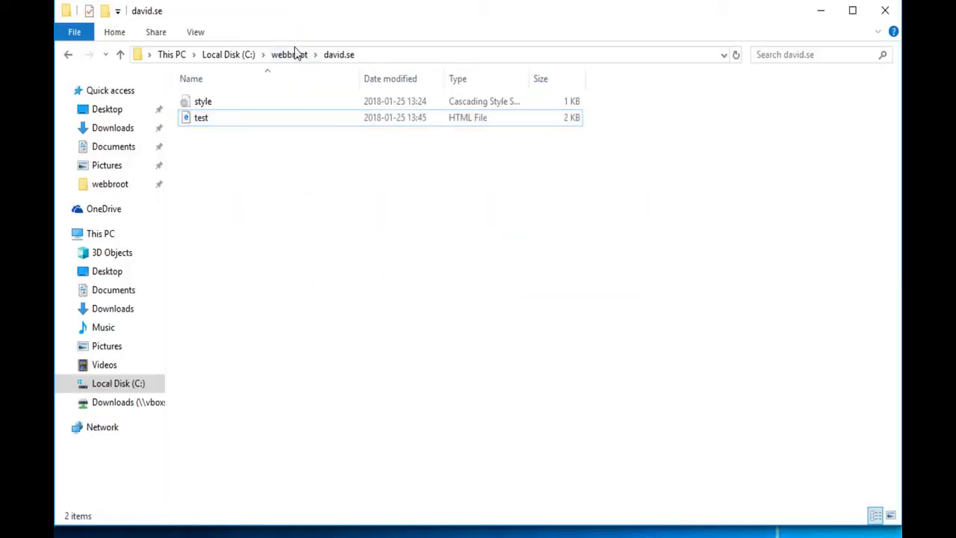
pyautogui.click(288, 55)
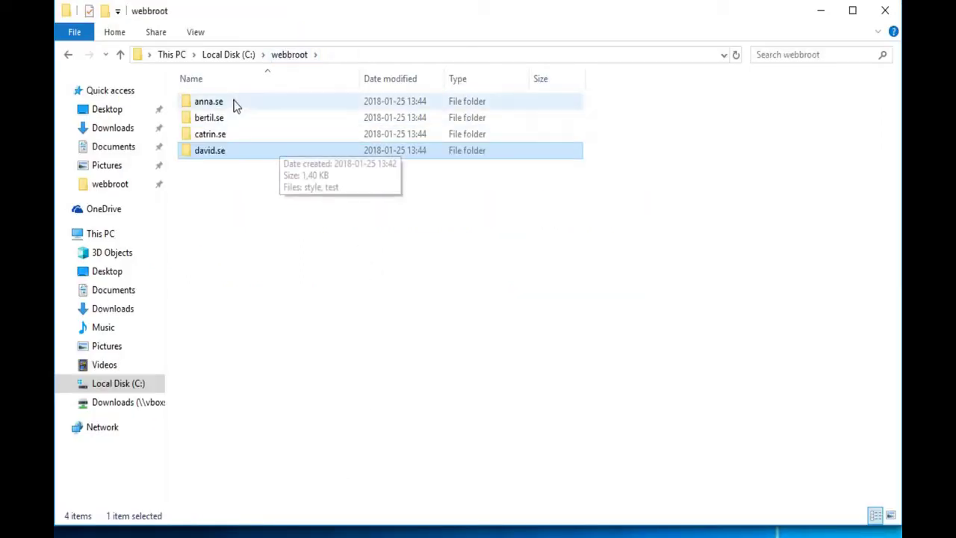
pyautogui.click(265, 218)
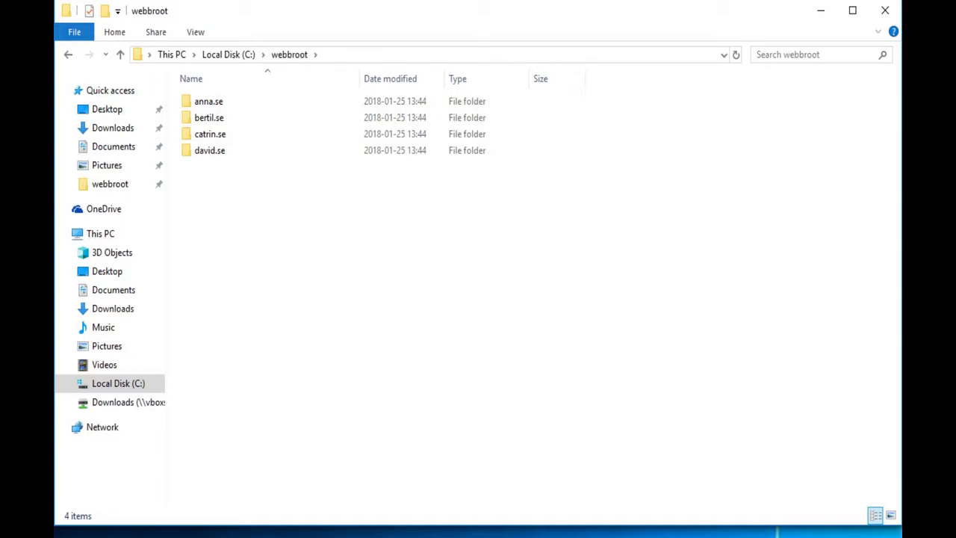
pyautogui.hotkey('alt', 'Tab')
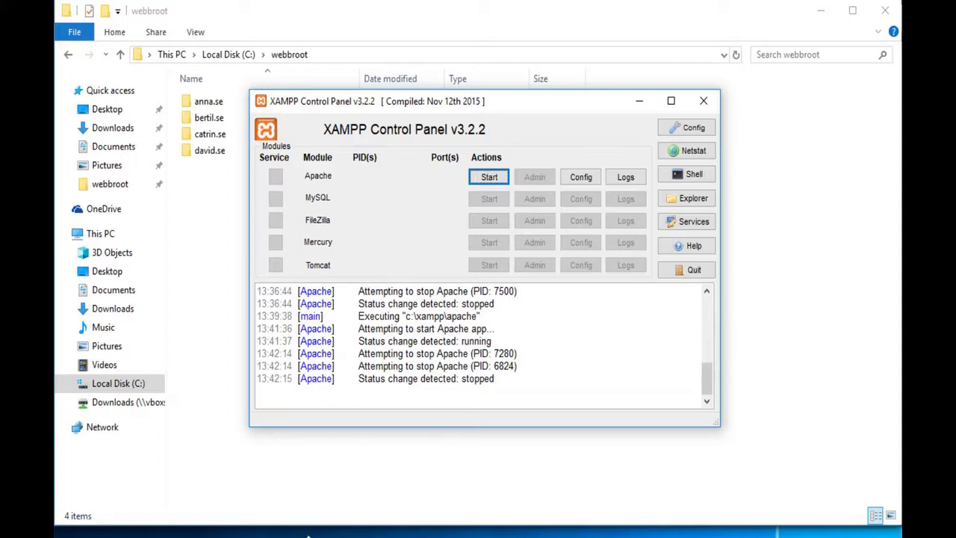
pyautogui.hotkey('alt', 'Tab')
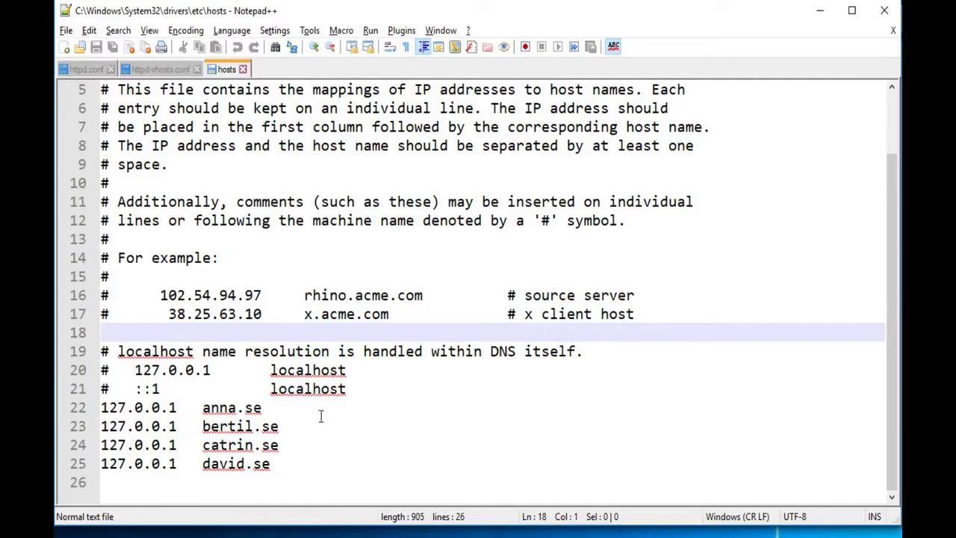